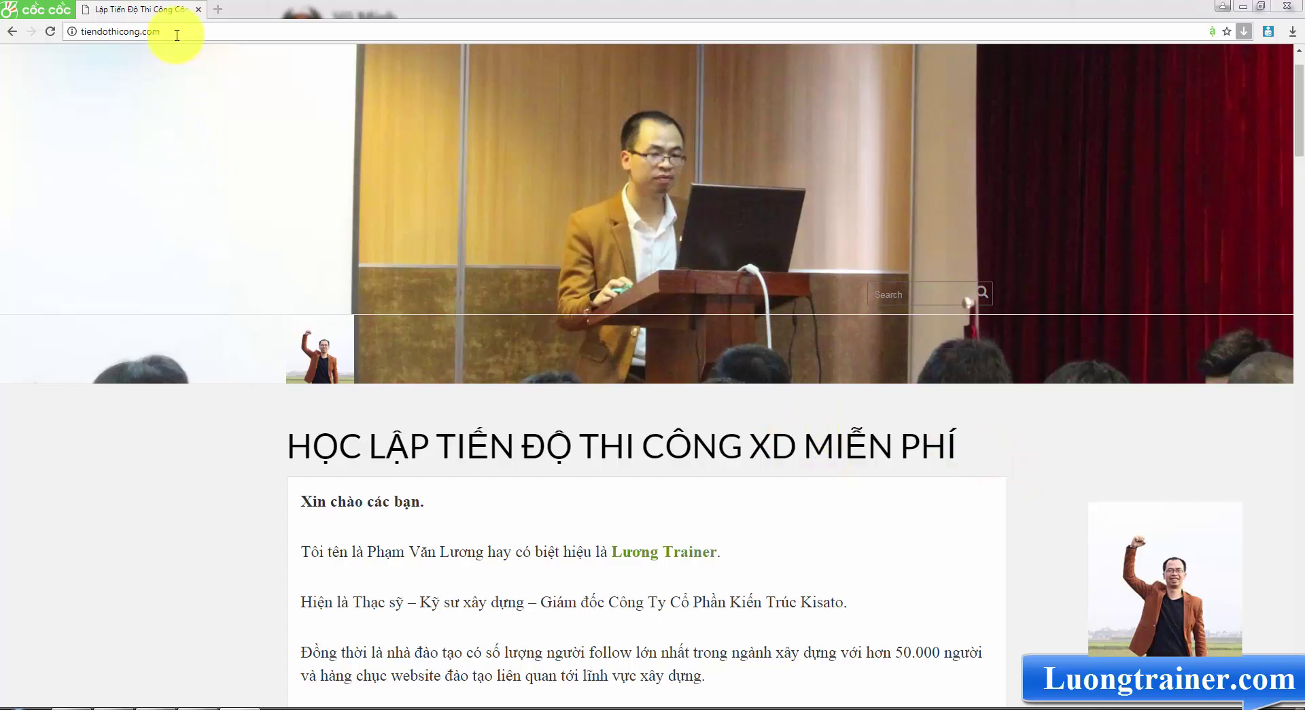
Step: Look through the course introduction on the tiendothicong.com page as far as the registration form with its name and email fields
left_click(628, 469)
scroll(628, 468, "down", 20)
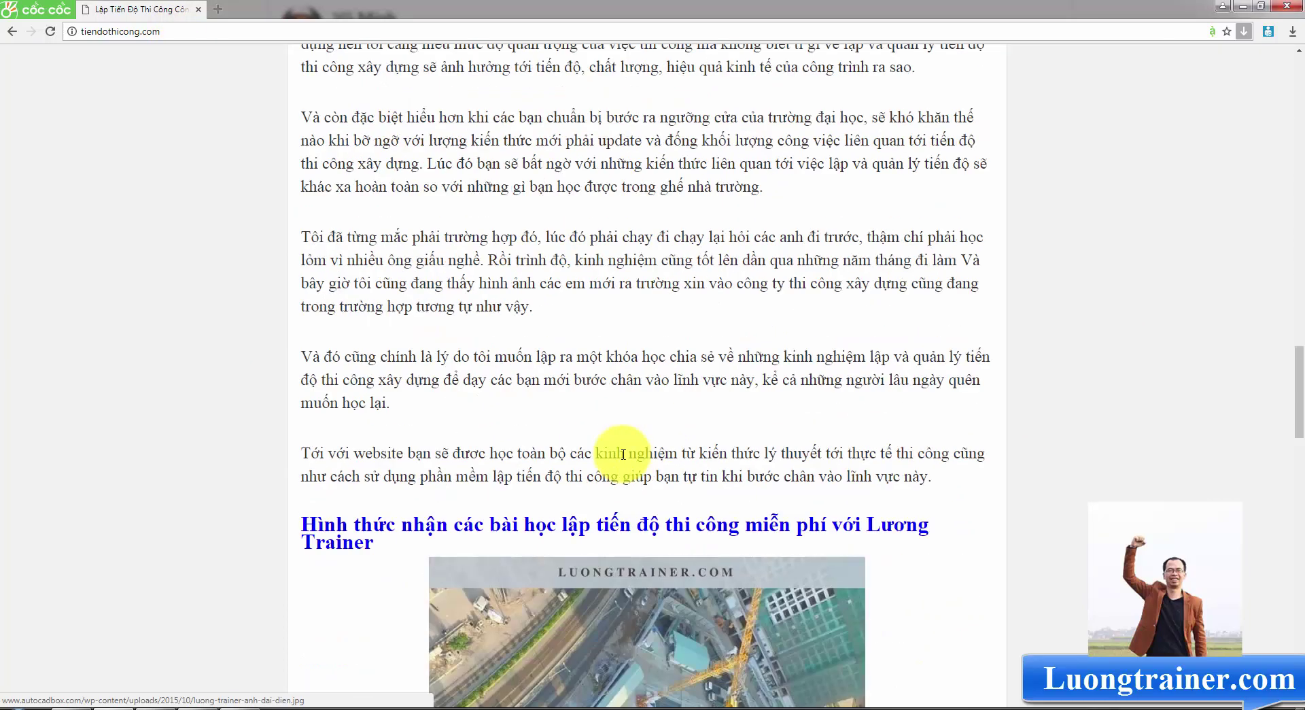
scroll(625, 460, "down", 3)
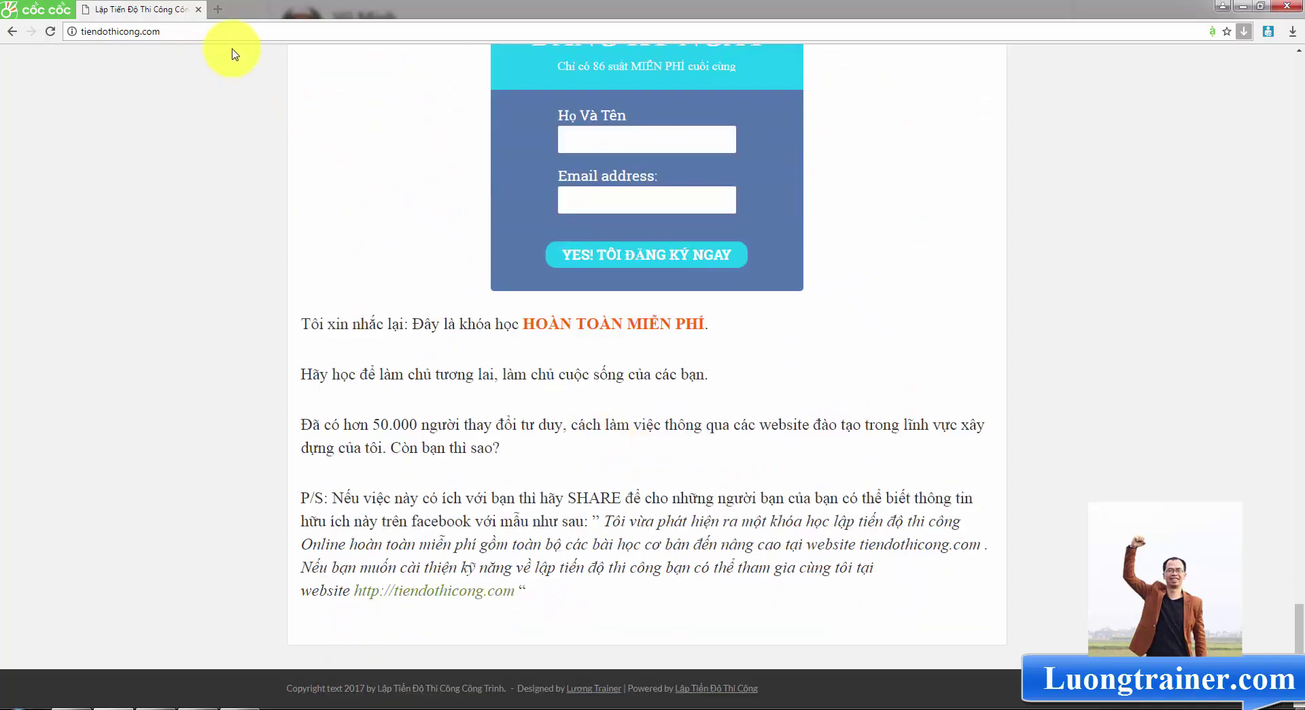
left_click(637, 140)
left_click(630, 218)
left_click(932, 276)
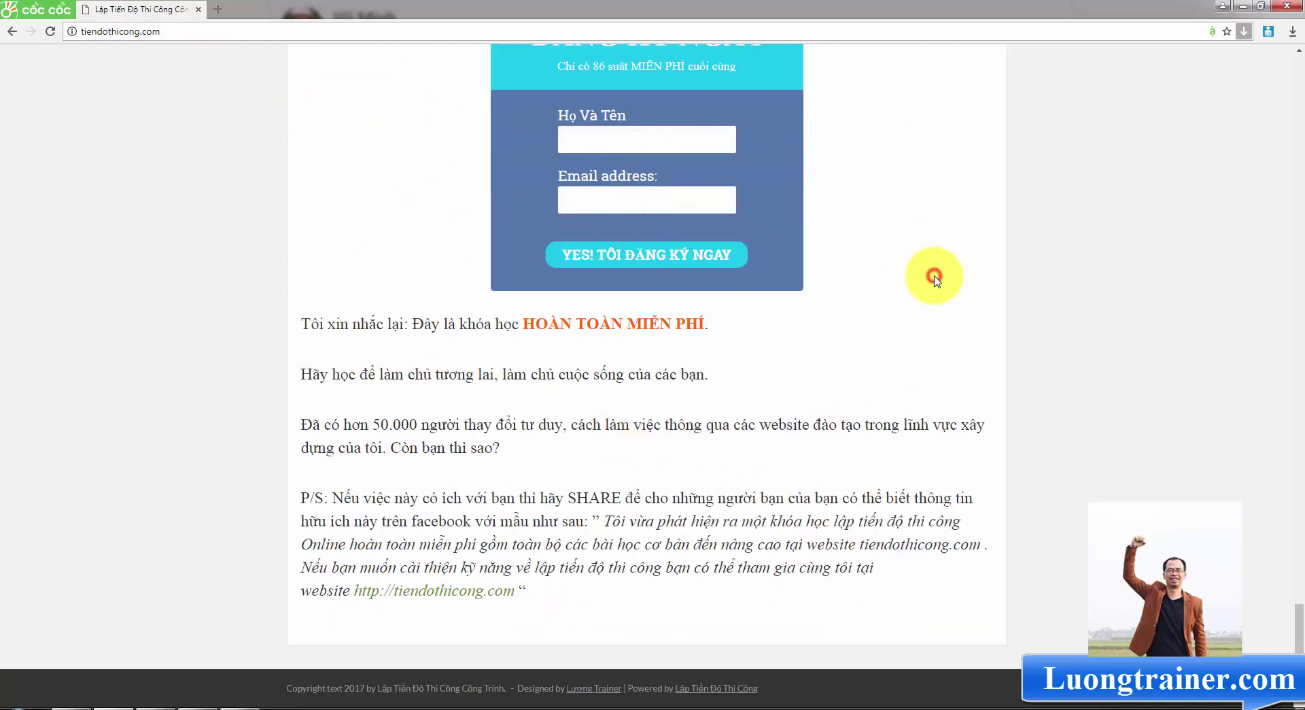
Step: Switch to Microsoft Project, display the schedule as a Network Diagram and select the PHẦN MÓNG summary box
left_click(150, 706)
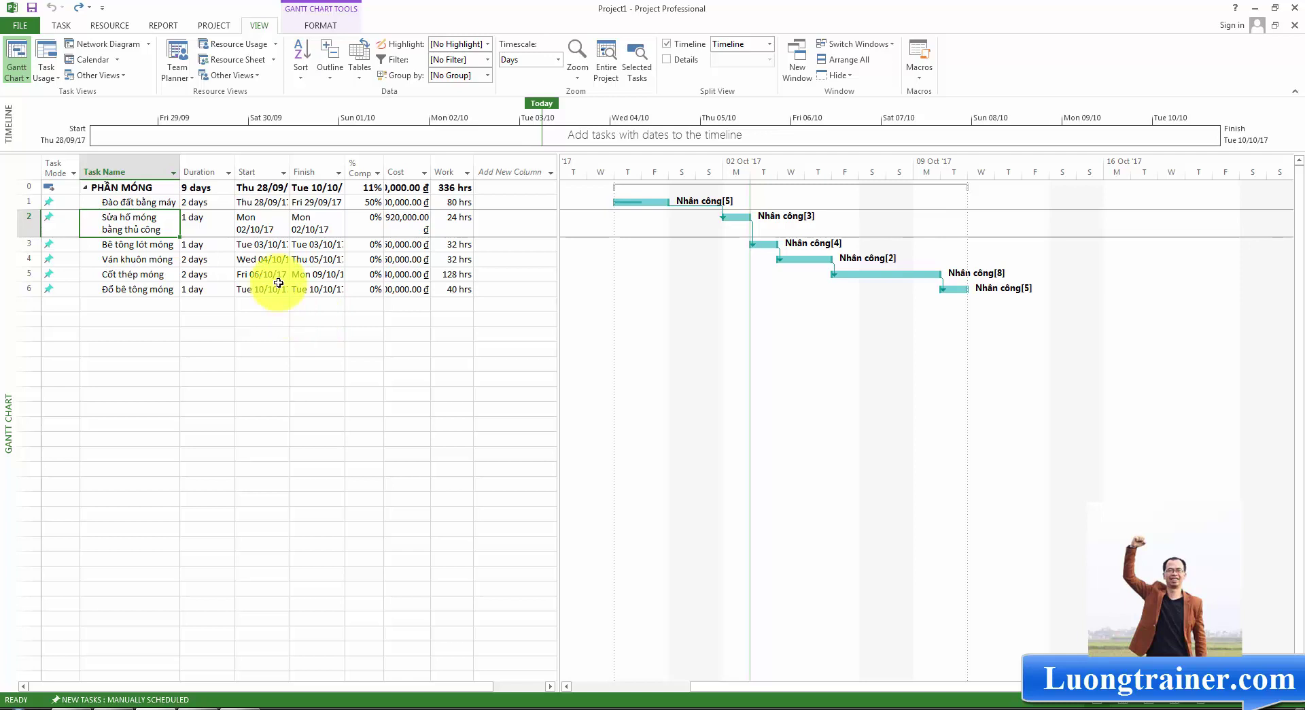
left_click(108, 45)
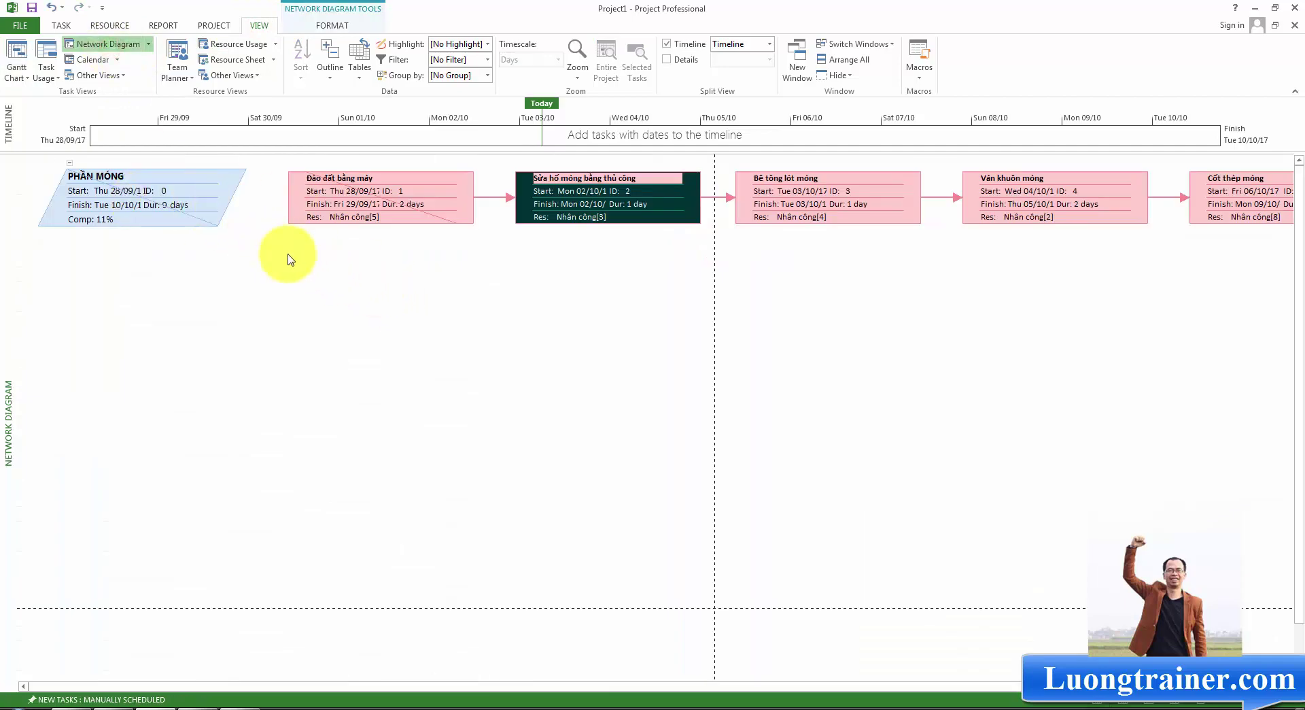
left_click_drag(603, 685, 568, 692)
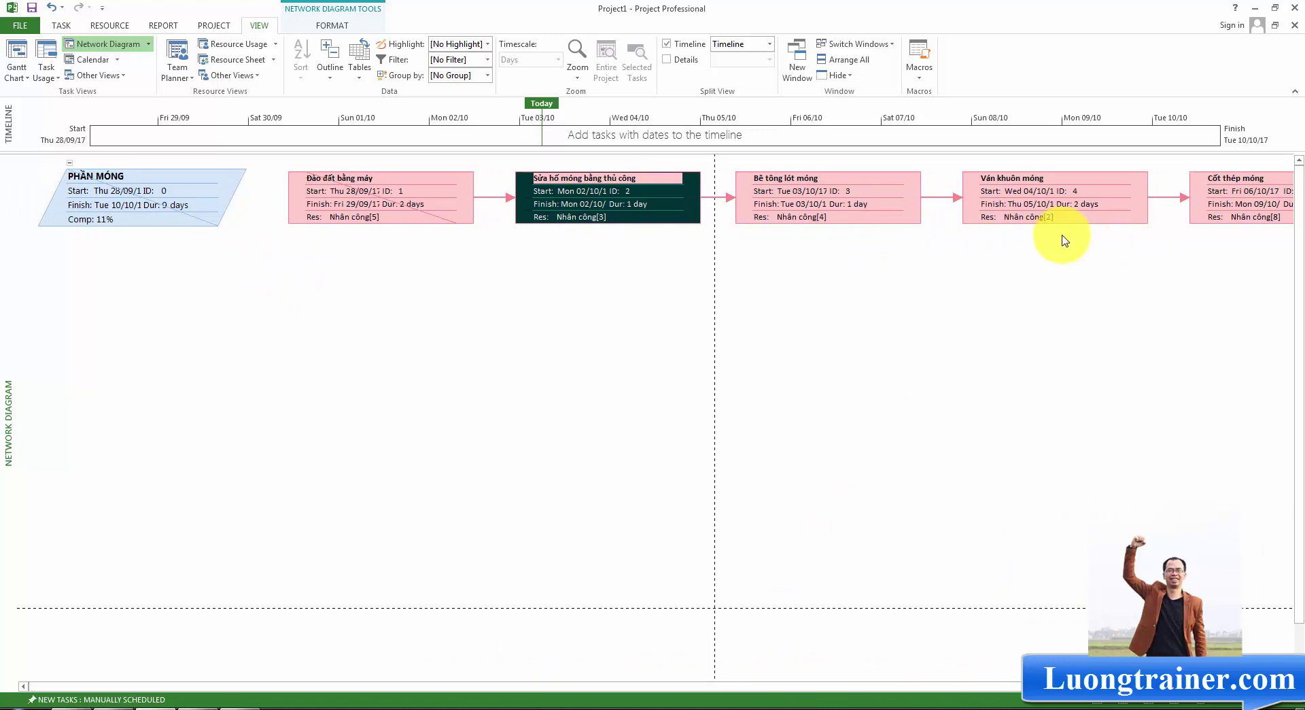
left_click(209, 180)
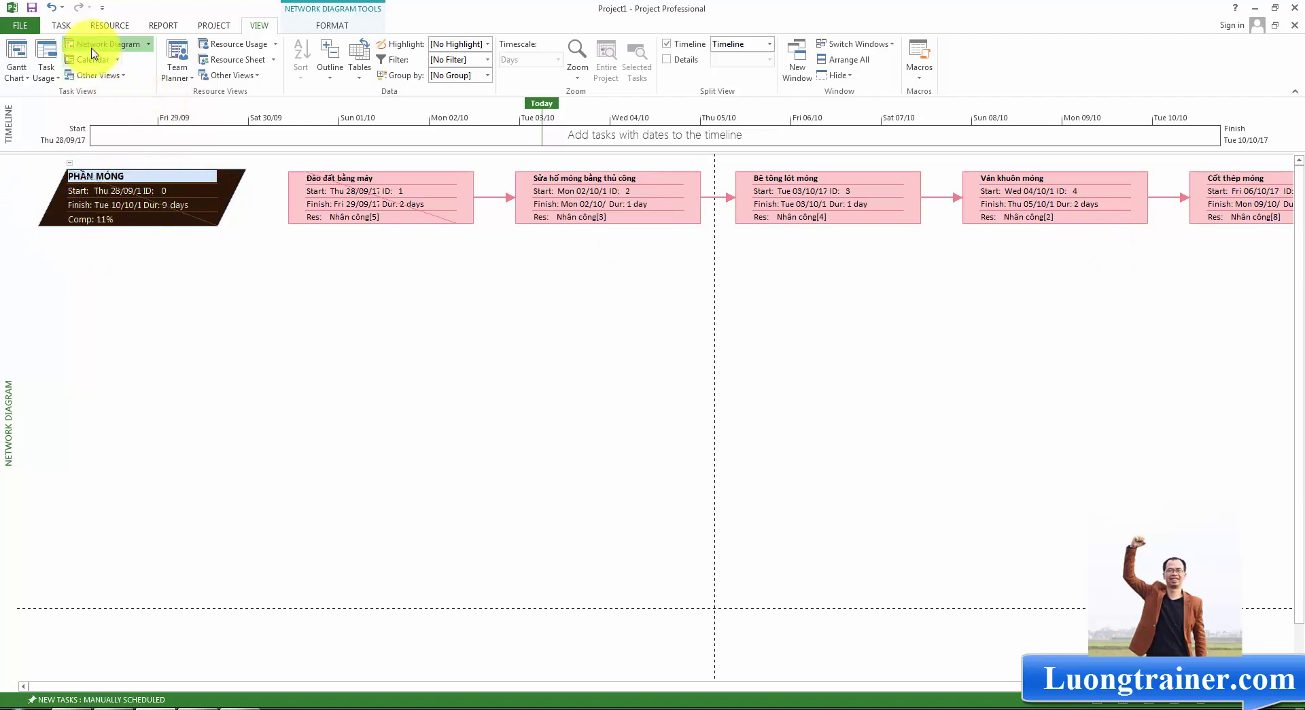
Step: Return to the Gantt Chart view and select the PHẦN MÓNG task name
left_click(17, 51)
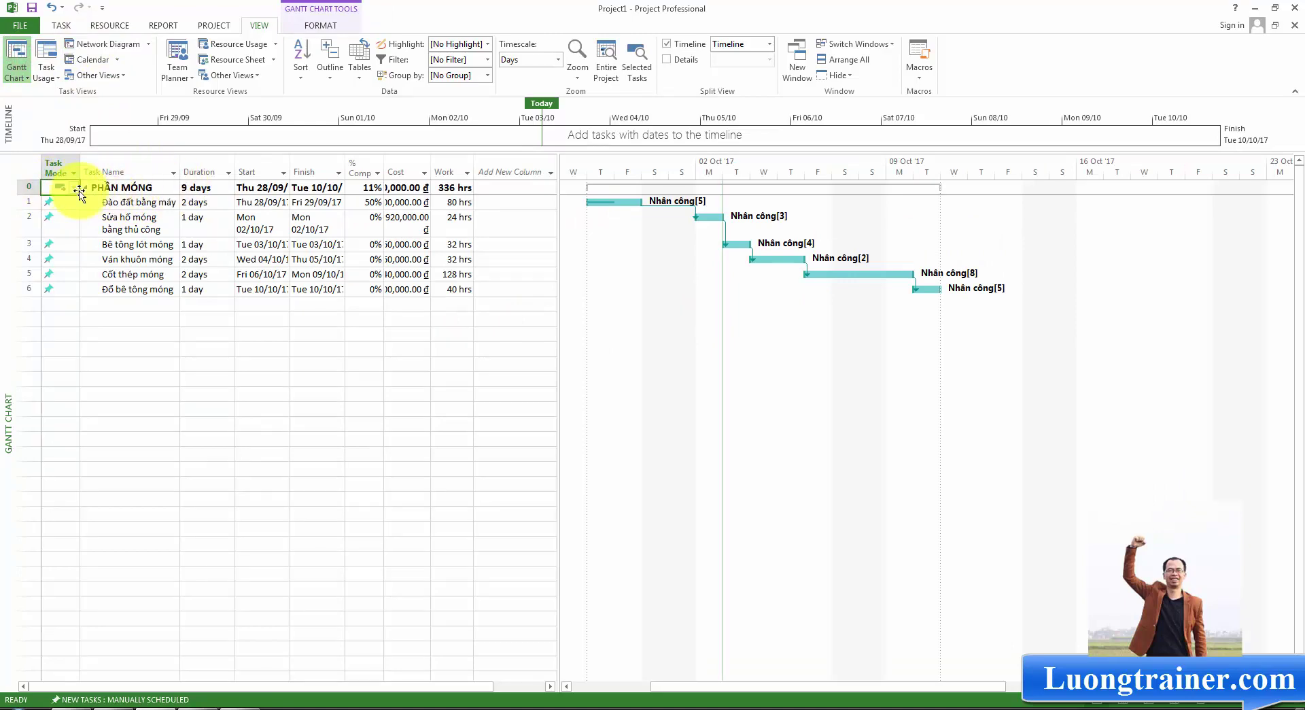
left_click(85, 188)
left_click(85, 189)
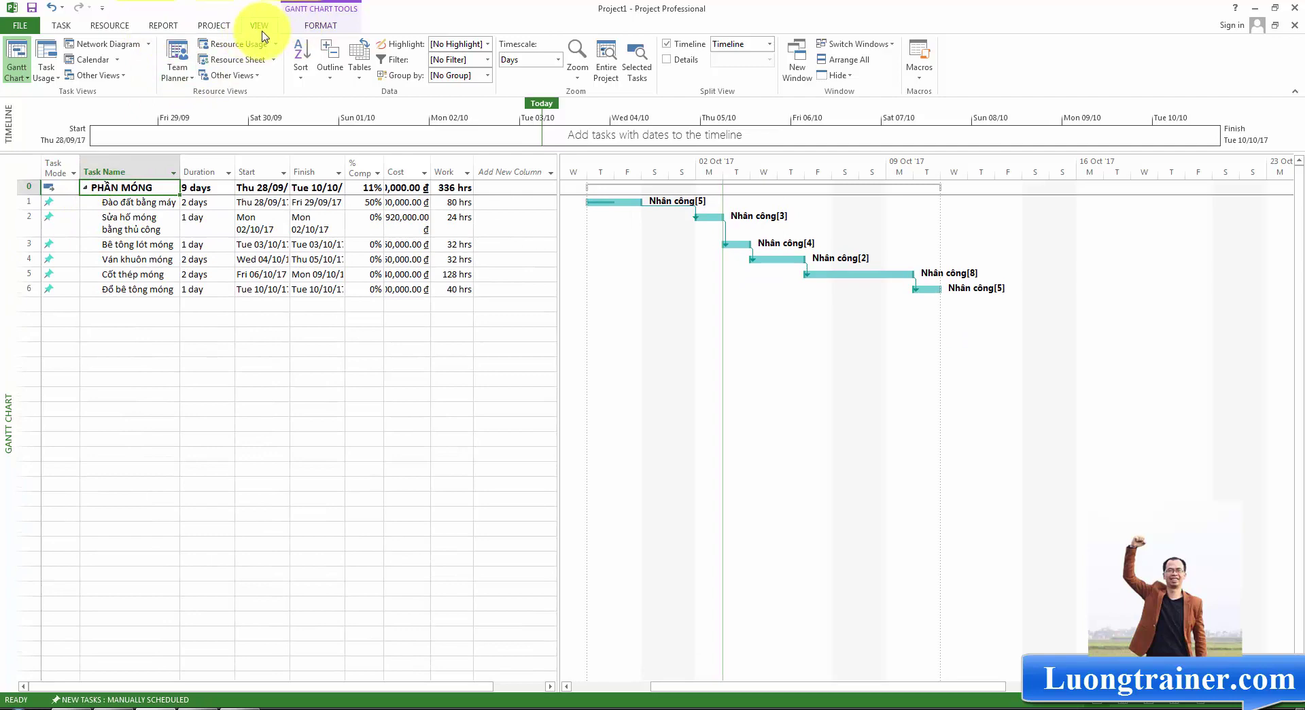
Step: Display the Network Diagram again and examine the Sửa hố móng bằng thủ công, Đào đất bằng máy and PHẦN MÓNG boxes
left_click(107, 44)
left_click(325, 277)
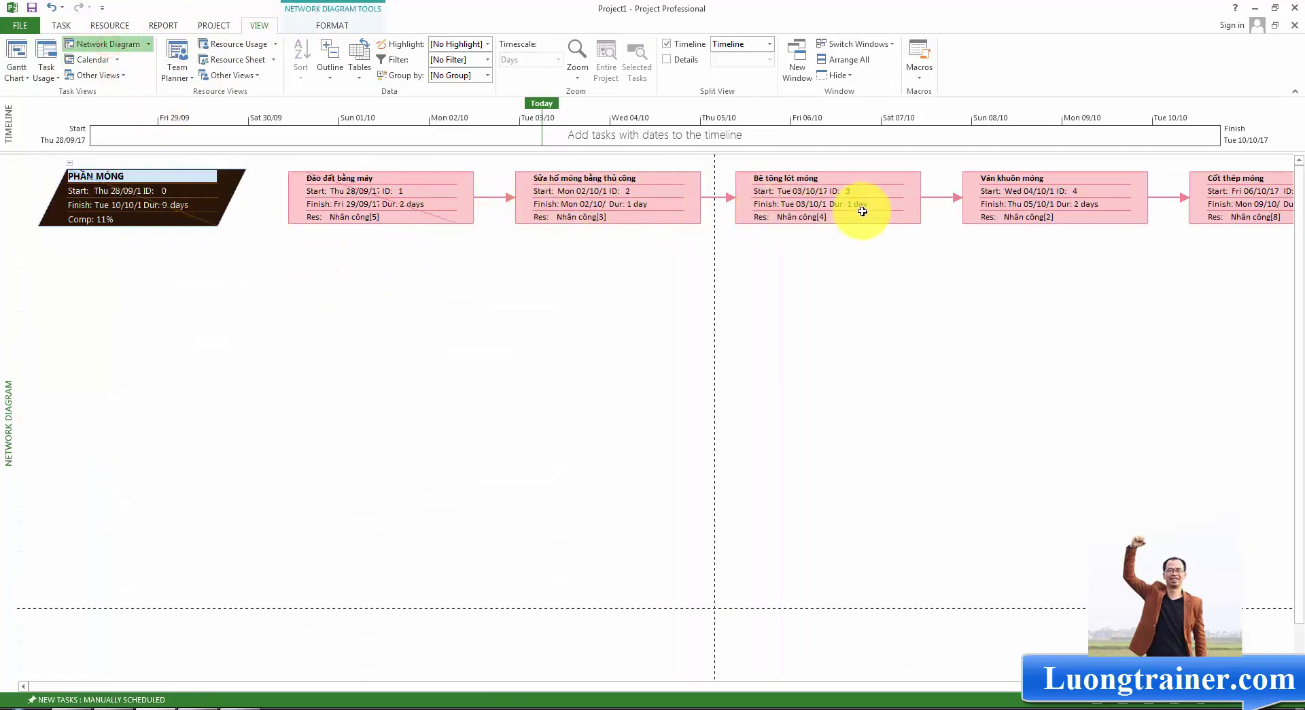
left_click(628, 204)
left_click(292, 271)
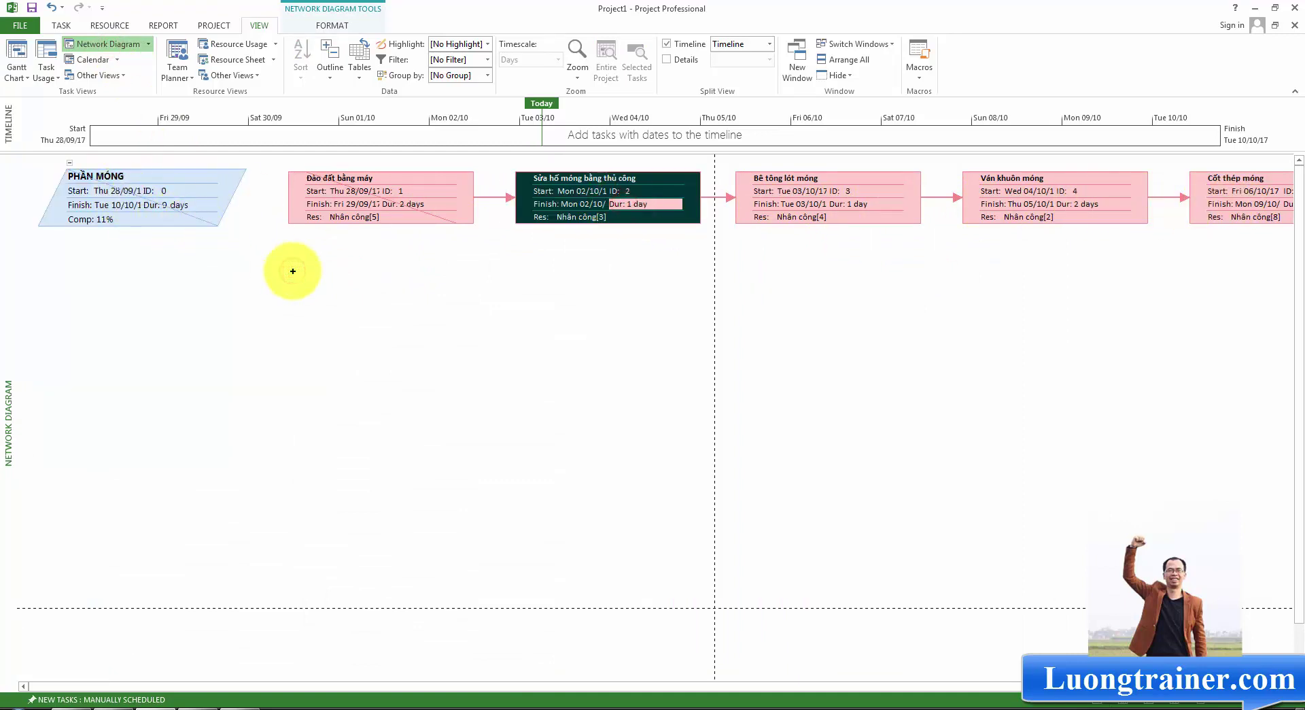
left_click(445, 180)
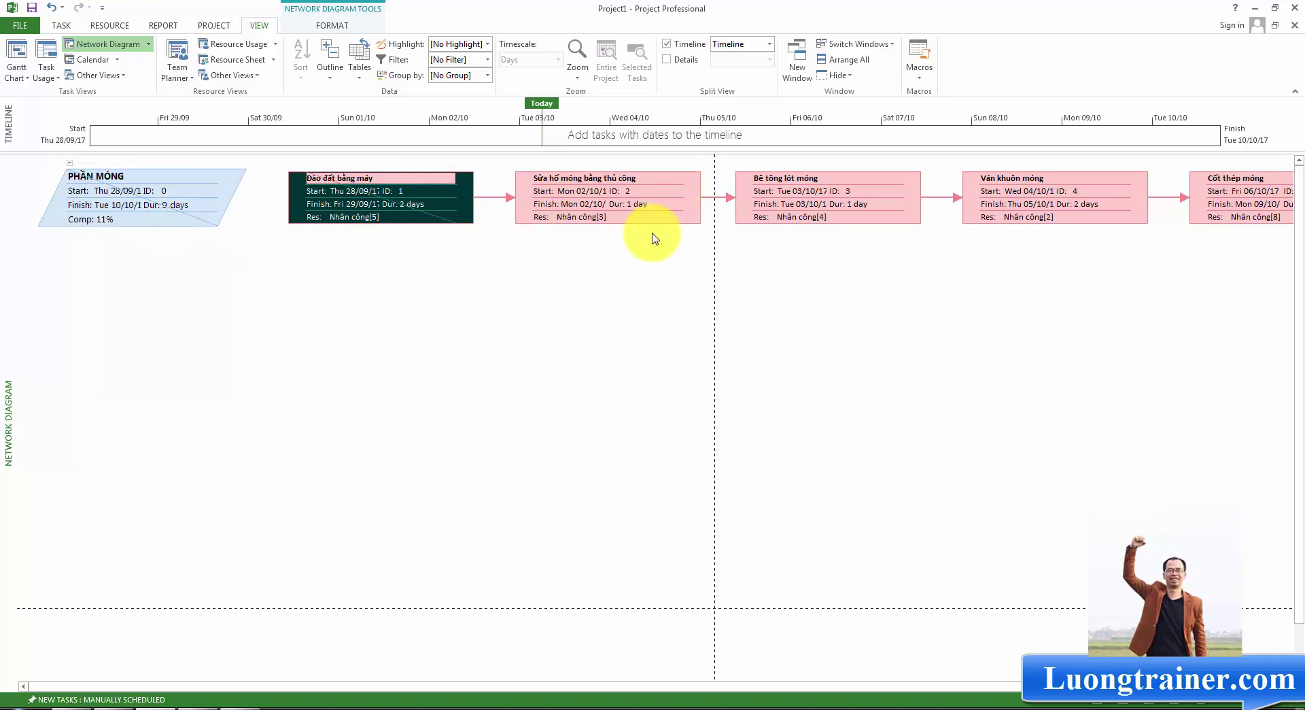
left_click(496, 267)
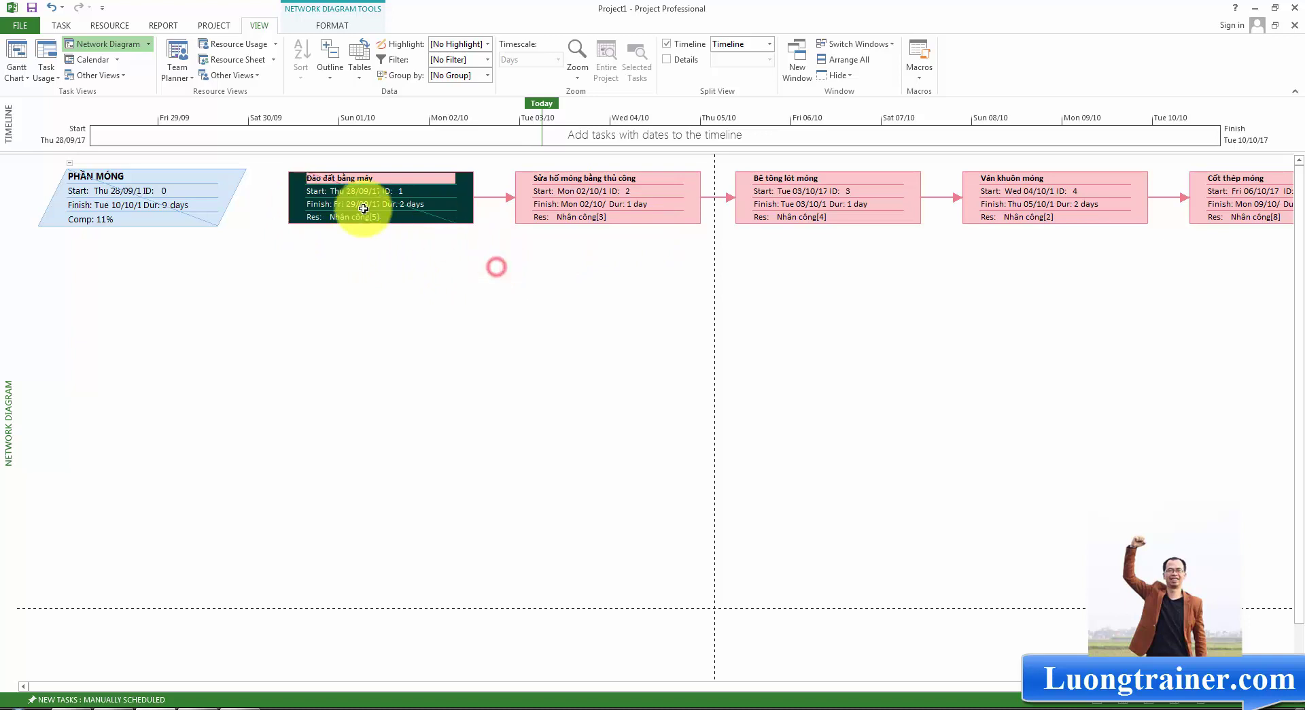
left_click(169, 194)
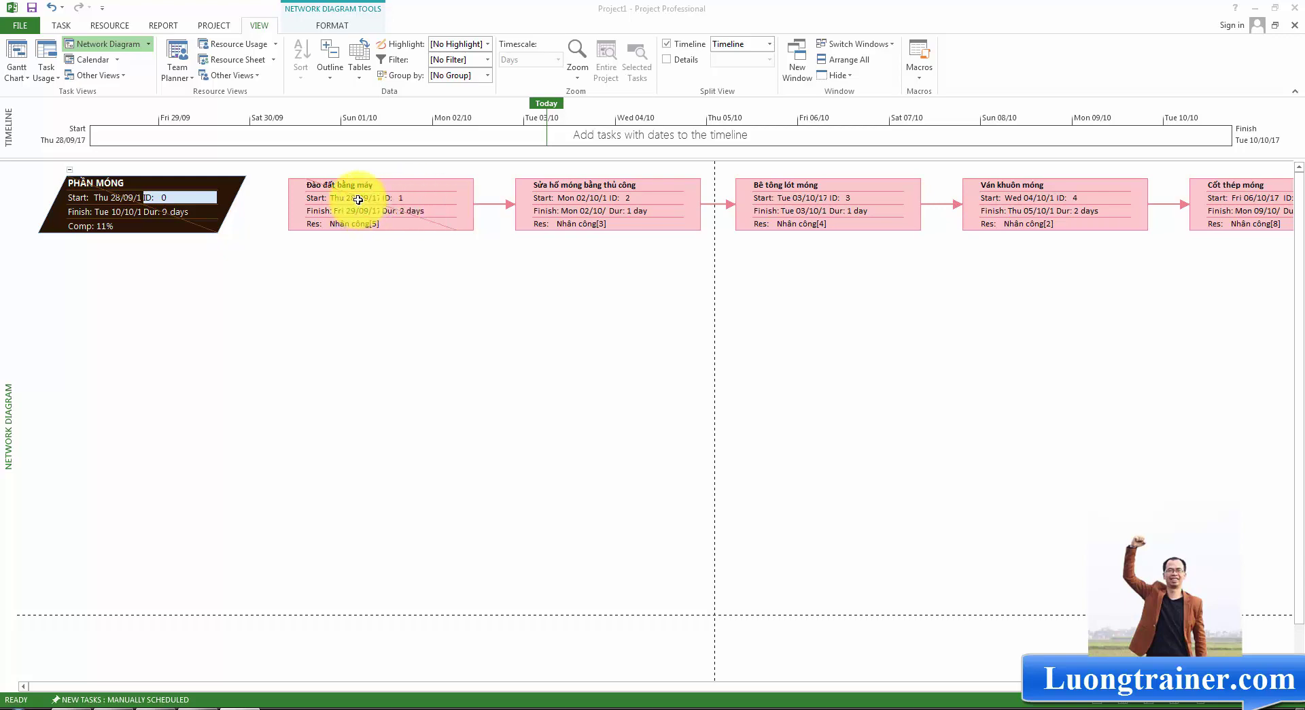
Step: View the Task Information of Đào đất bằng máy, close it without changes and select the PHẦN MÓNG box
double_click(358, 200)
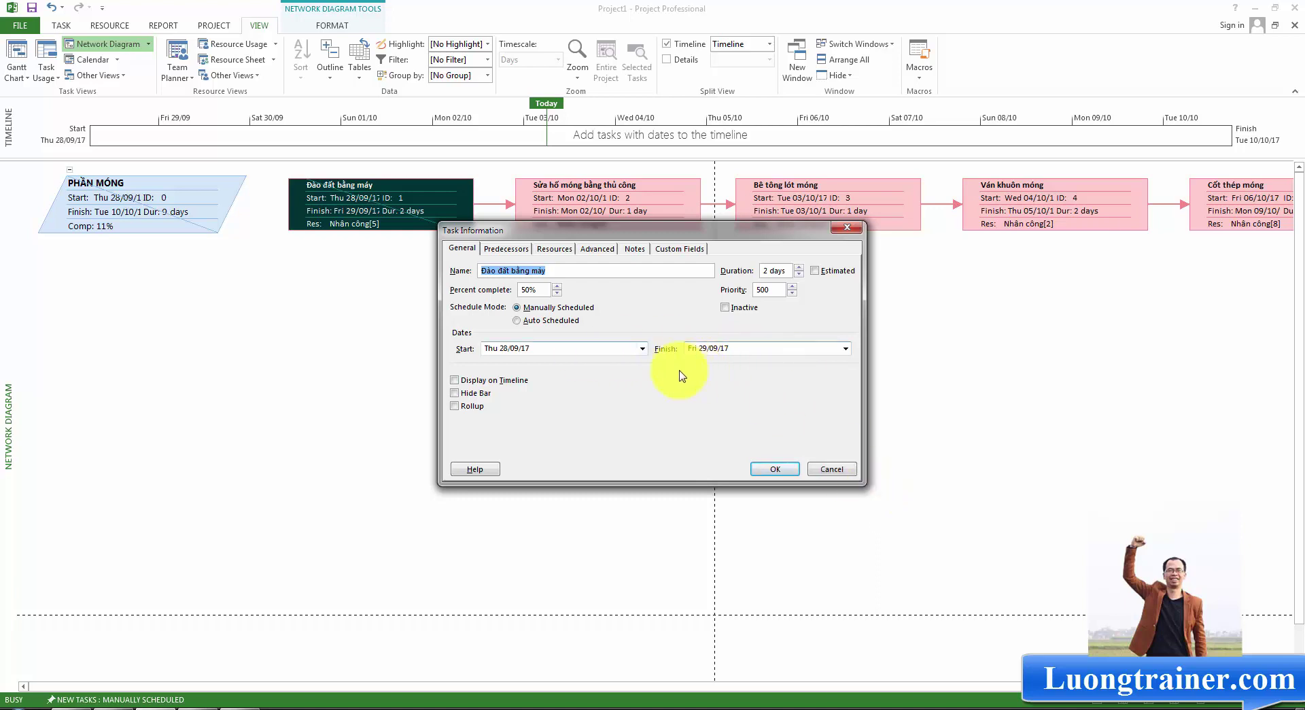
left_click(833, 469)
left_click(195, 212)
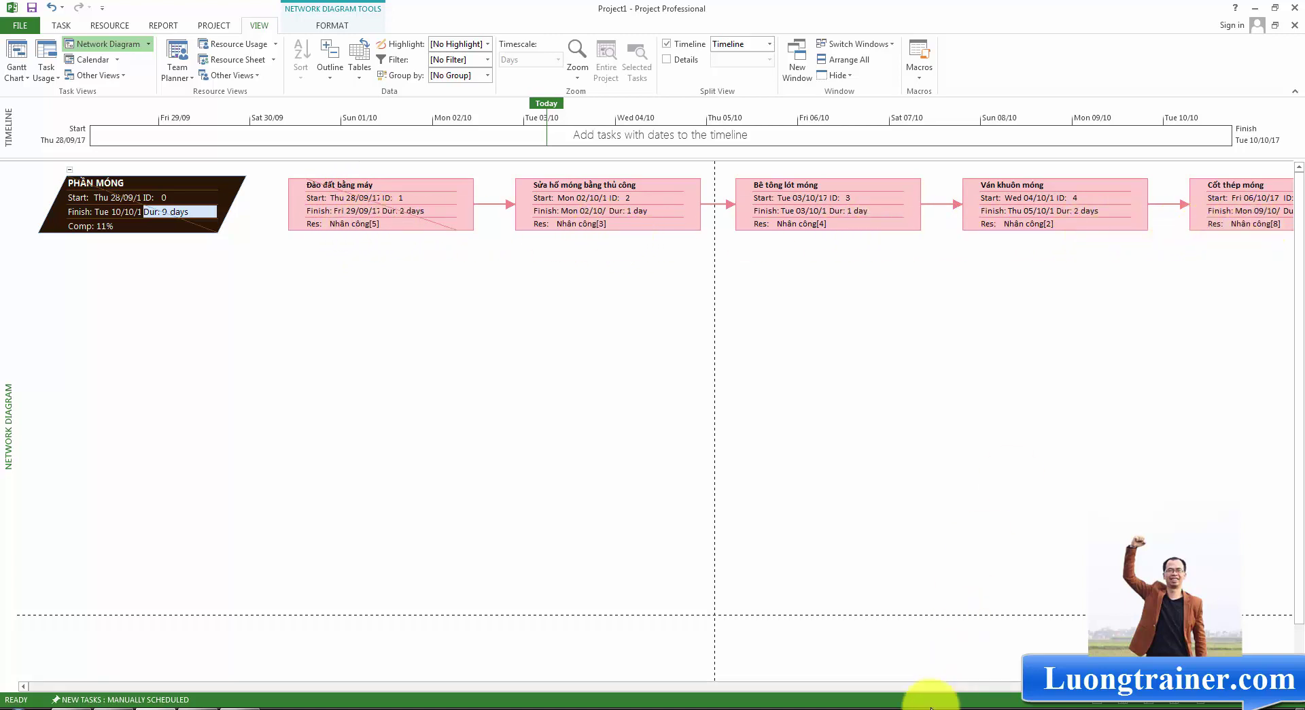
Step: Inspect the linked Sửa hố móng bằng thủ công box and select the Đào đất bằng máy box in the diagram
mouse_move(921, 689)
left_mouse_down()
mouse_move(991, 688)
mouse_move(793, 544)
left_mouse_up()
left_click(504, 332)
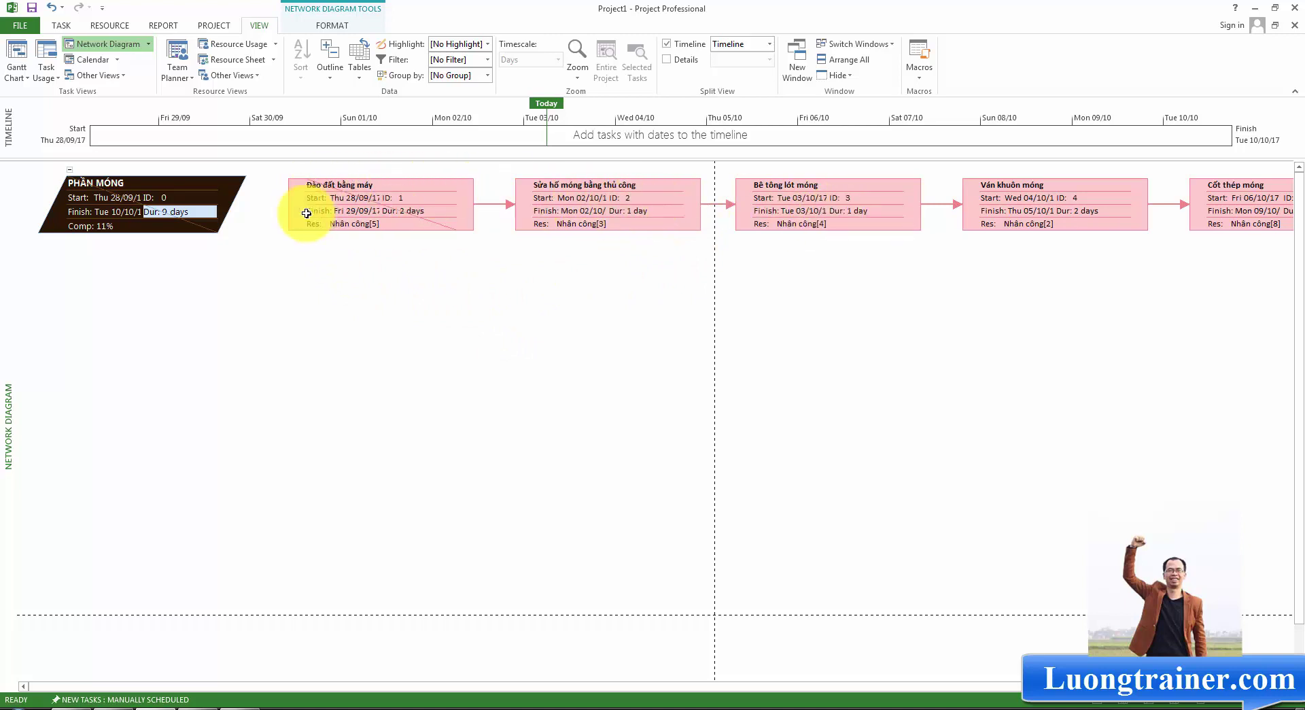
left_click(455, 191)
left_click(586, 191)
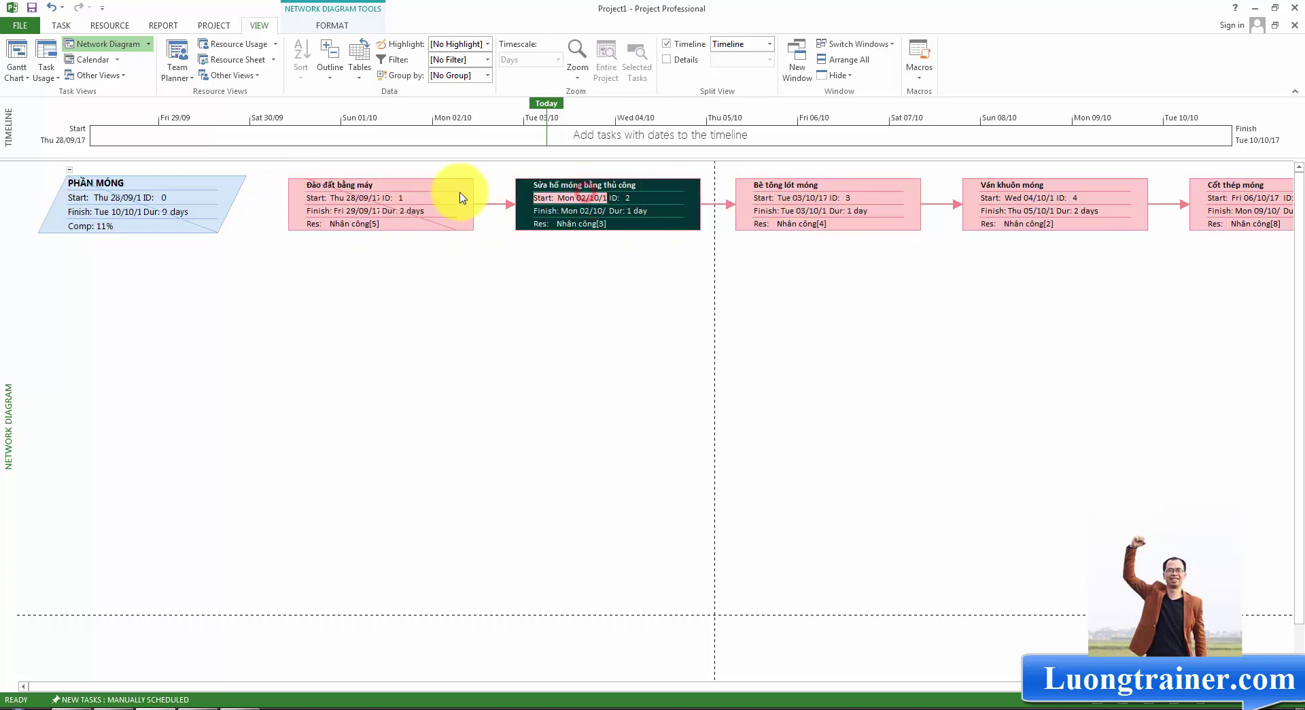
left_click(360, 194)
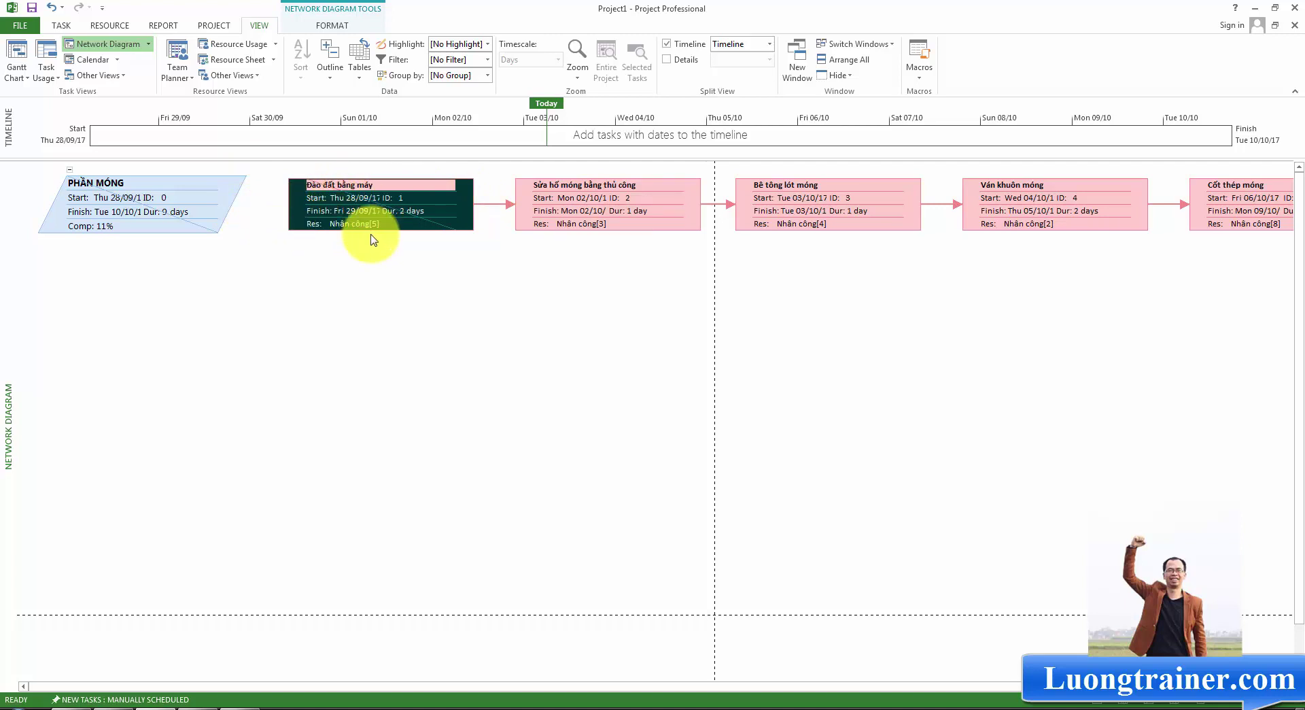
Step: Open the network diagram's Box Styles settings and preview each style from Critical down to Project Summary
left_click(331, 25)
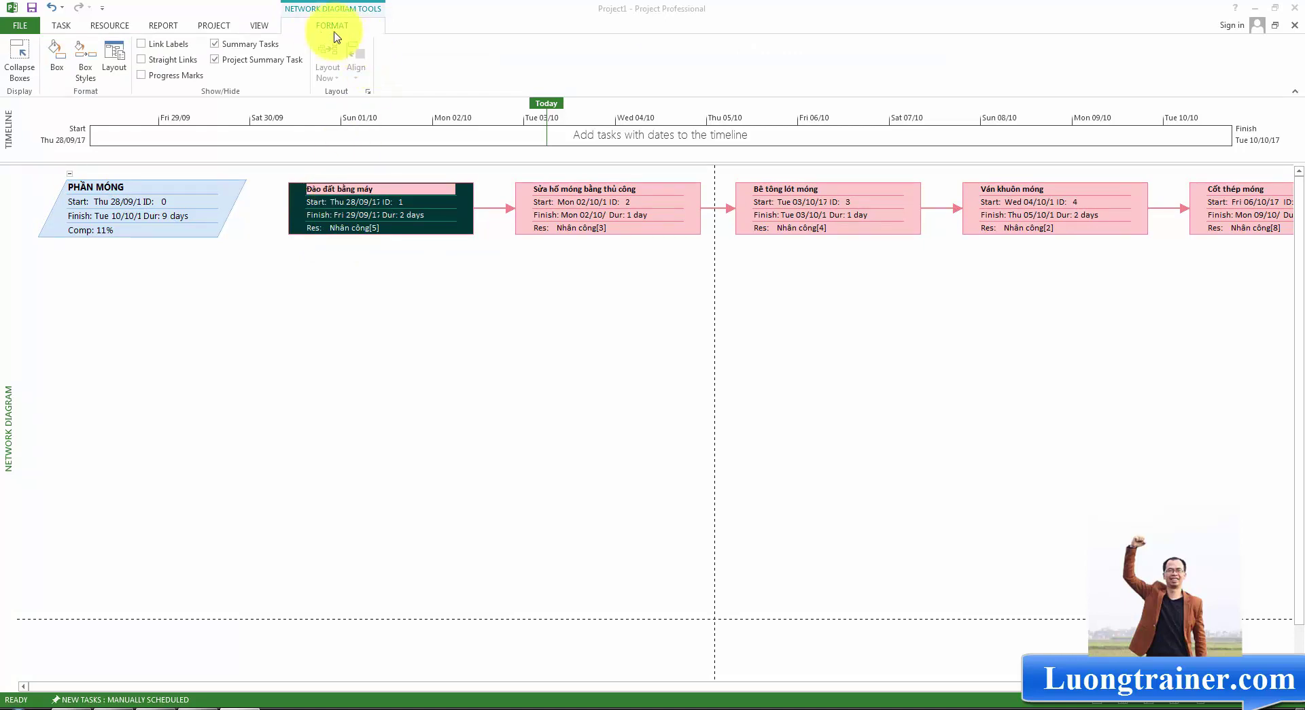
left_click(83, 72)
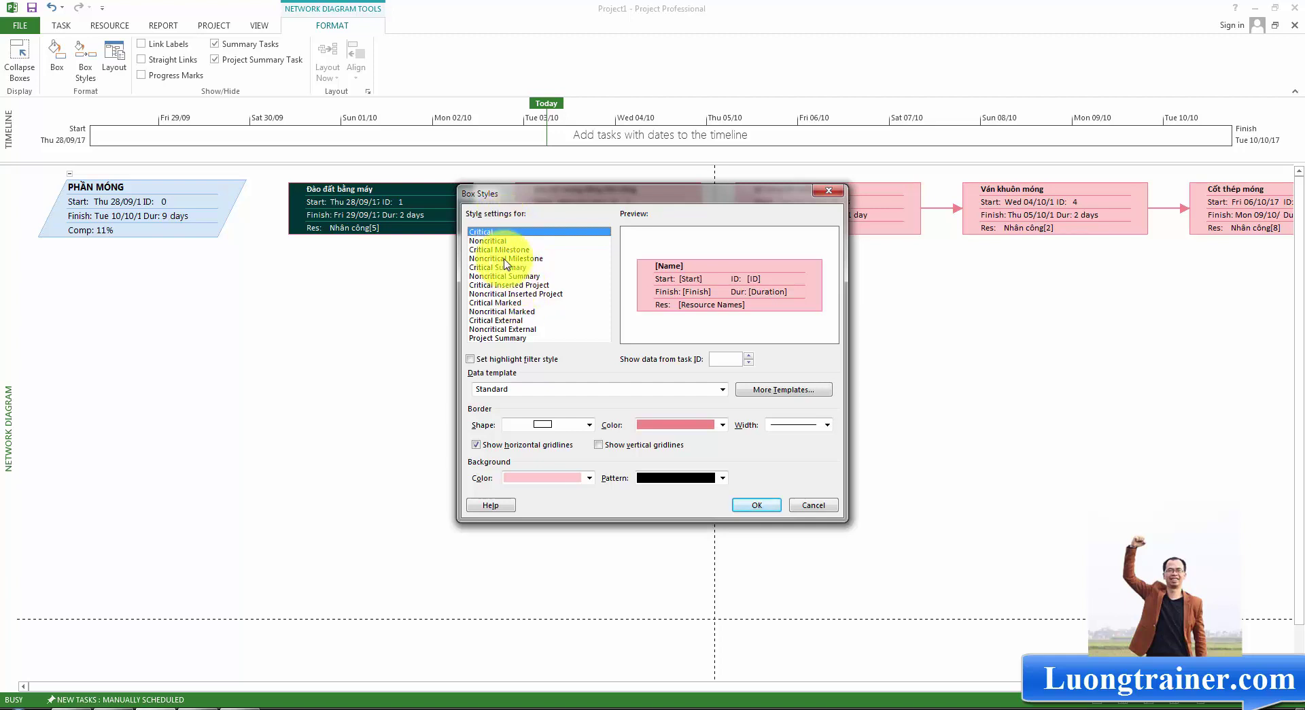
key("Down")
key("Down")
key("Down")
key("Down")
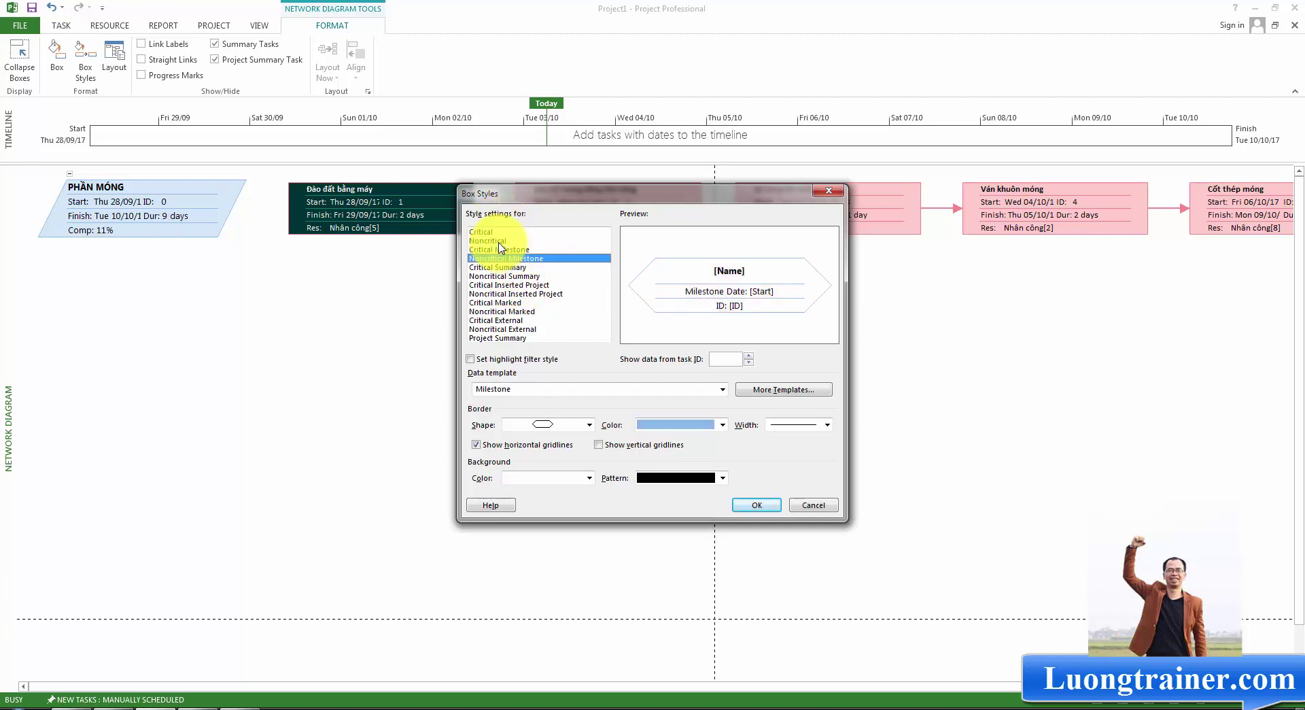
left_click(500, 249)
key("Down")
key("Down")
key("Down")
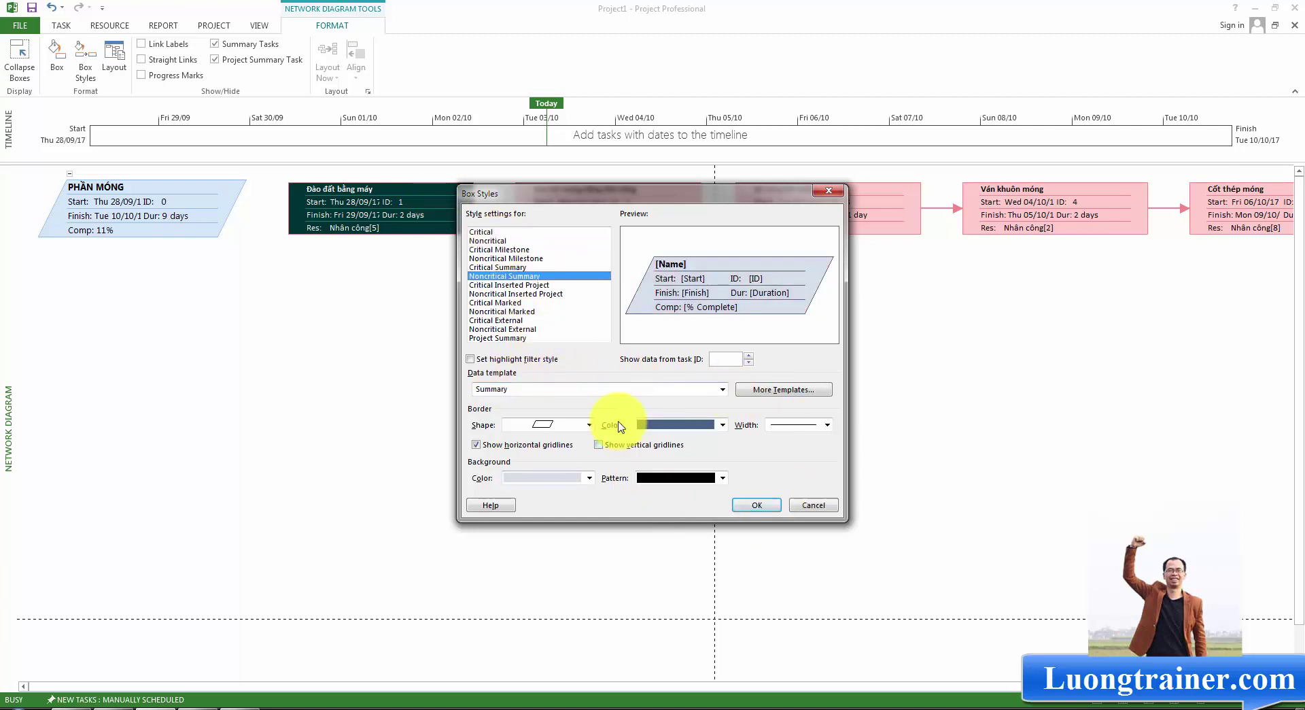
key("Down")
key("Down")
key("Down")
key("Down")
key("Down")
key("Down")
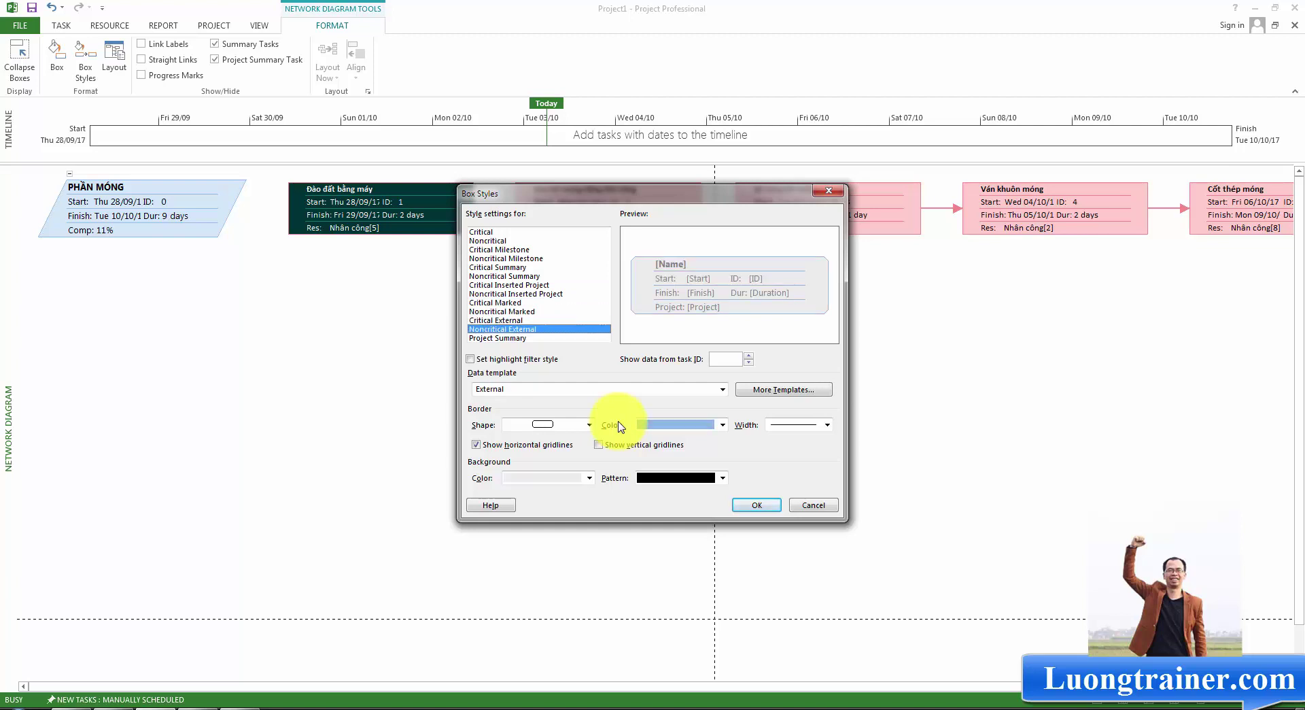
key("Down")
Step: Preview the box styles in reverse order, from Project Summary back up to Critical
key("Up")
key("Up")
key("Up")
key("Up")
key("Up")
key("Up")
key("Up")
key("Up")
key("Up")
key("Up")
key("Up")
key("Up")
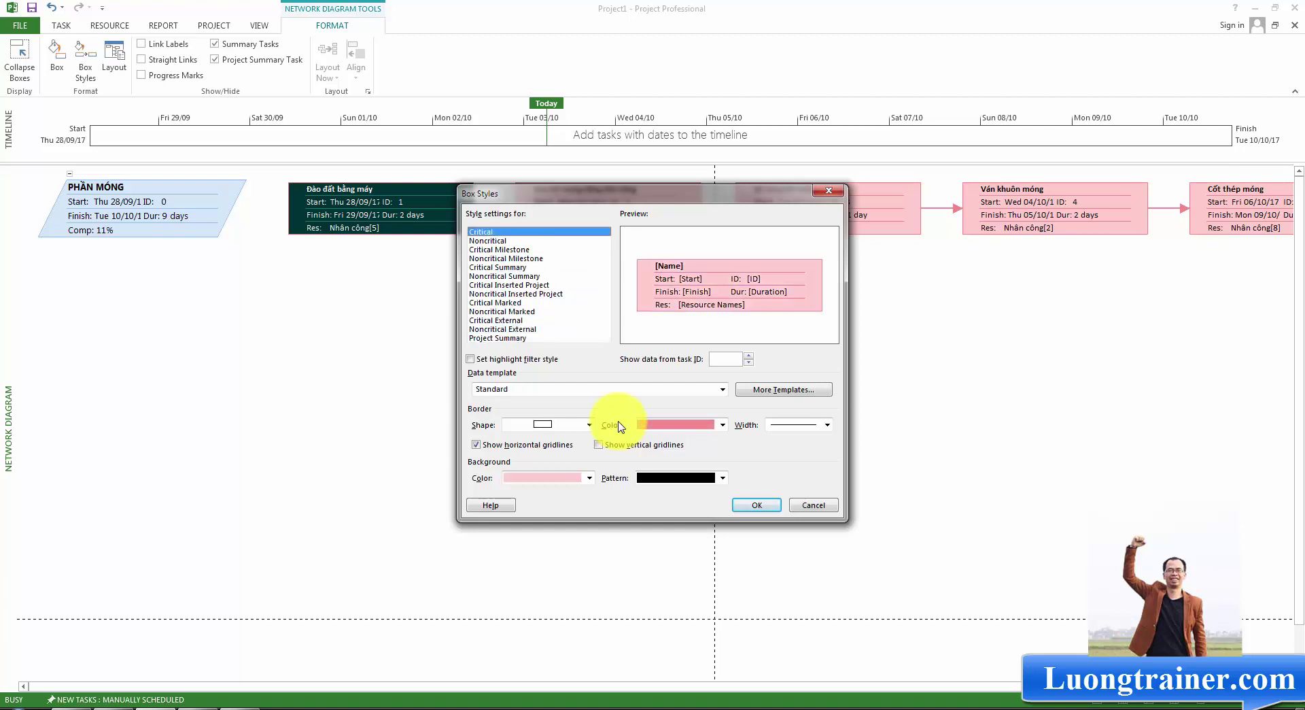
Step: Choose Critical Inserted Project as the box style to edit
key("Down")
key("Down")
key("Down")
left_click(490, 284)
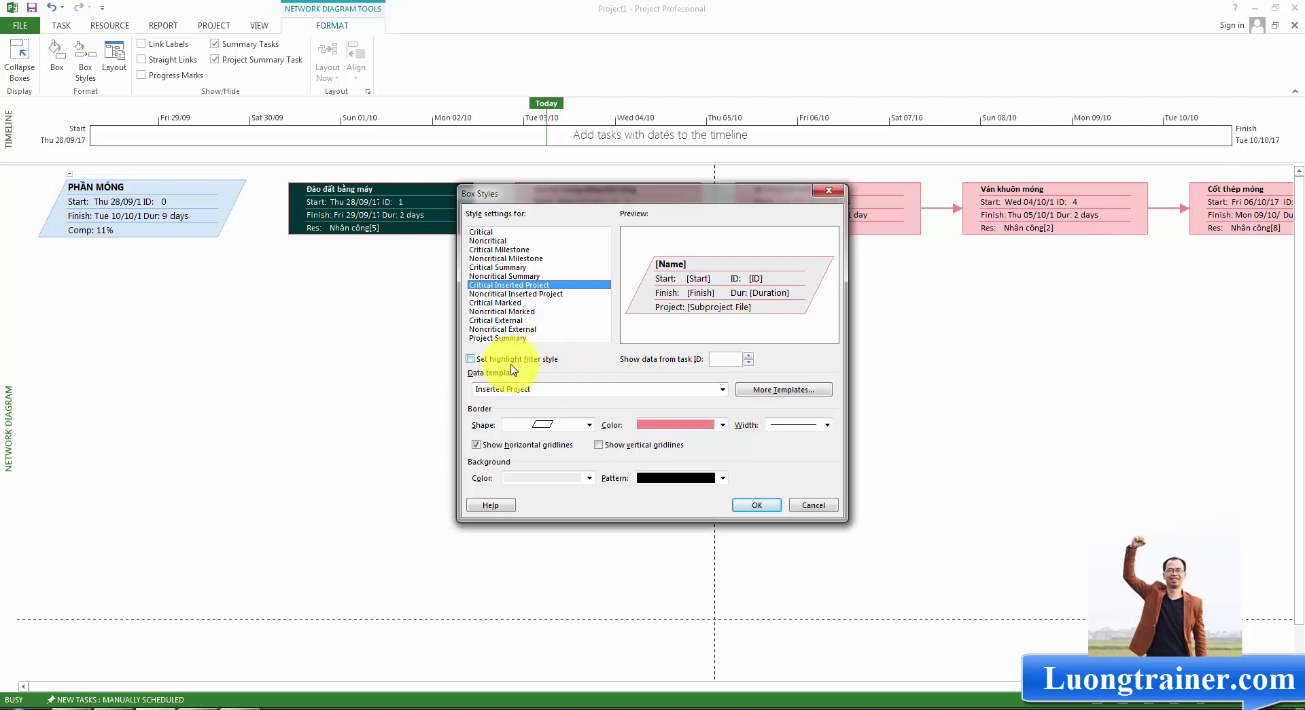
Step: Try the highlight filter style for Critical Inserted Project and view the available background colors
left_click(511, 361)
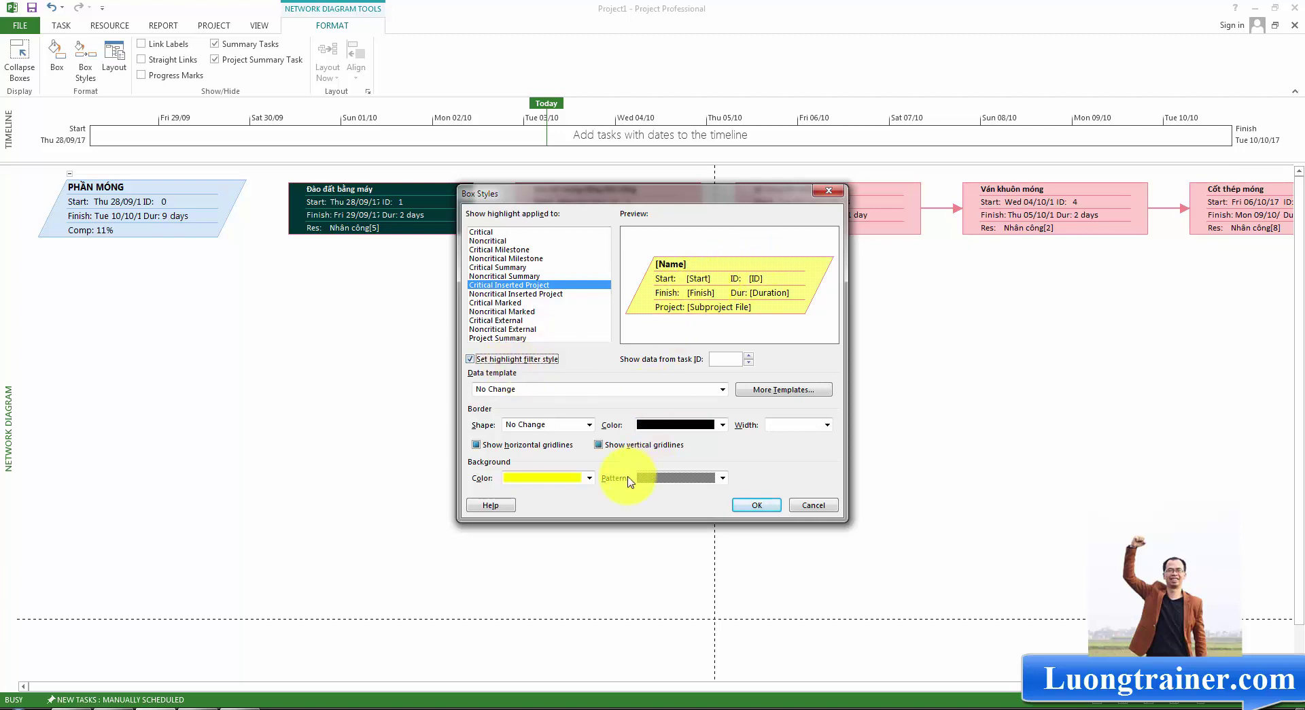
left_click(589, 478)
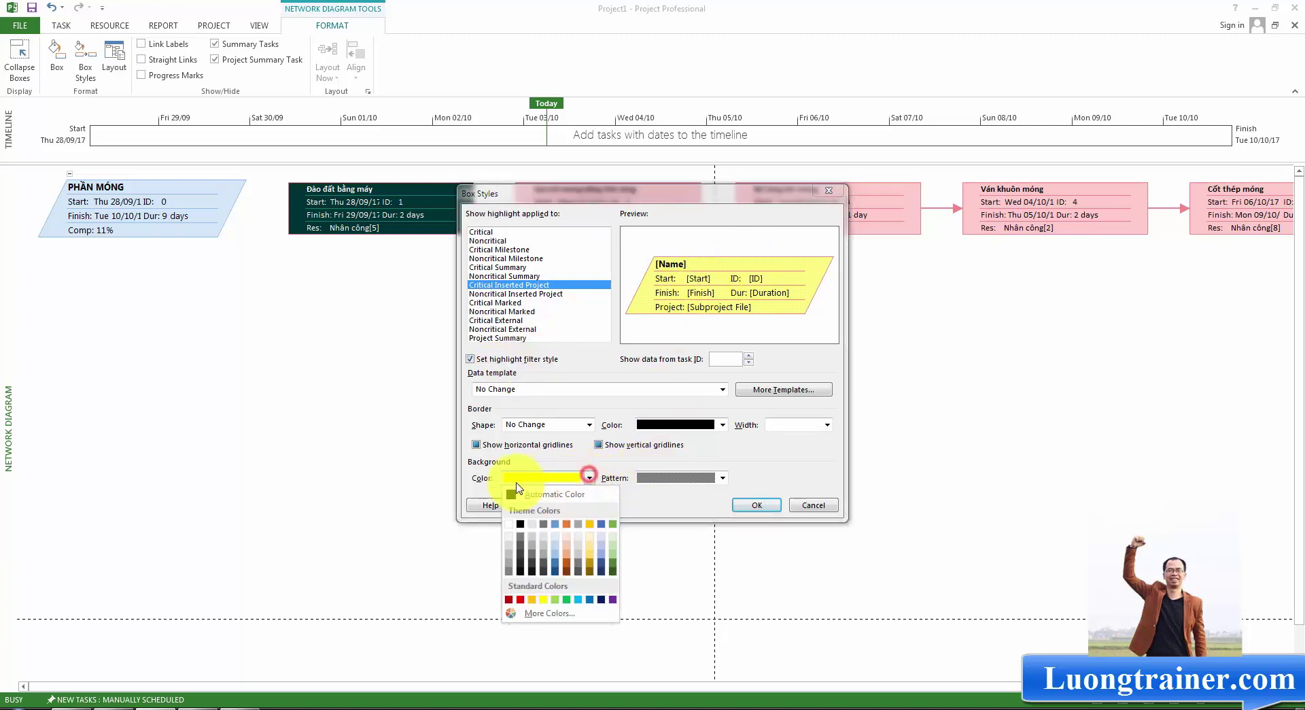
left_click(517, 362)
left_click(516, 359)
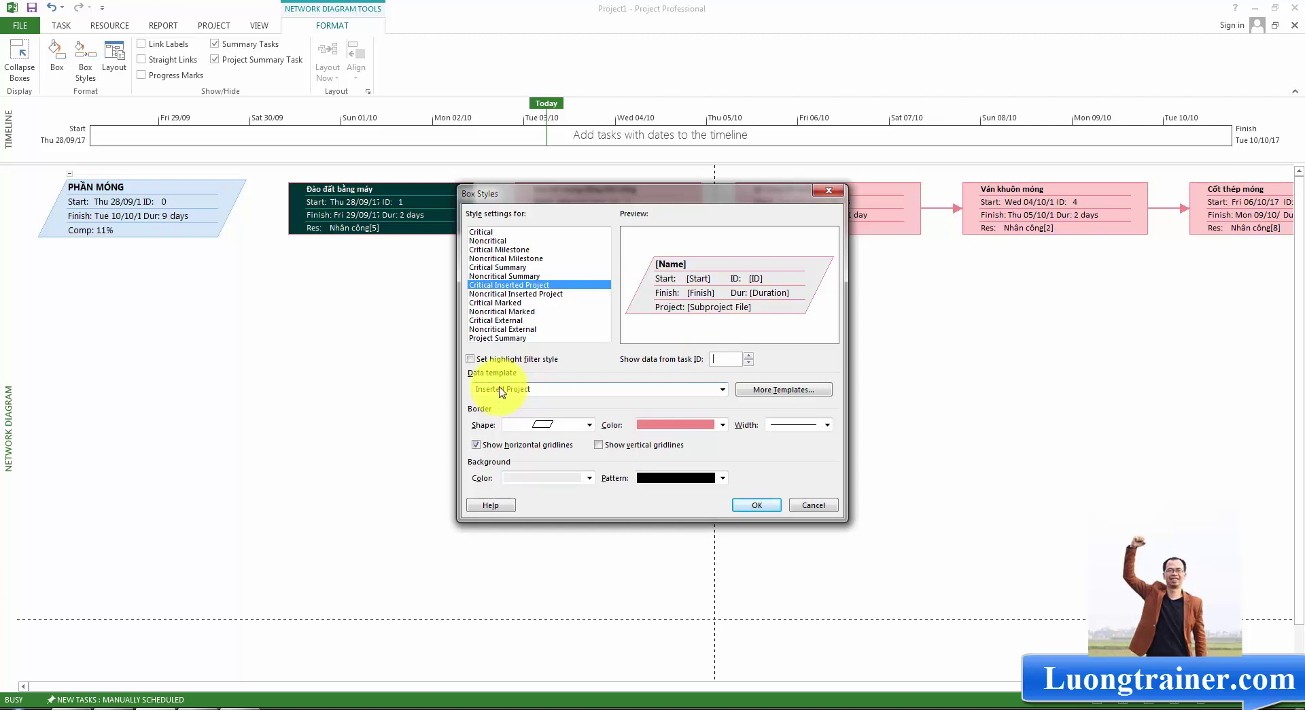
Step: Try the Cost data template on the Critical Inserted Project style and examine its preview
left_click(548, 389)
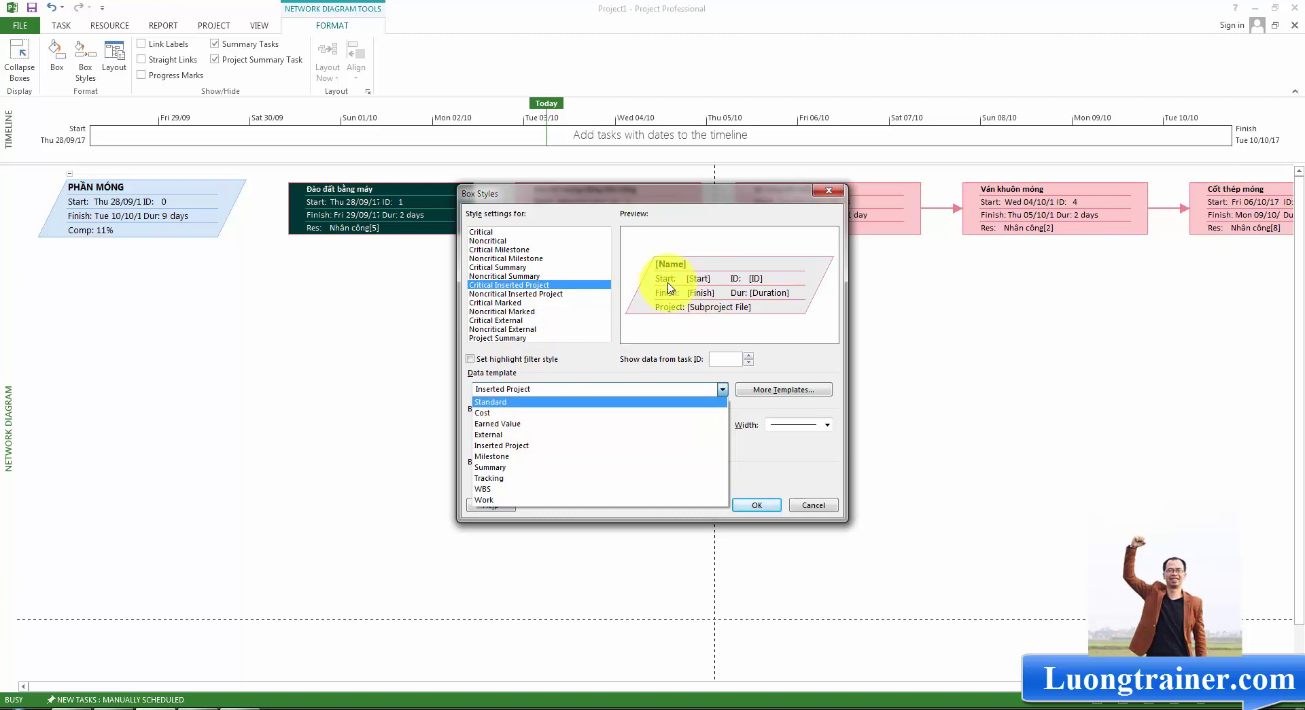
left_click(589, 367)
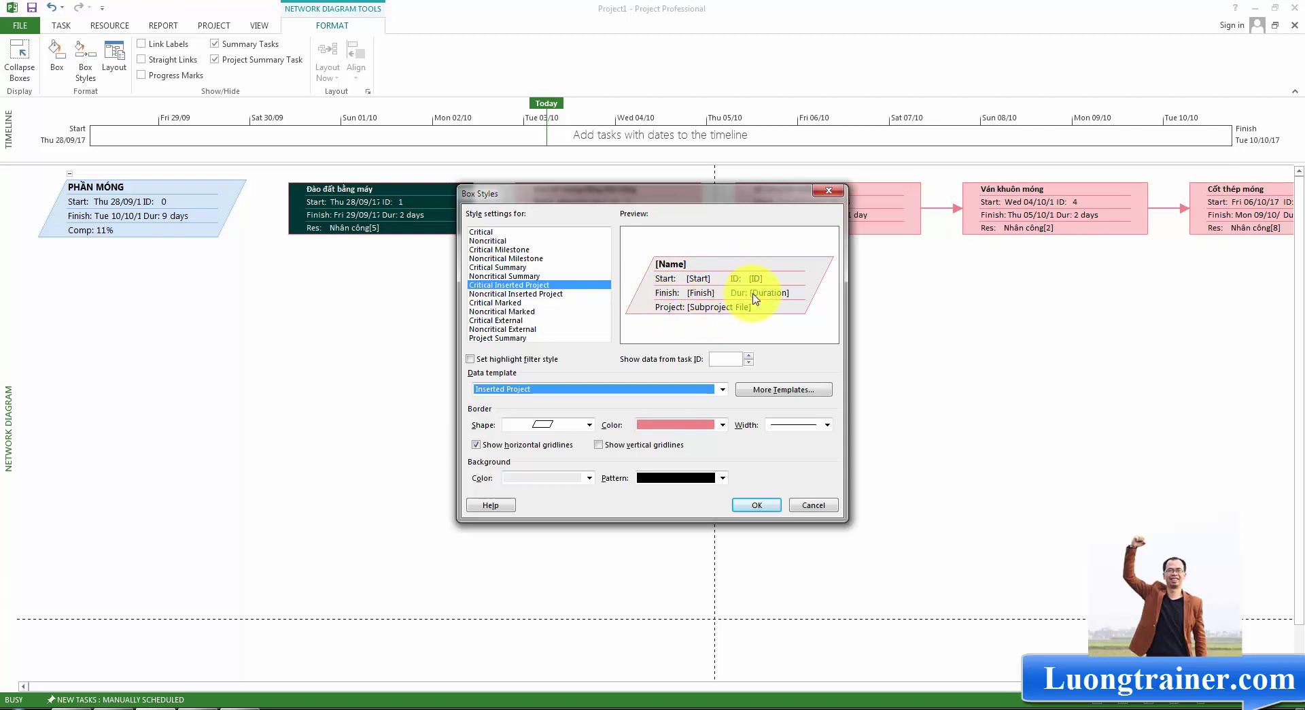
left_click(547, 386)
left_click(510, 413)
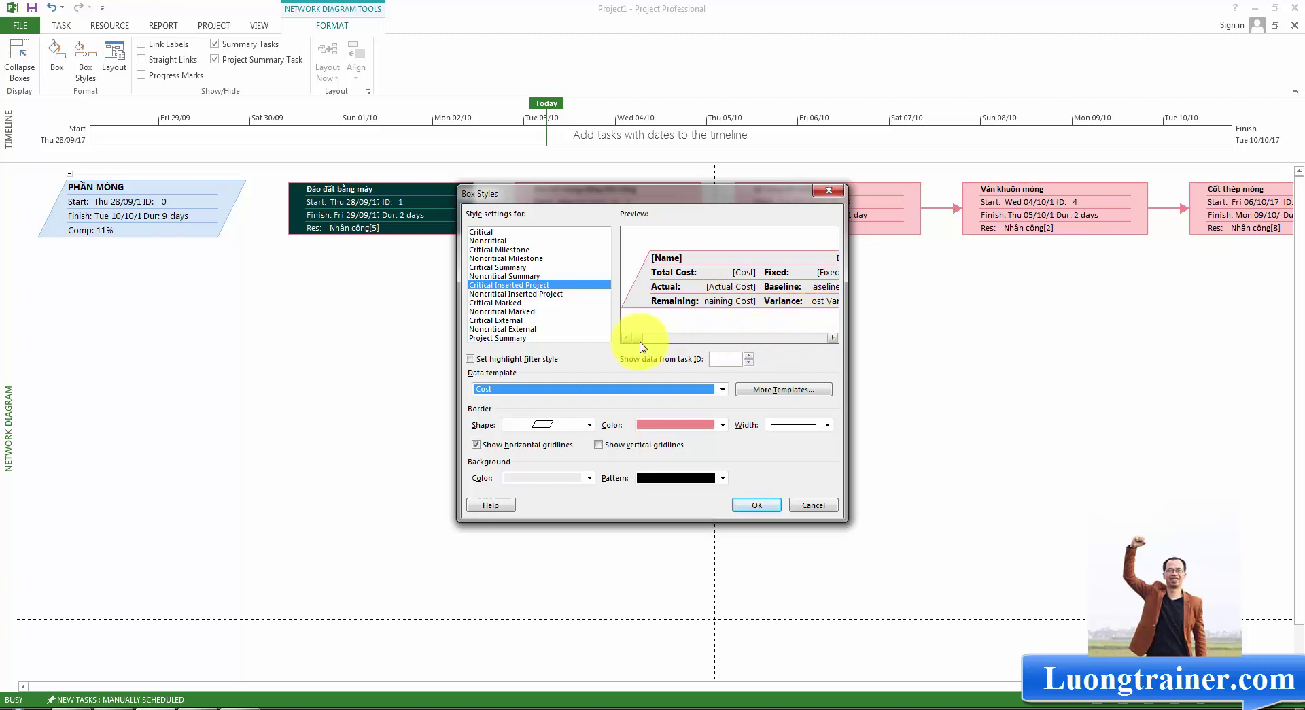
mouse_move(637, 338)
left_mouse_down()
mouse_move(754, 338)
mouse_move(622, 335)
left_mouse_up()
Step: Preview the Earned Value data template and set the Critical Inserted Project style's data template to Summary
left_click(527, 390)
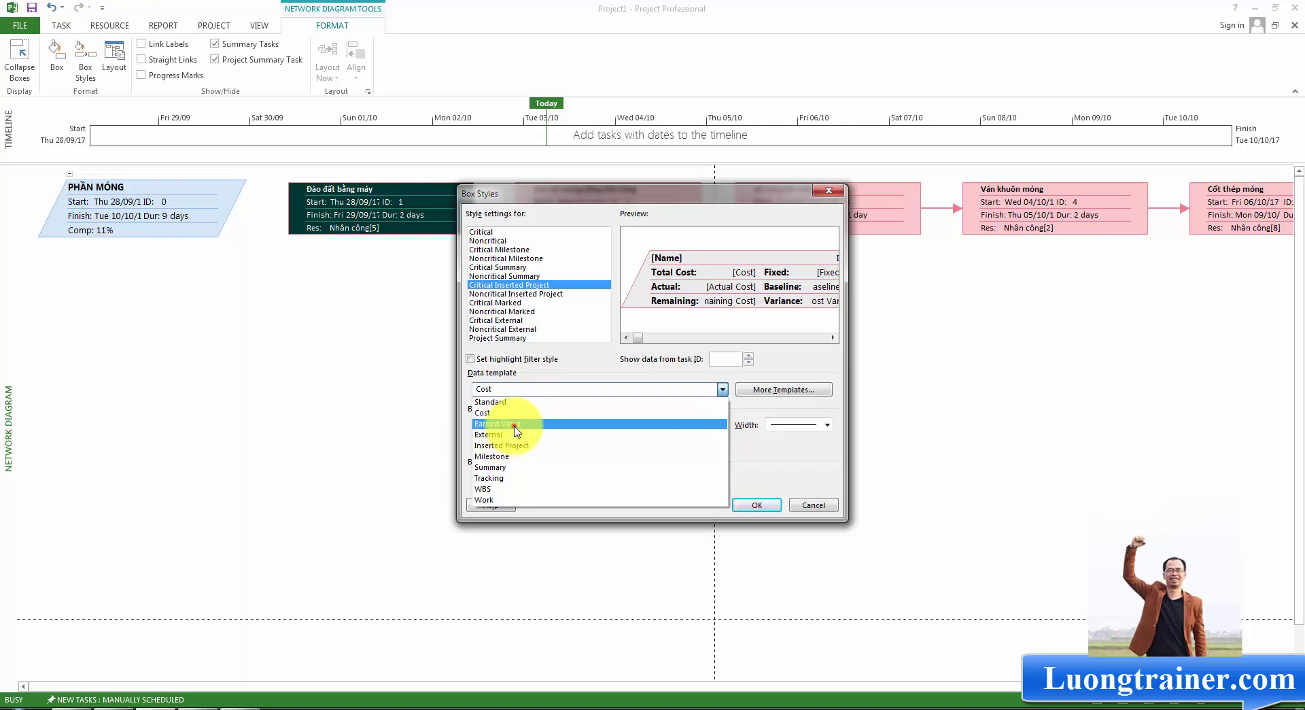
left_click(515, 425)
left_click(530, 389)
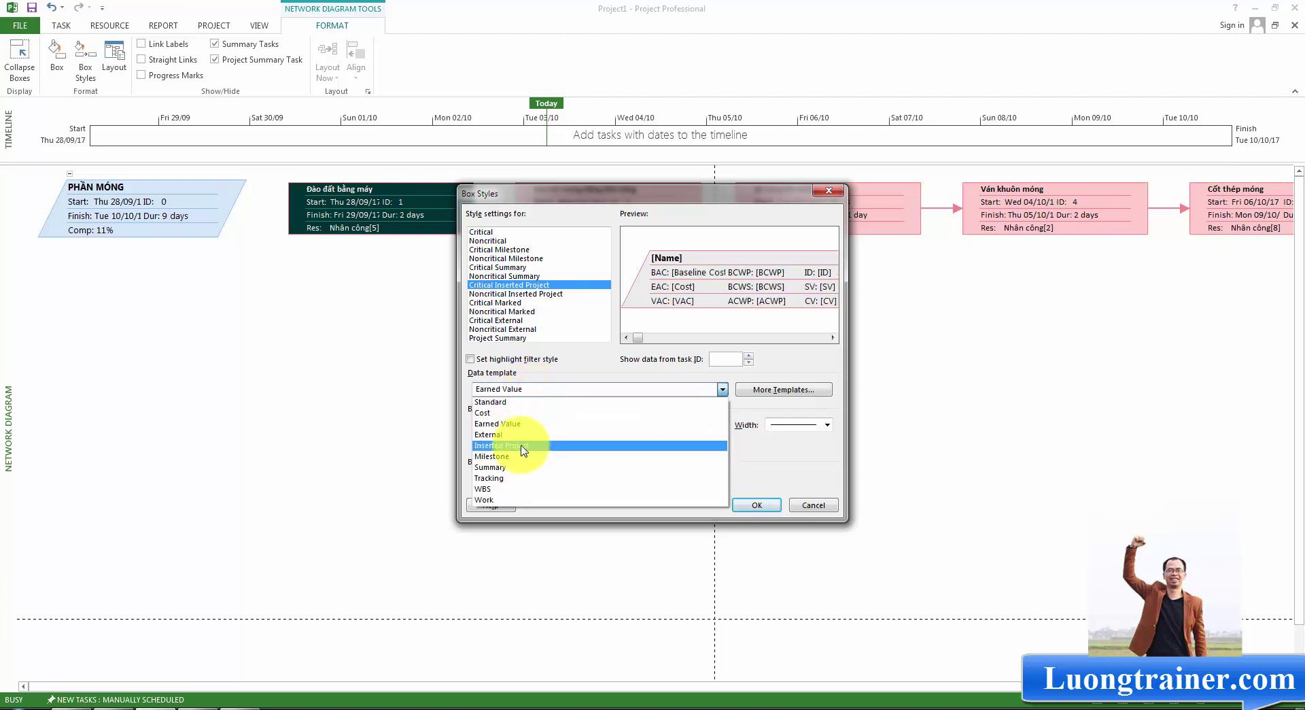
left_click(502, 468)
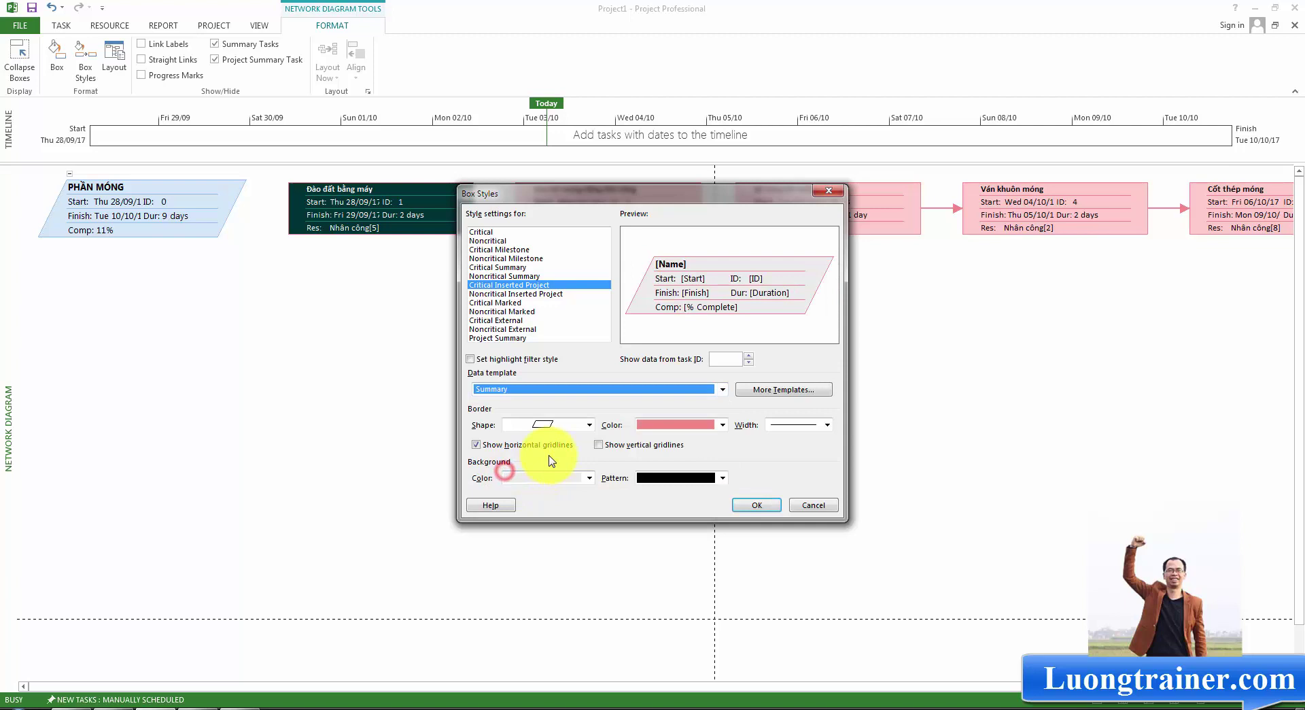
Step: Preview the Work data template on the Critical Inserted Project style and set its data template to Inserted Project
left_click(518, 389)
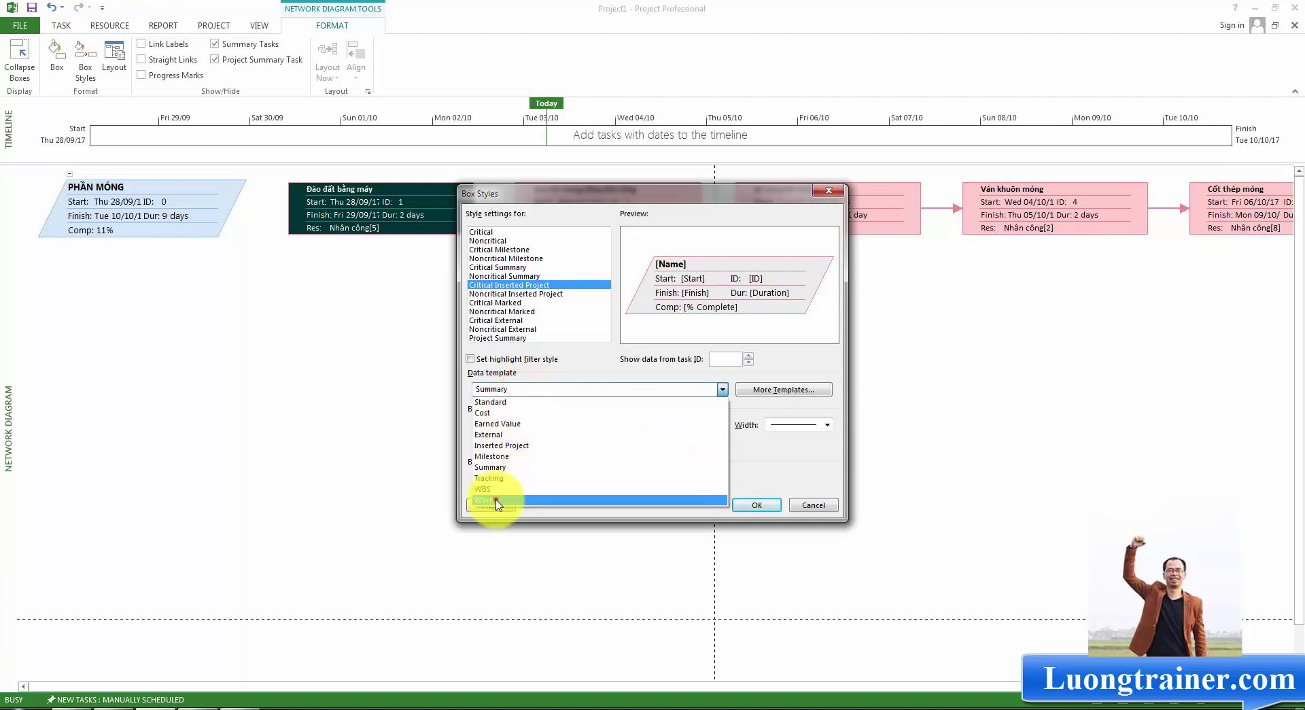
left_click(497, 504)
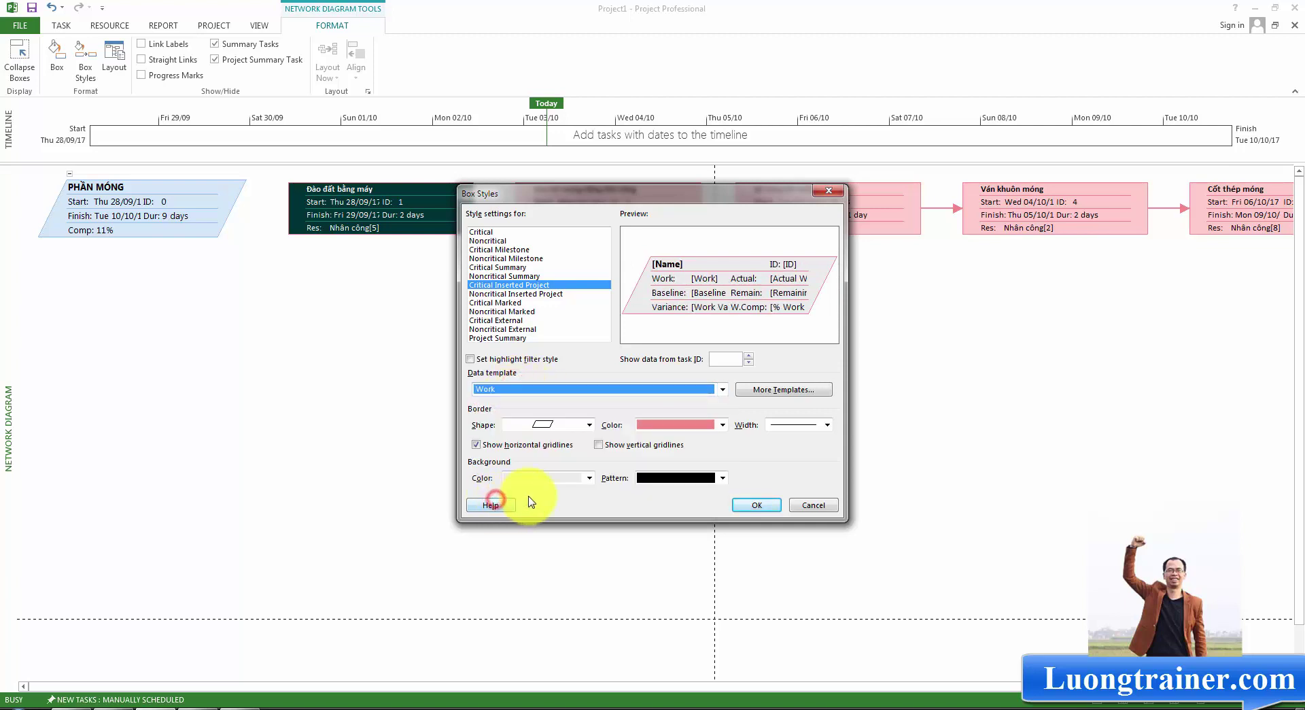
left_click(551, 391)
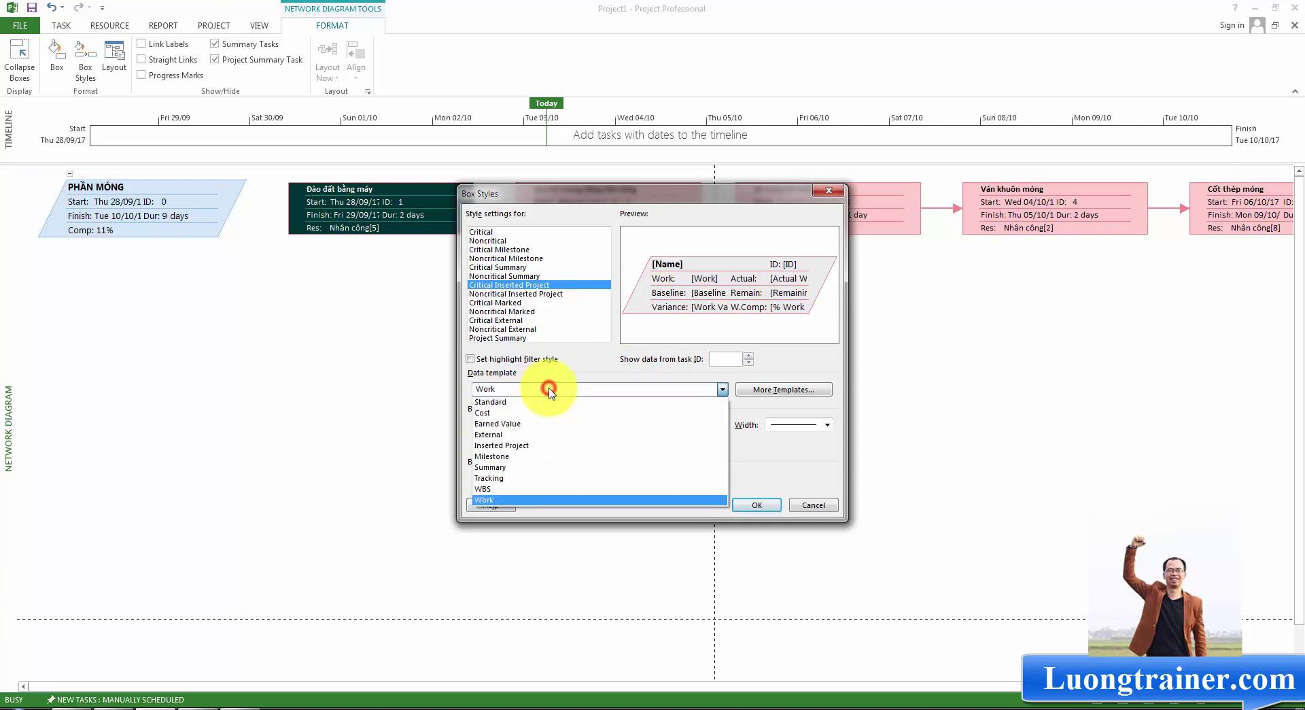
left_click(527, 444)
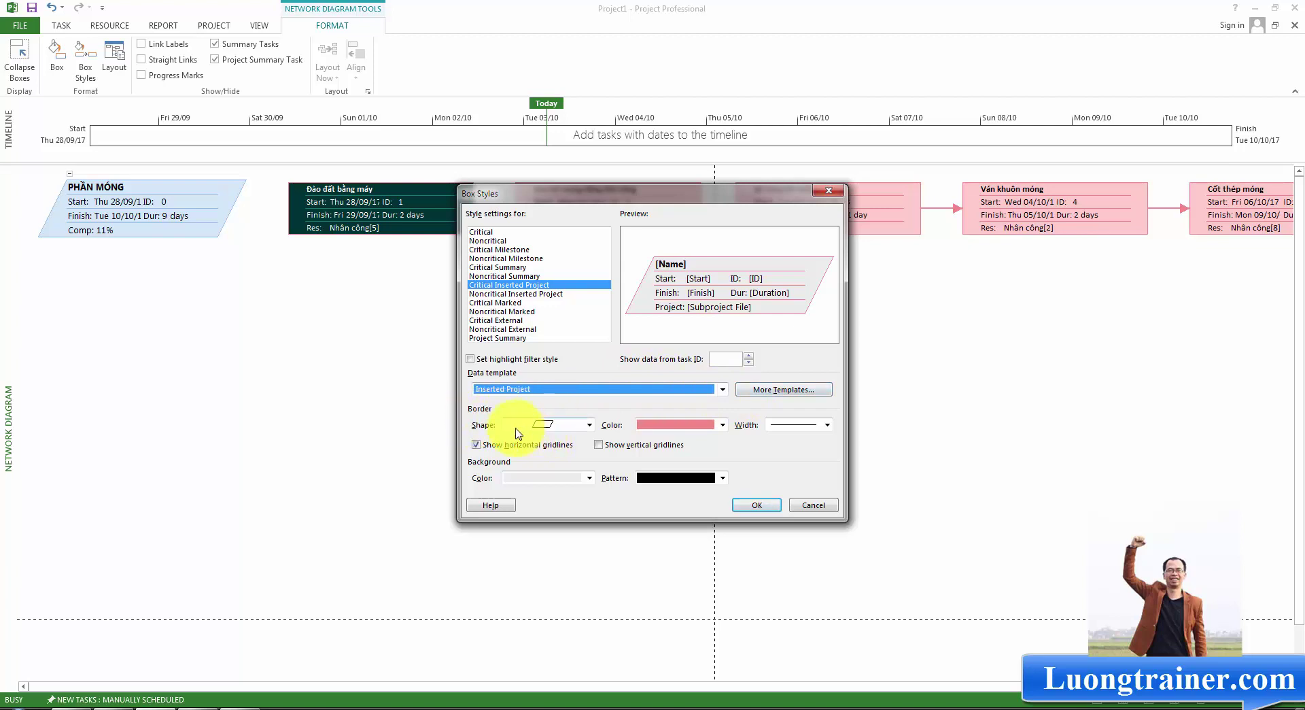
Step: Try the inverted trapezoid border shape on the Critical Inserted Project box and restore the parallelogram
left_click(544, 425)
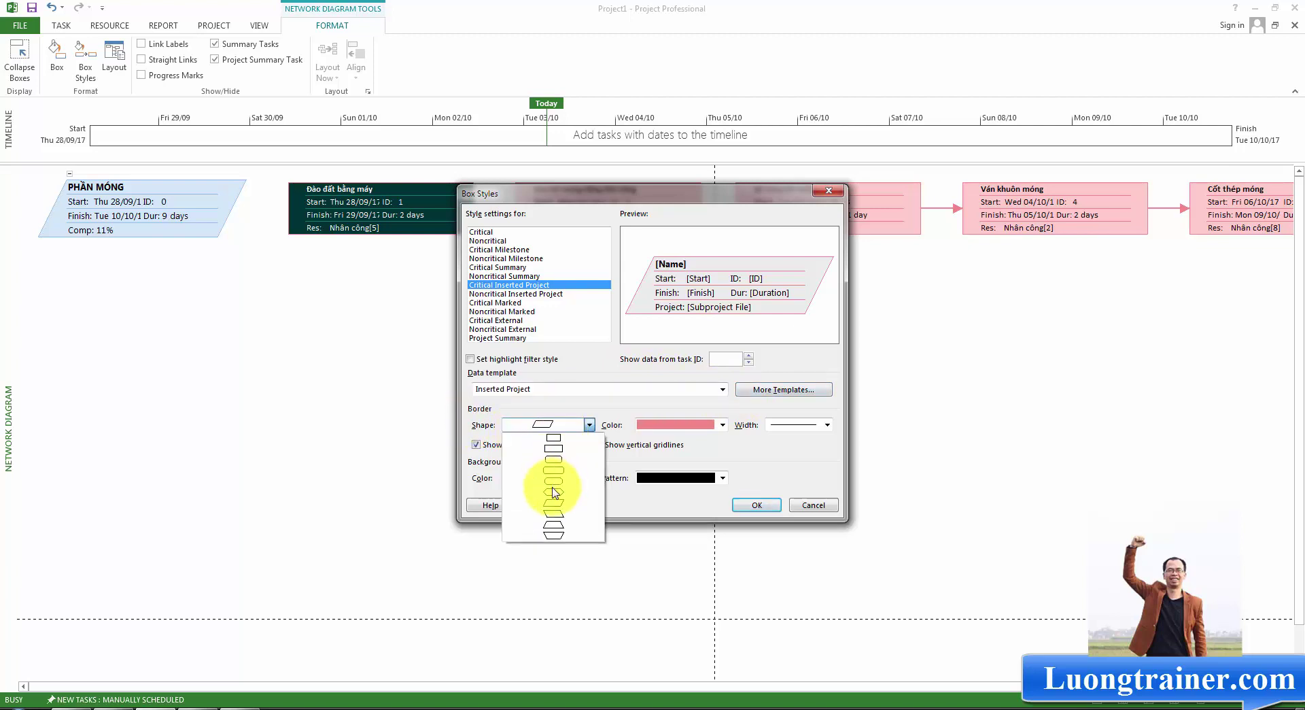
left_click(556, 535)
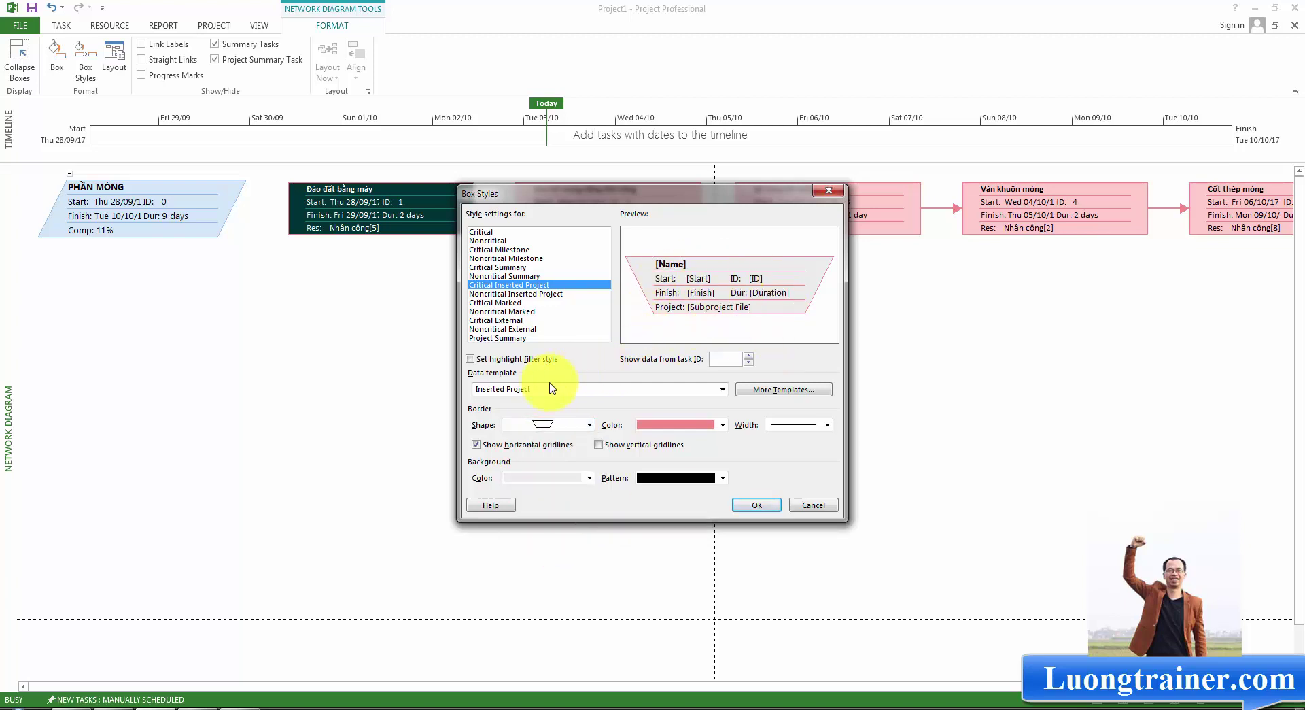
left_click(553, 425)
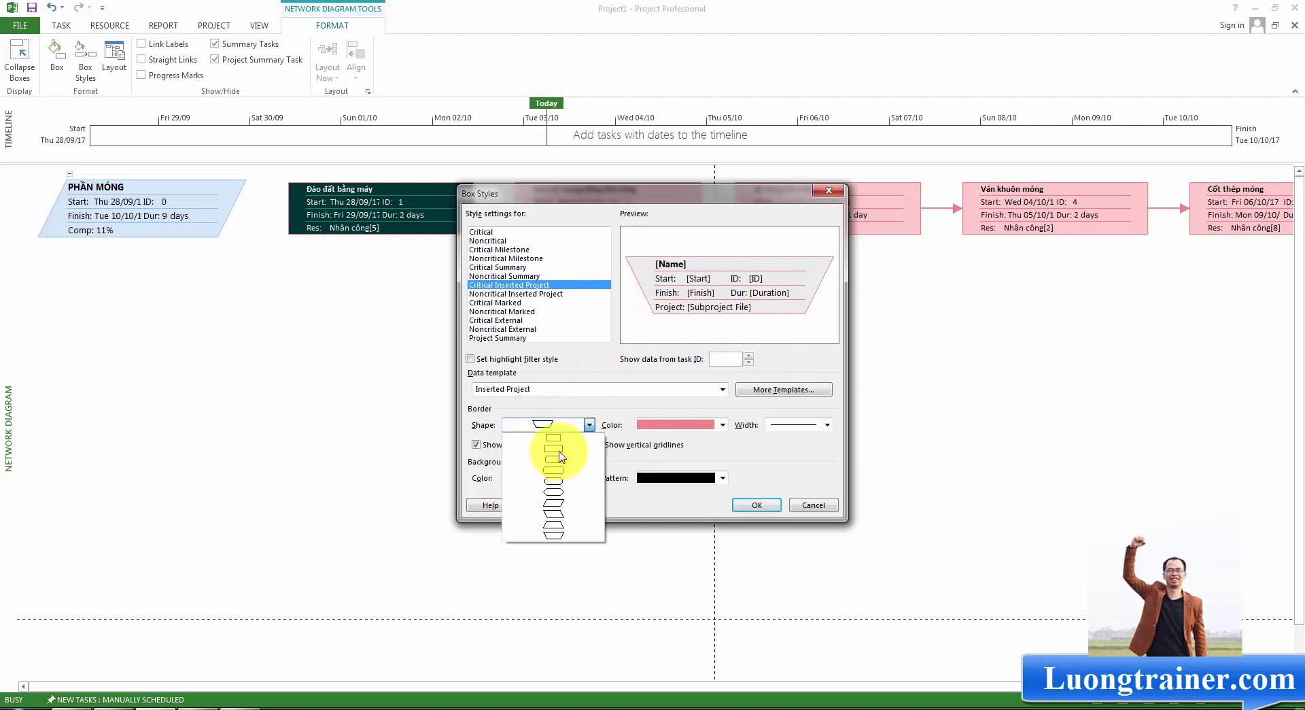
left_click(556, 505)
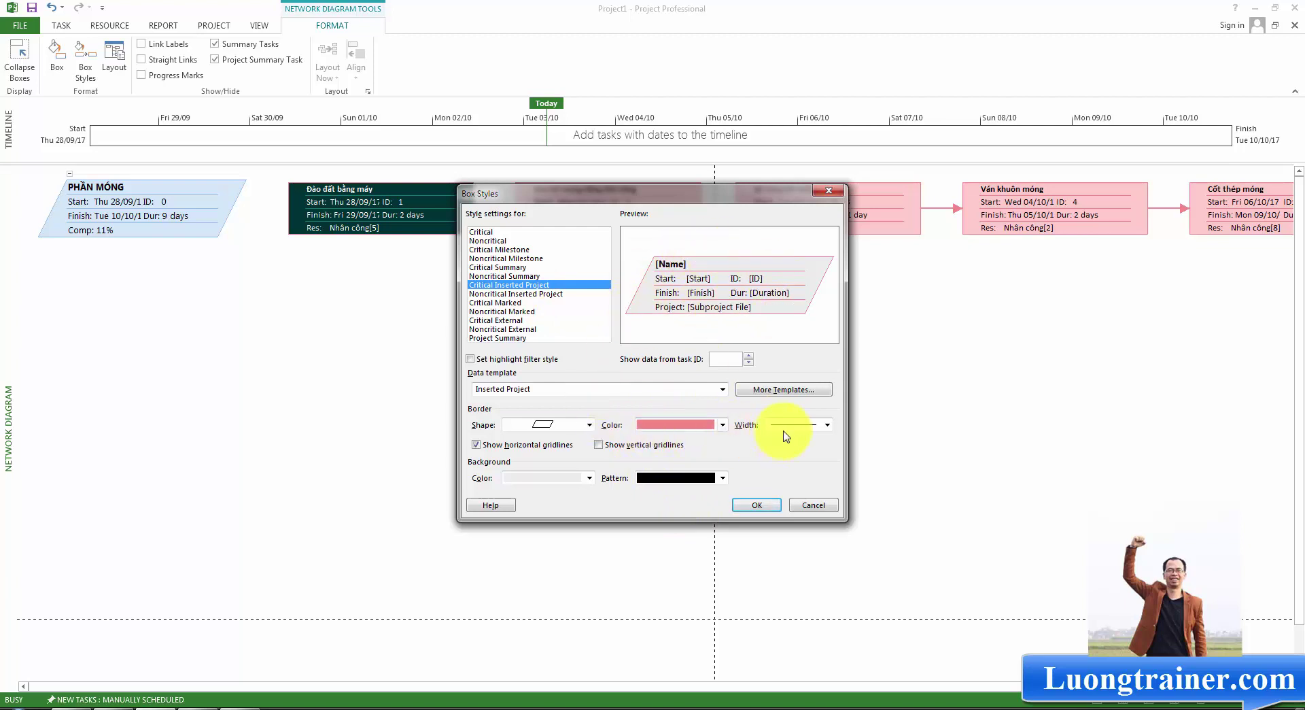
Step: Try the thickest border on the Critical Inserted Project box and set its width to the second-thickest line
left_click(793, 466)
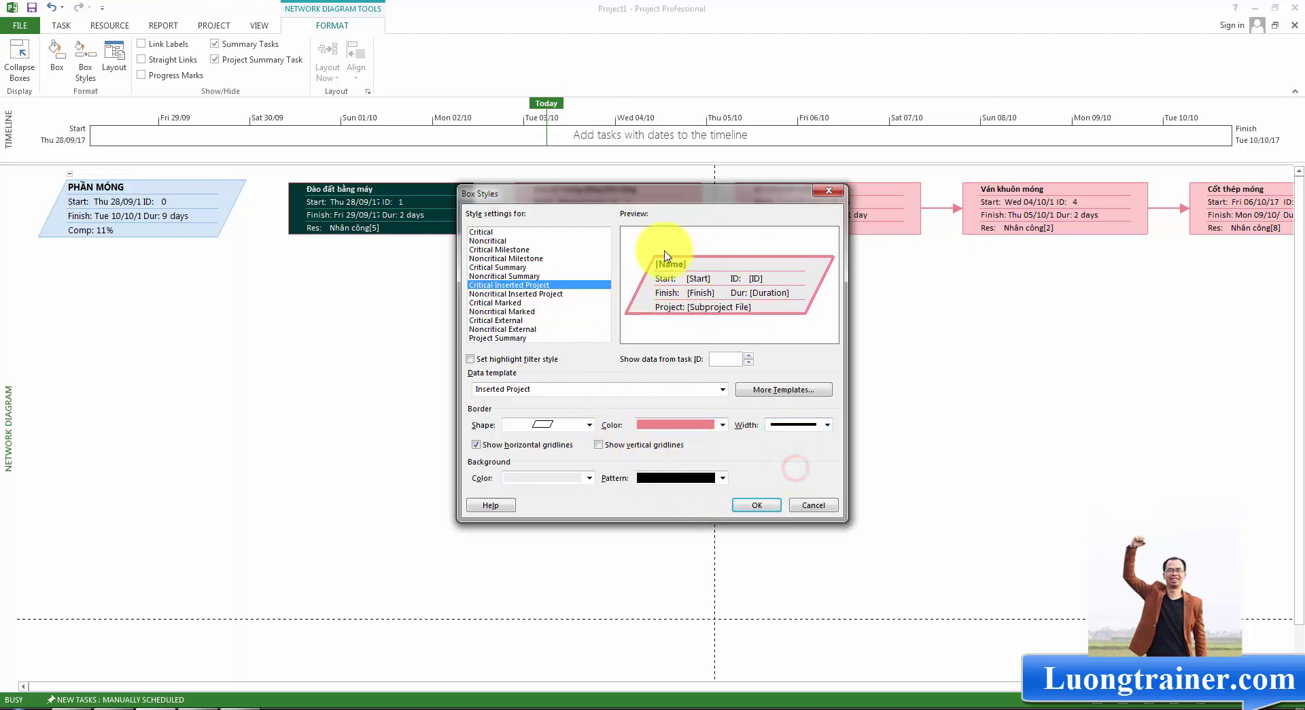
left_click(801, 419)
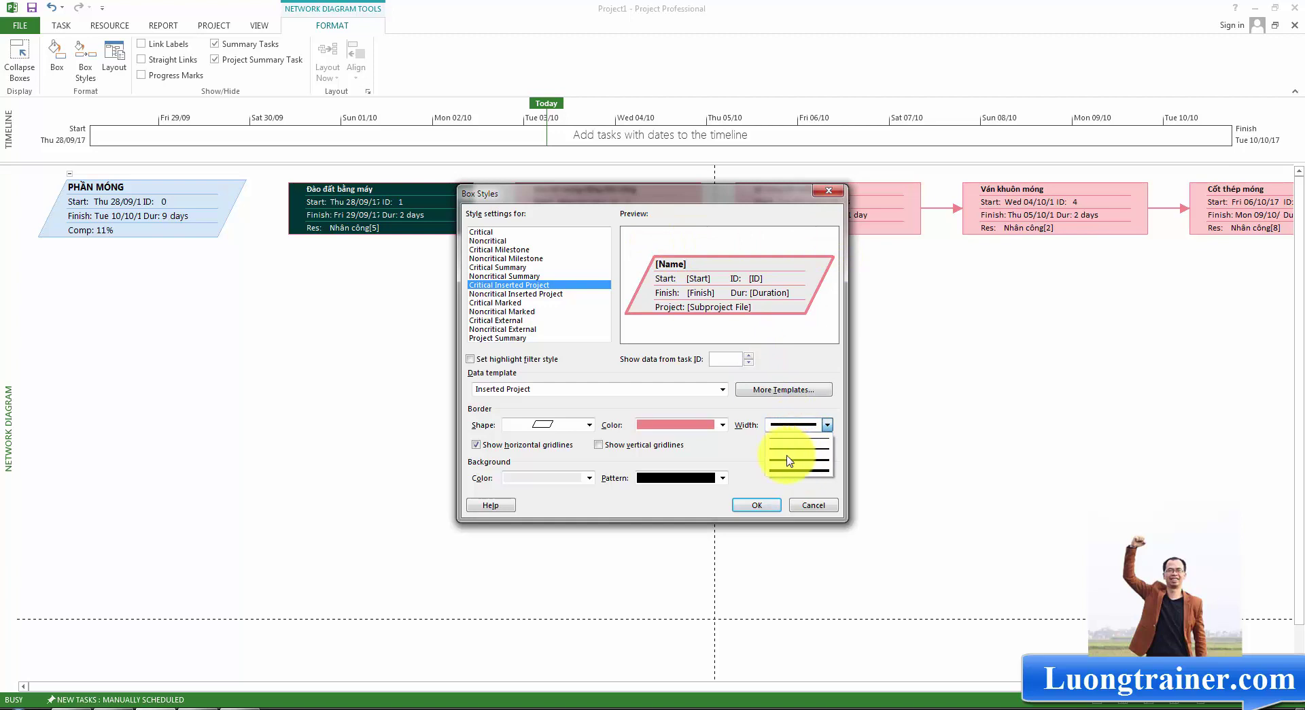
left_click(789, 461)
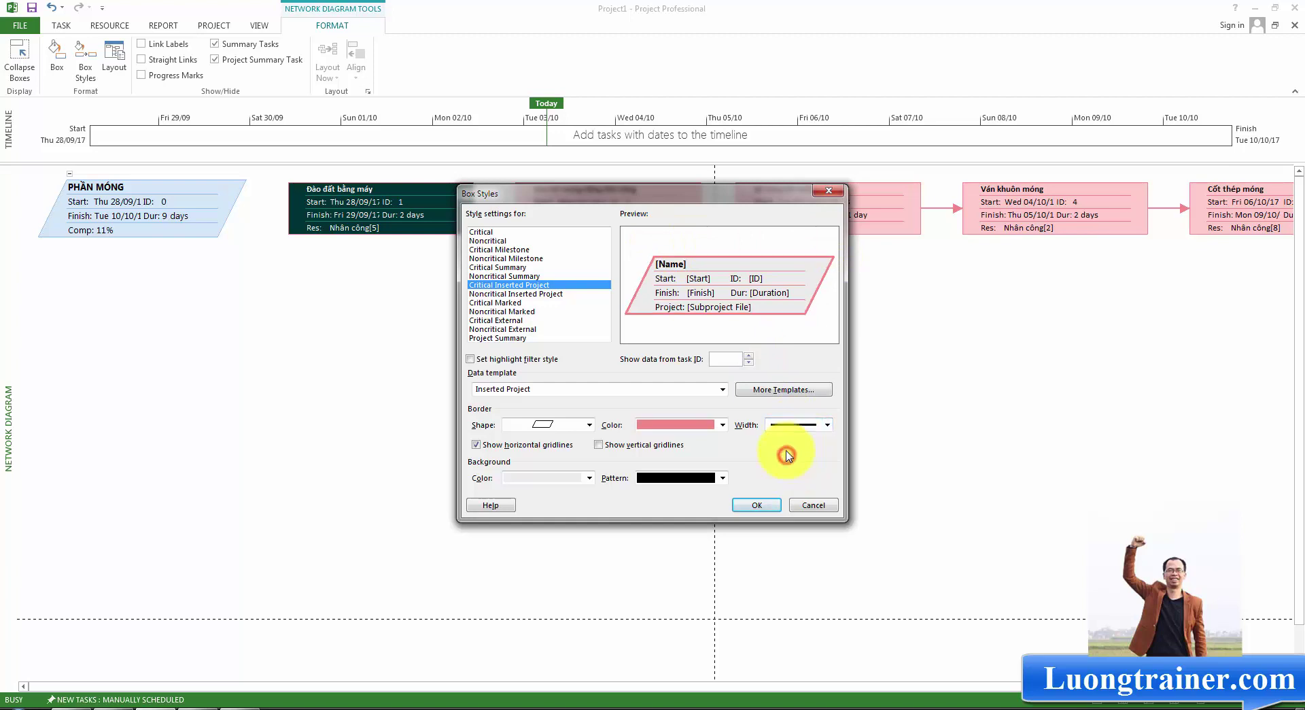
Step: Compare the gridline options, leave only vertical gridlines on the Critical Inserted Project box, and preview its highlight filter style
left_click(548, 445)
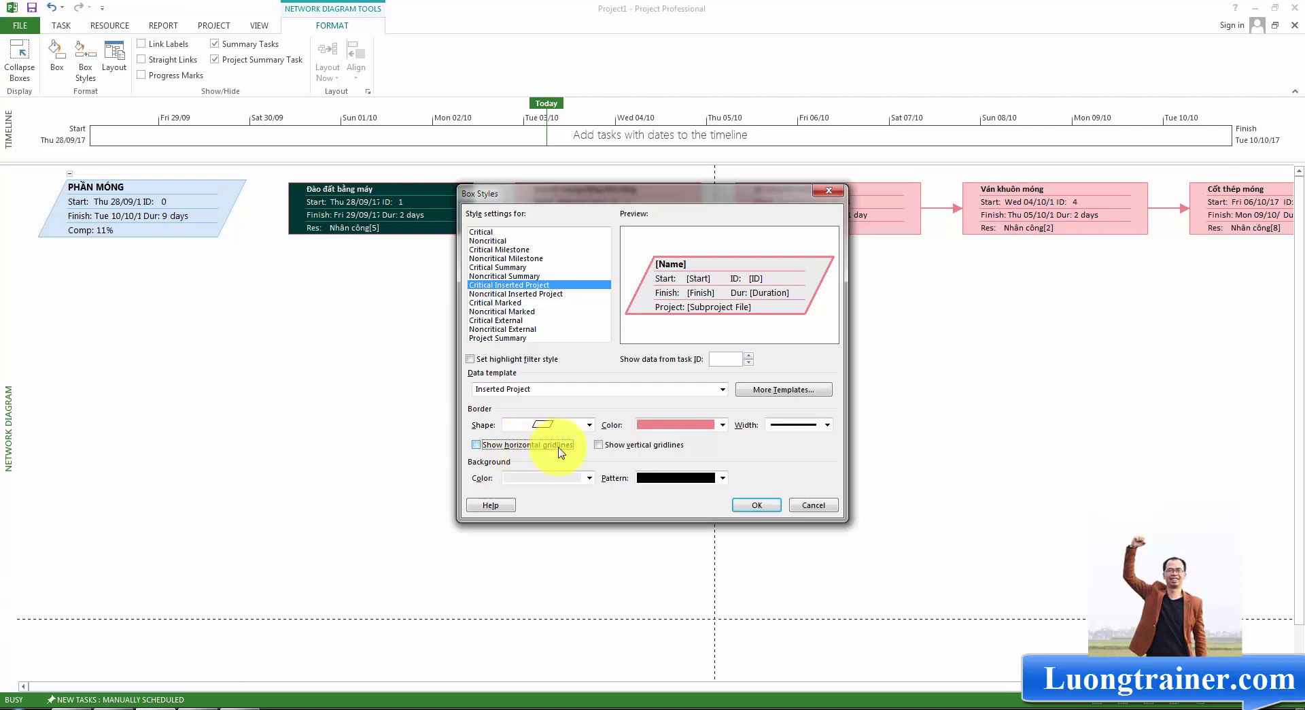
left_click(503, 447)
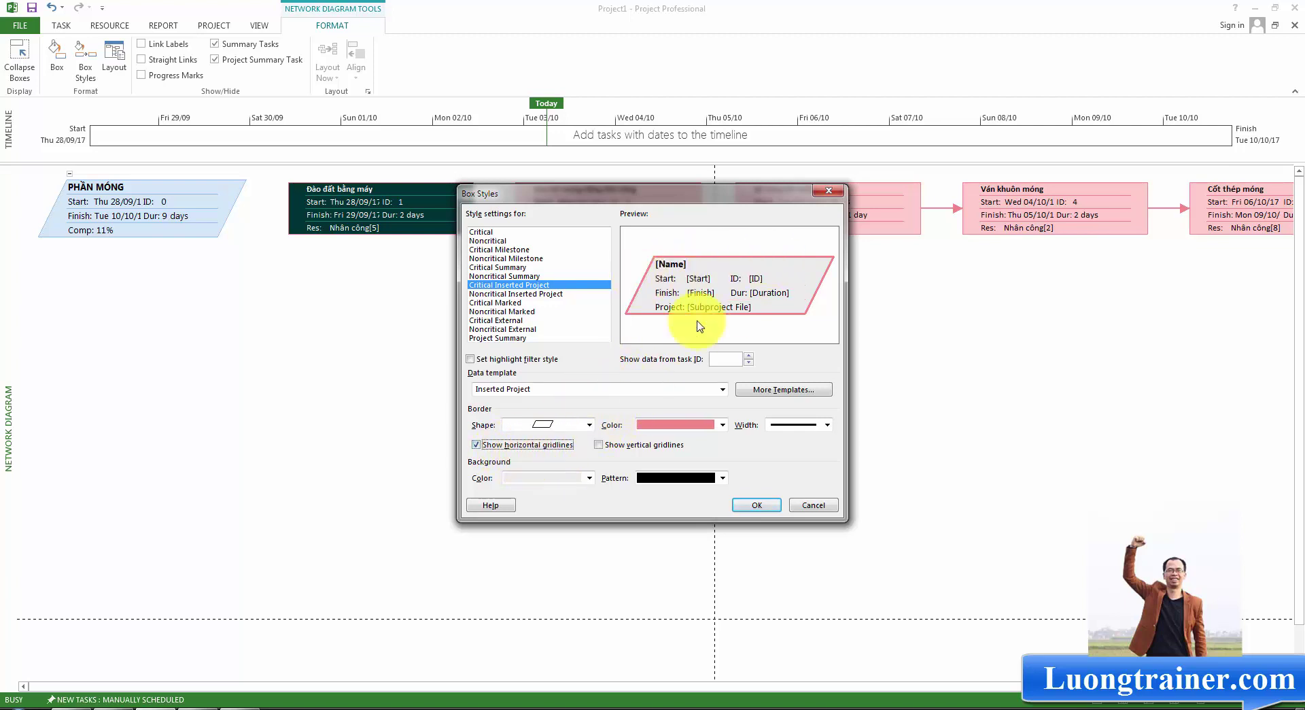
left_click(546, 447)
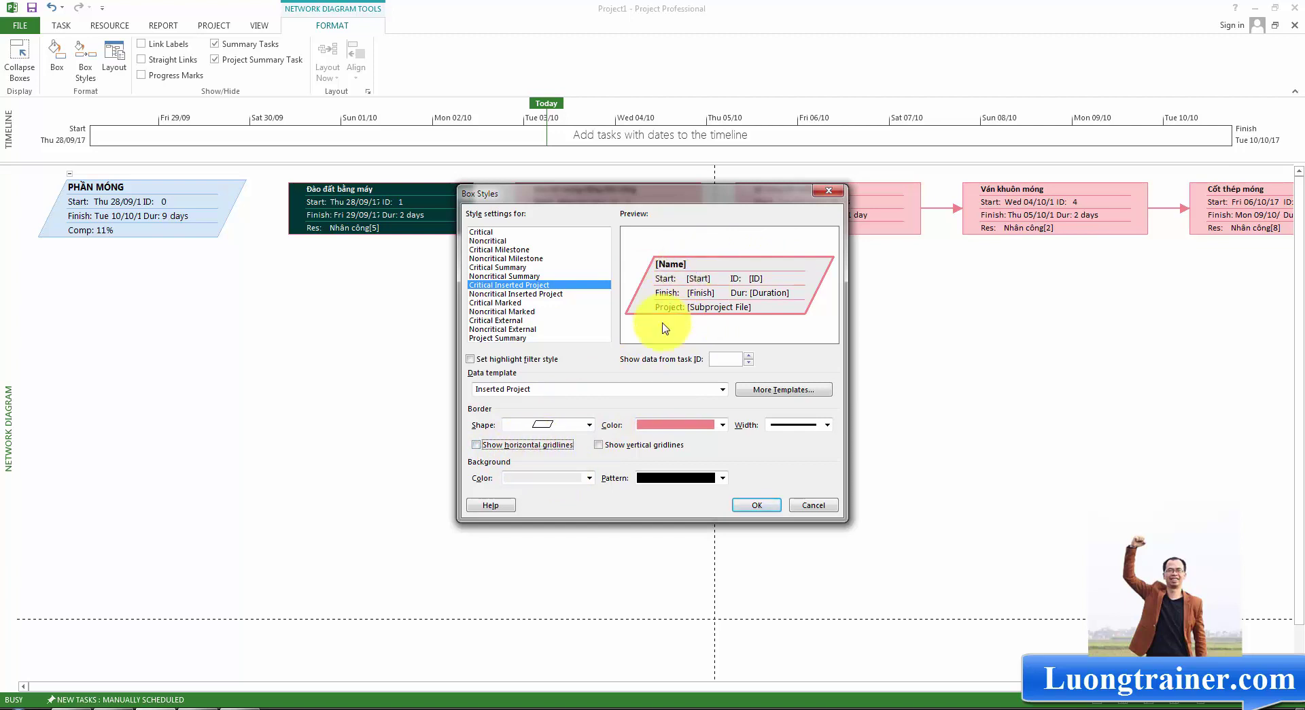
left_click(515, 448)
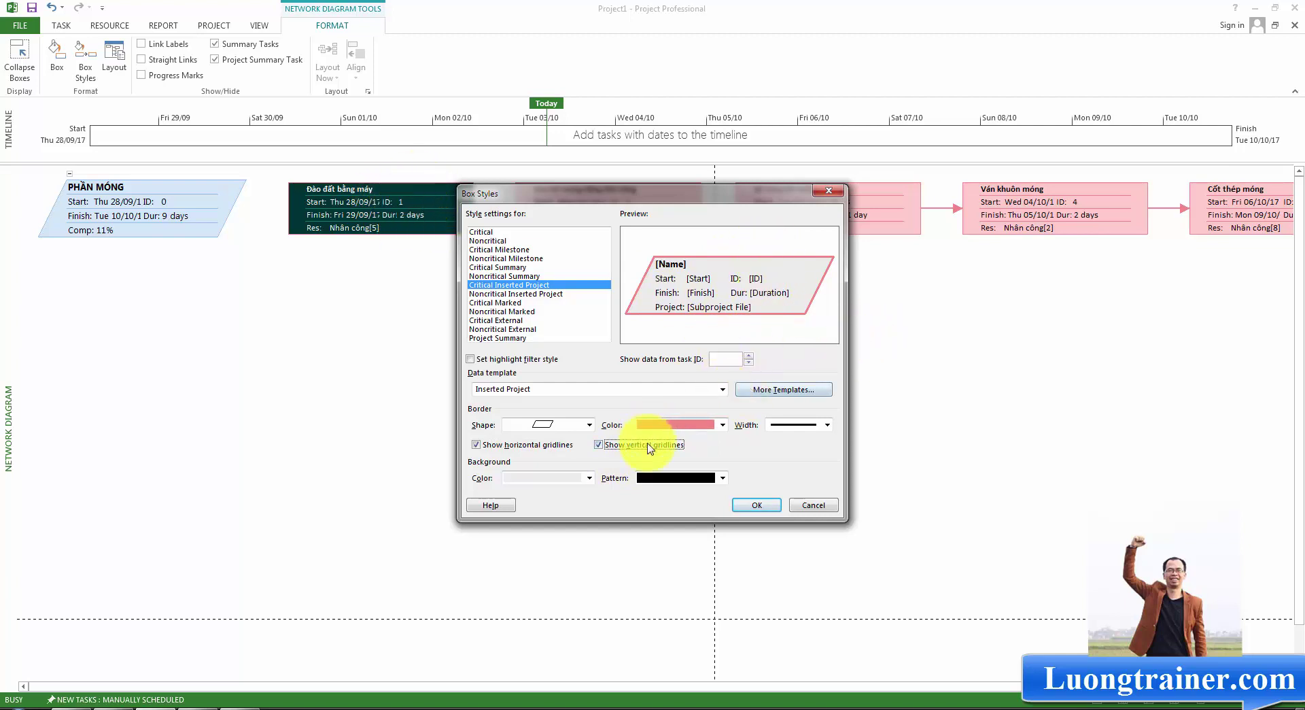
left_click(627, 445)
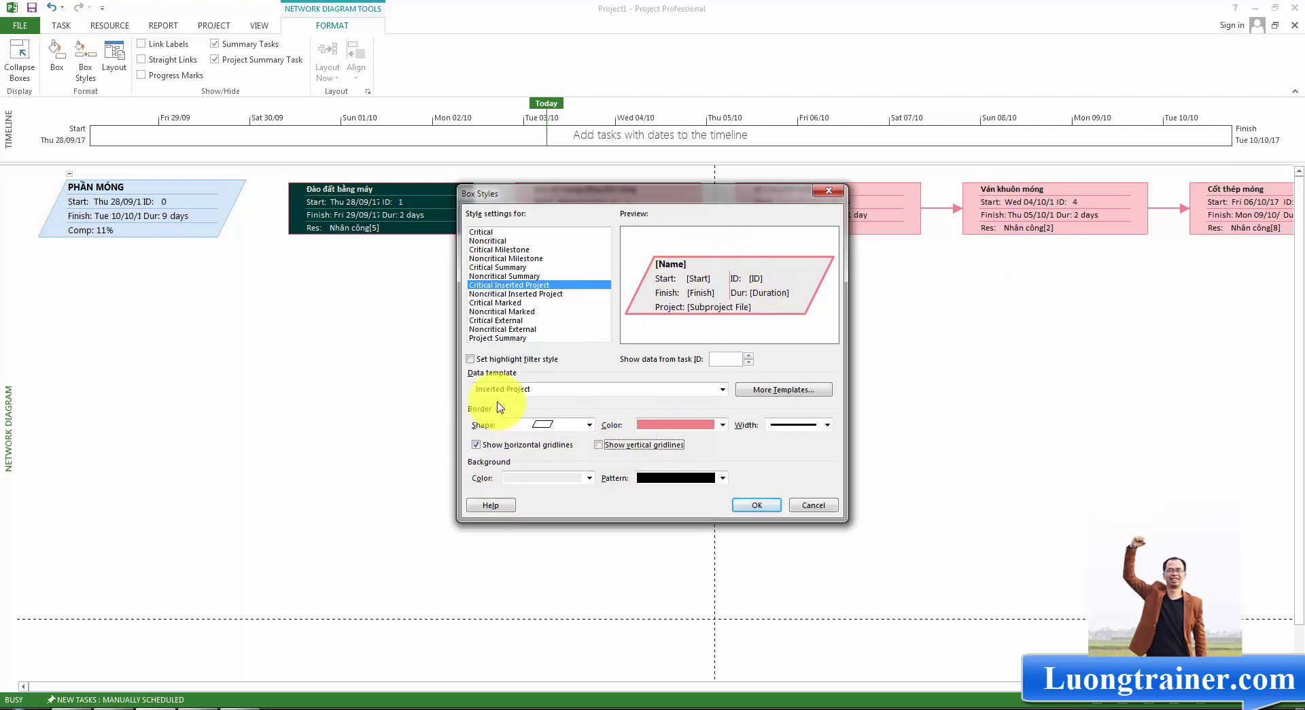
left_click(509, 360)
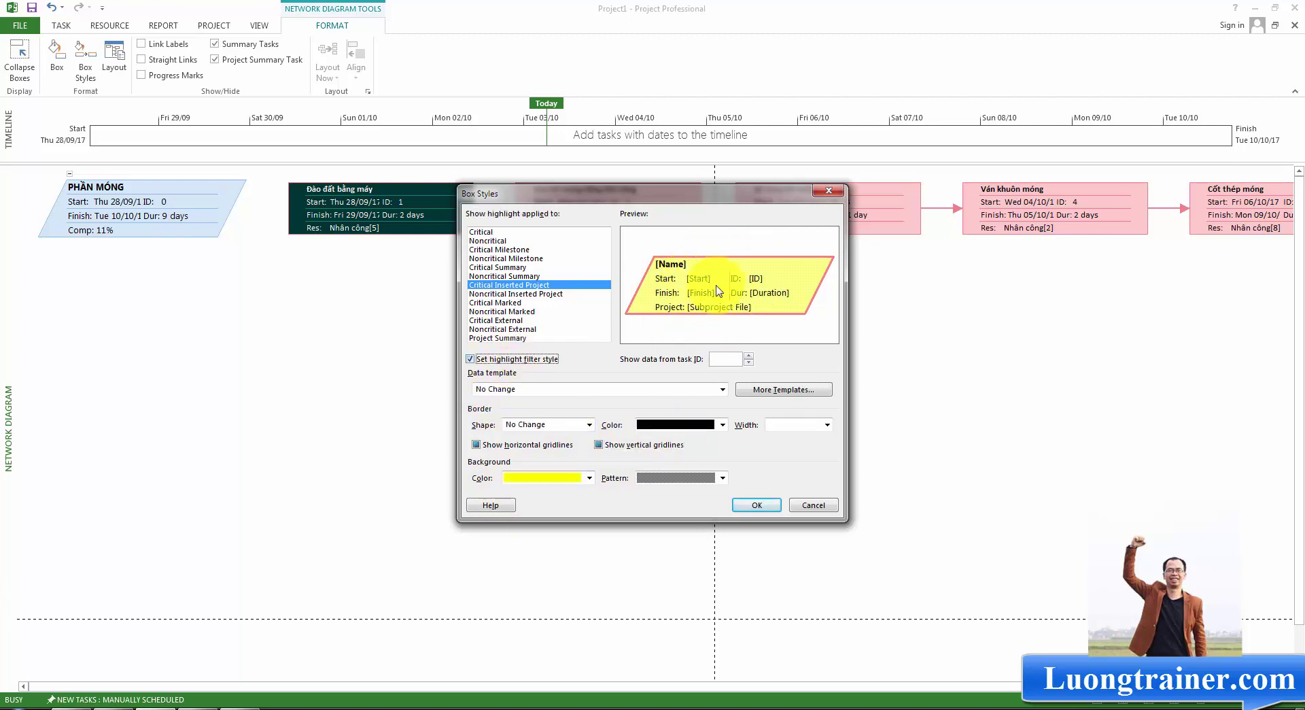
left_click(500, 359)
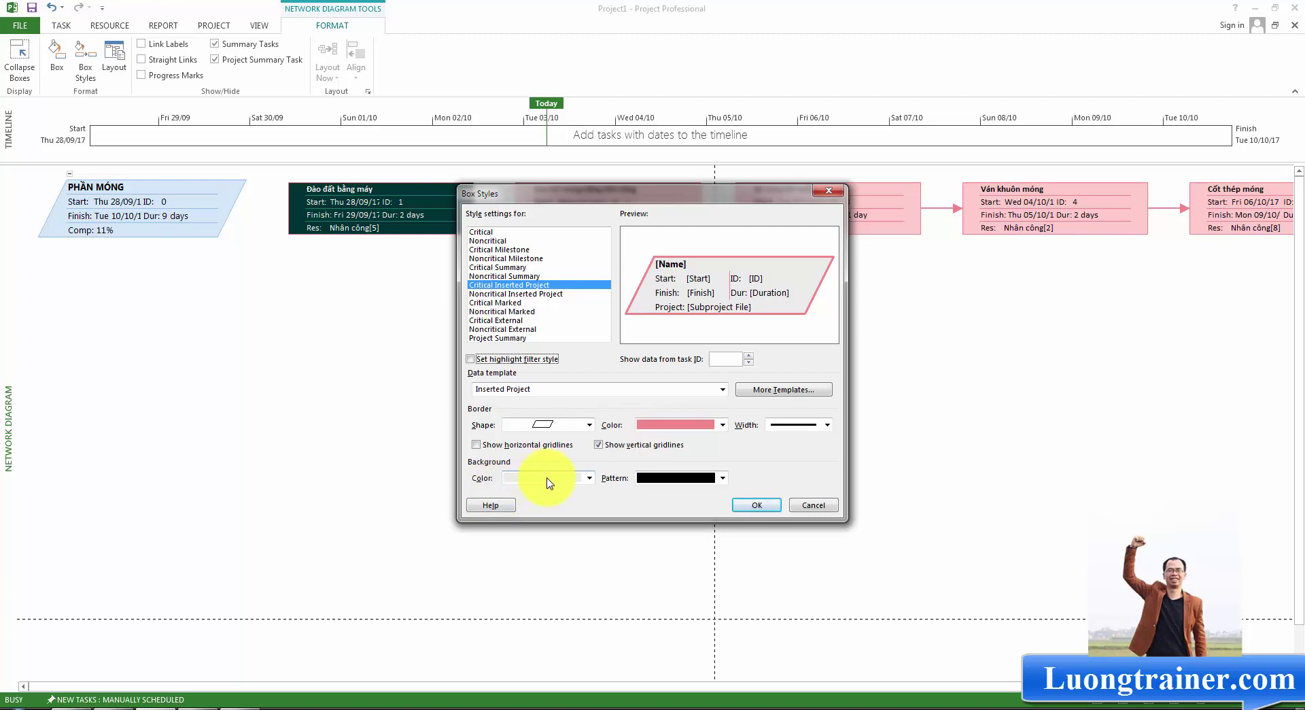
Step: Compare background patterns for the Critical Inserted Project box, choose the fine dotted hatch, and apply the box style changes
left_click(686, 478)
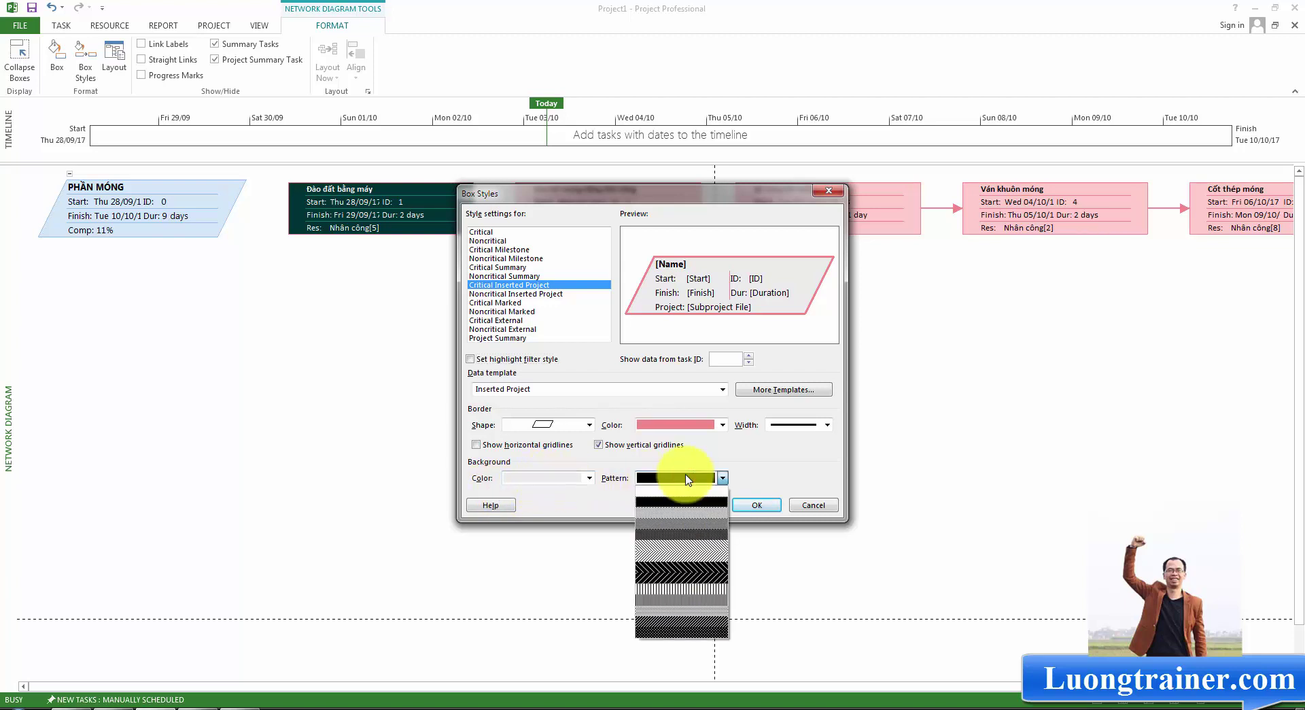
left_click(680, 551)
left_click(673, 479)
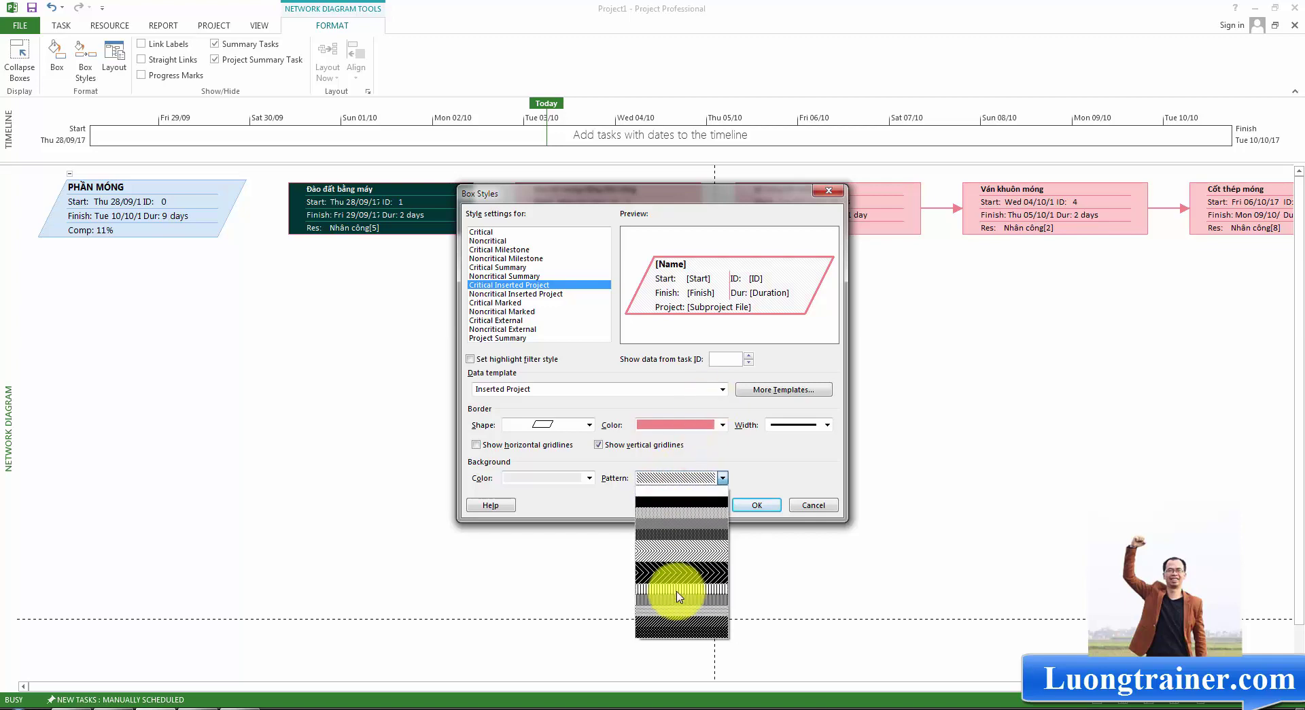
left_click(678, 596)
left_click(675, 477)
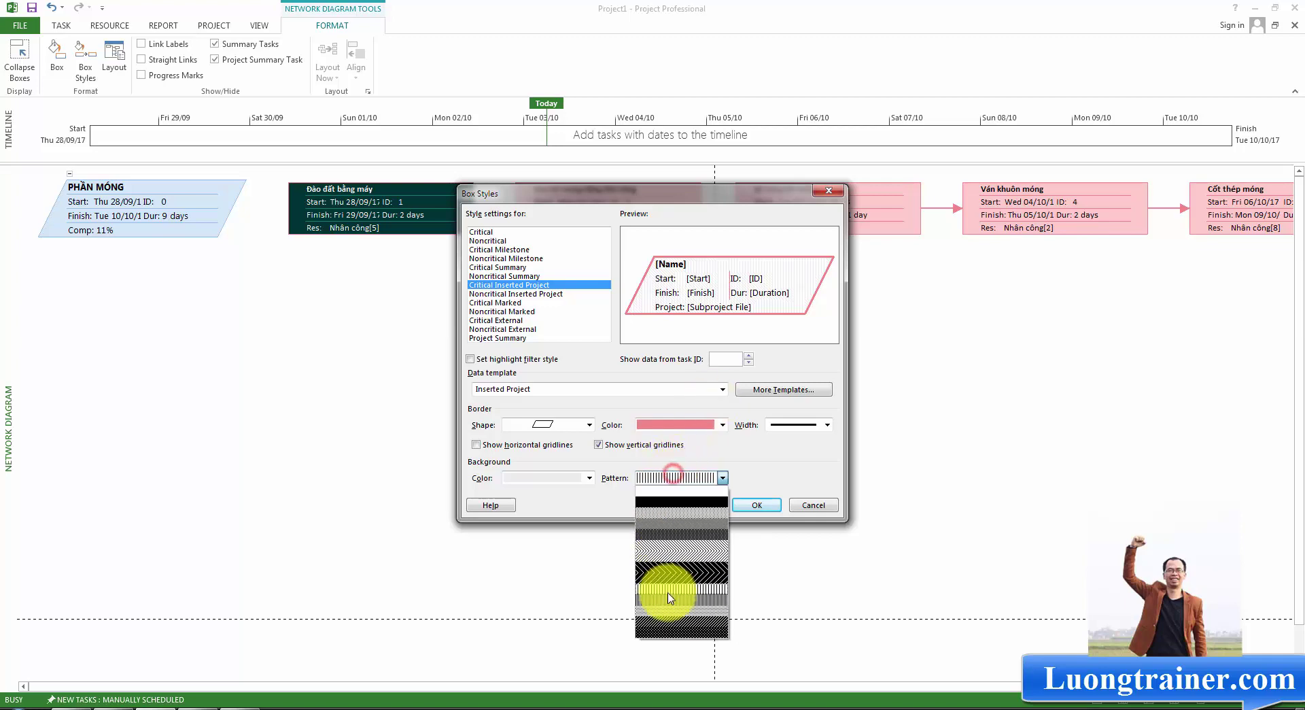
left_click(679, 552)
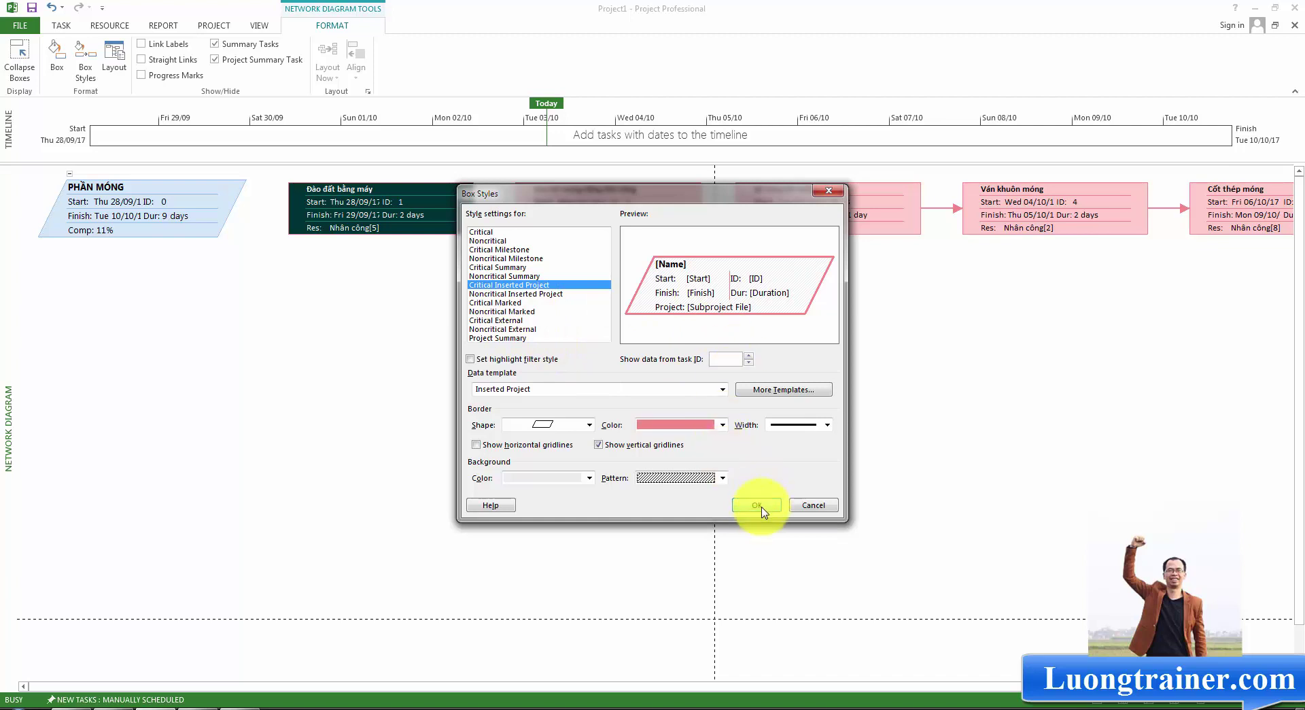
left_click(522, 294)
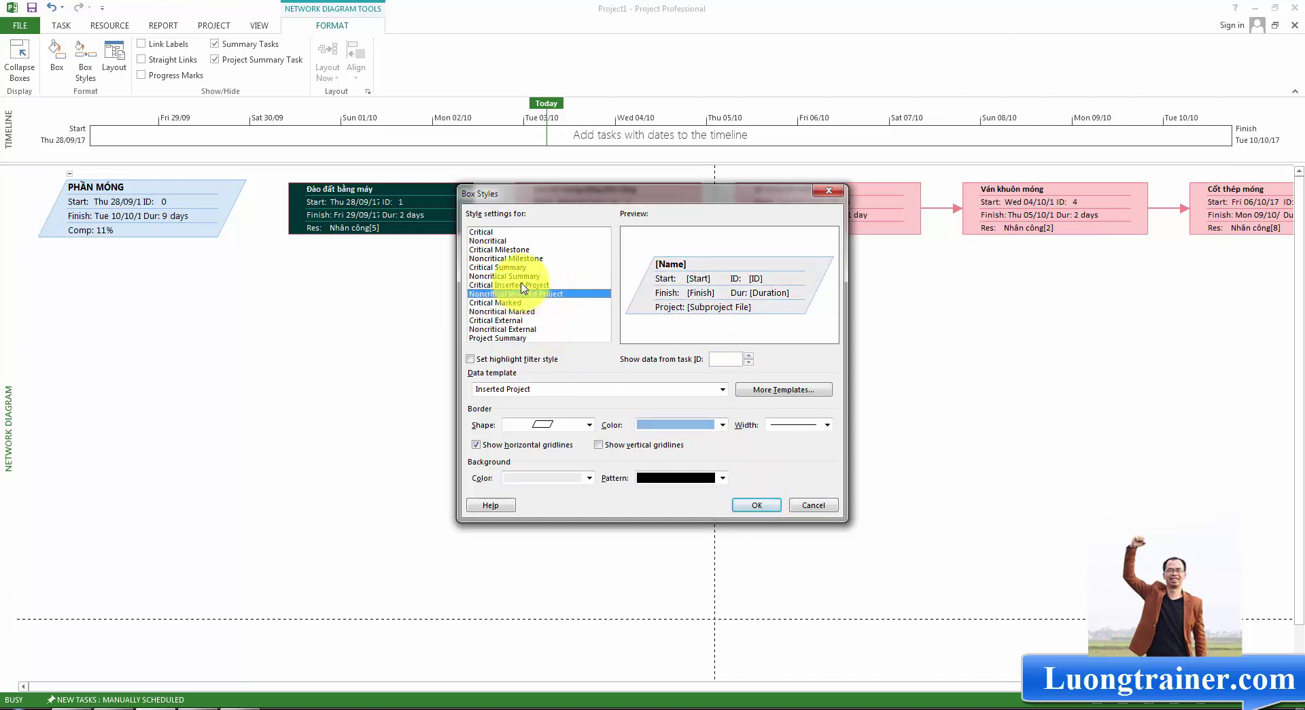
left_click(757, 506)
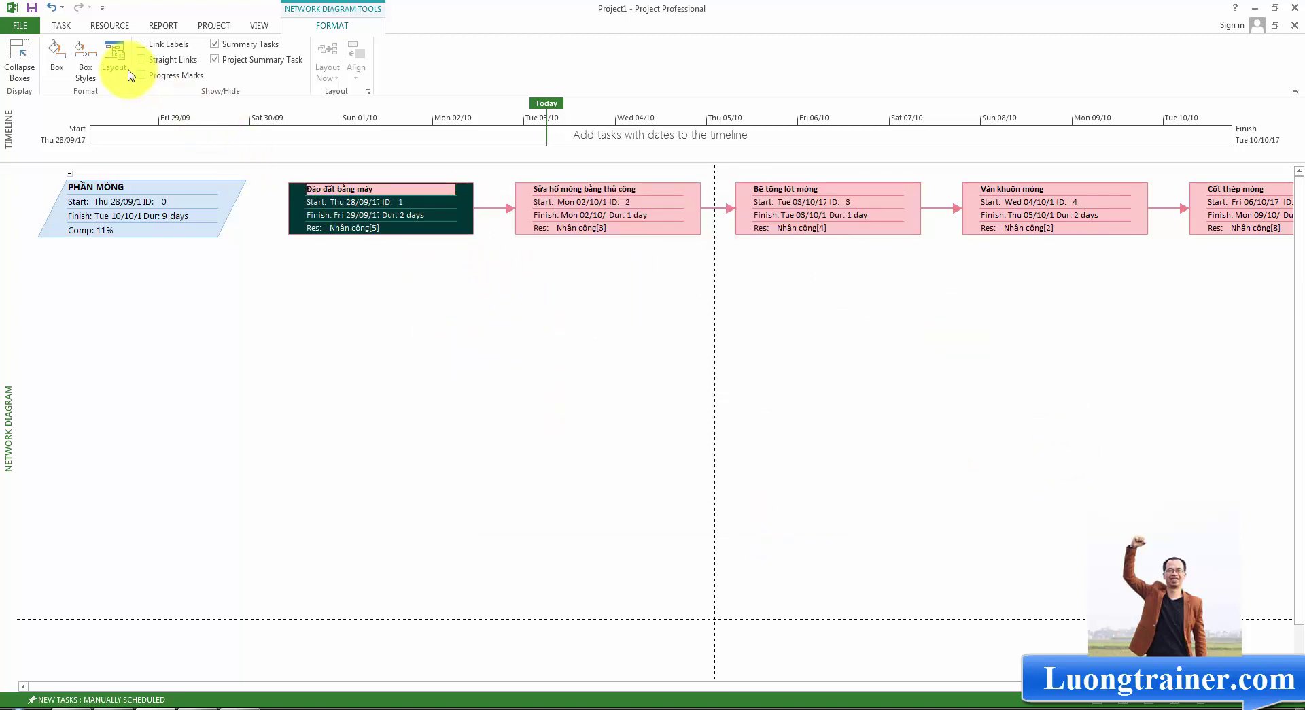
Step: Review the Critical Inserted Project box style against the Critical Summary and Critical Marked styles
left_click(85, 59)
left_click(506, 267)
left_click(501, 285)
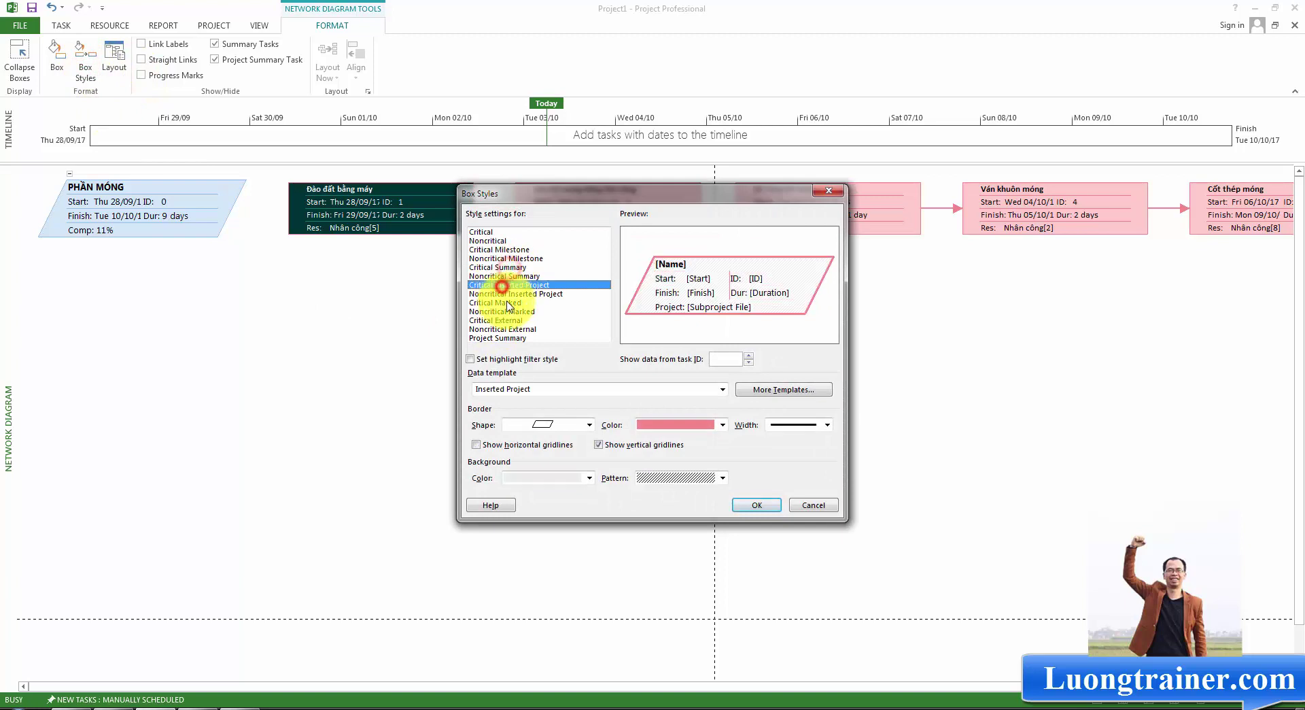
left_click(507, 303)
left_click(507, 286)
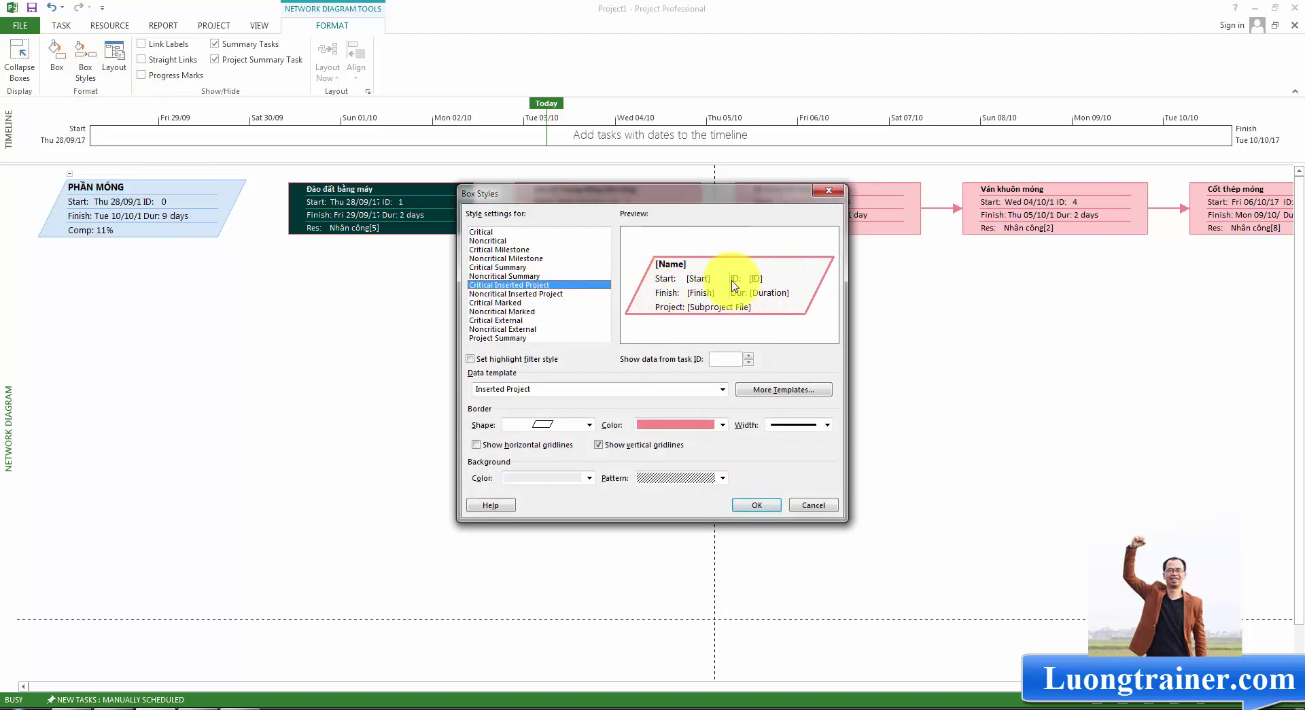
left_click(829, 190)
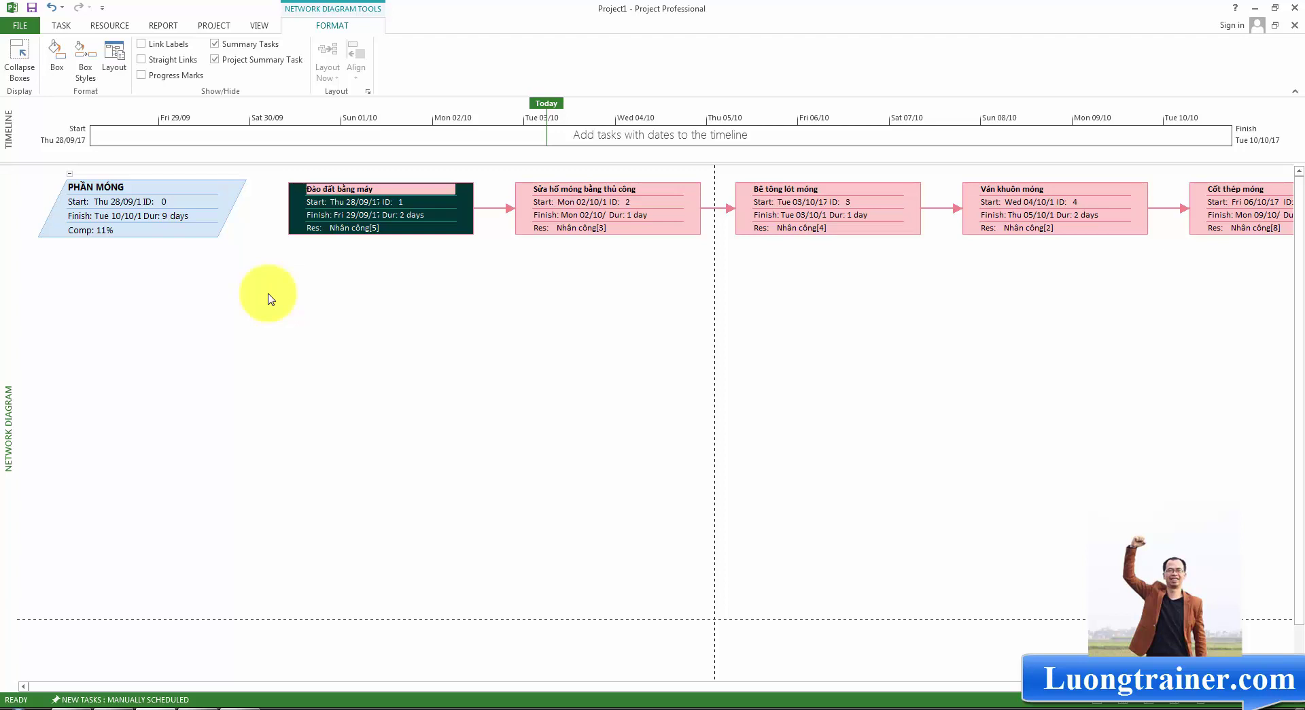
Step: Open the Network Diagram data templates and view the definition options for a new template without creating one
left_click(90, 74)
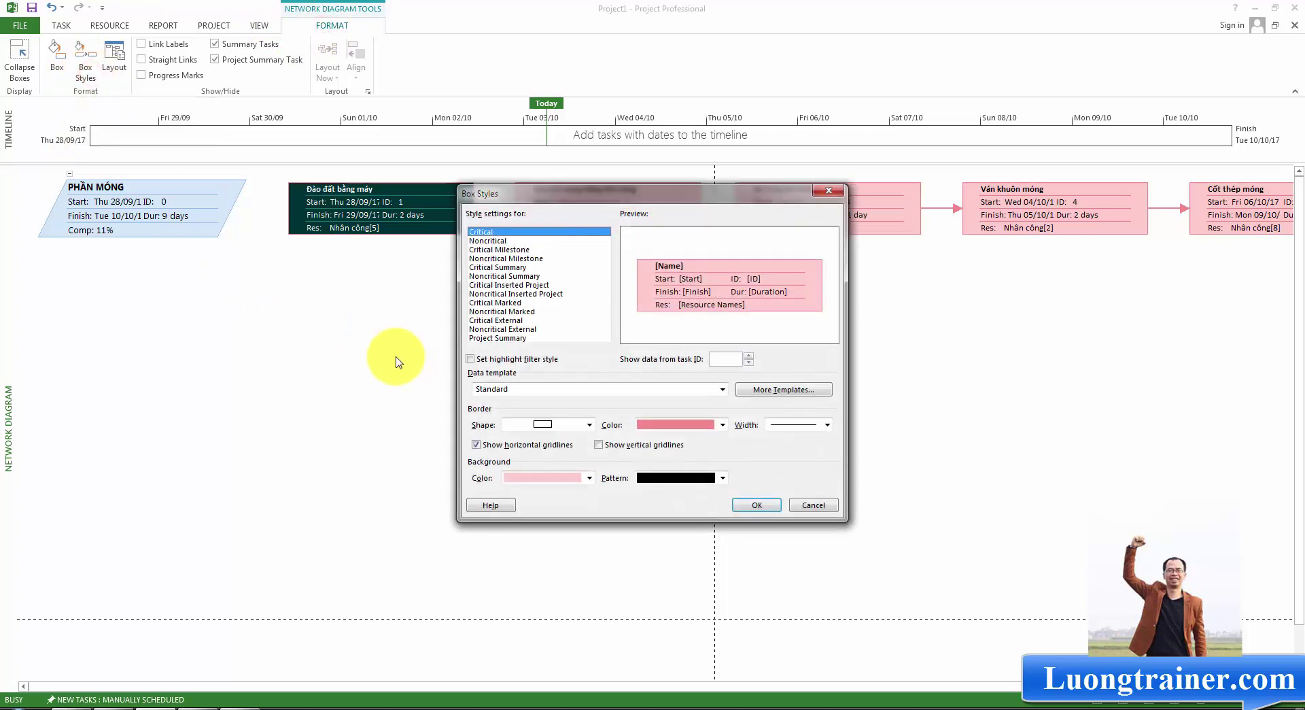
left_click(785, 395)
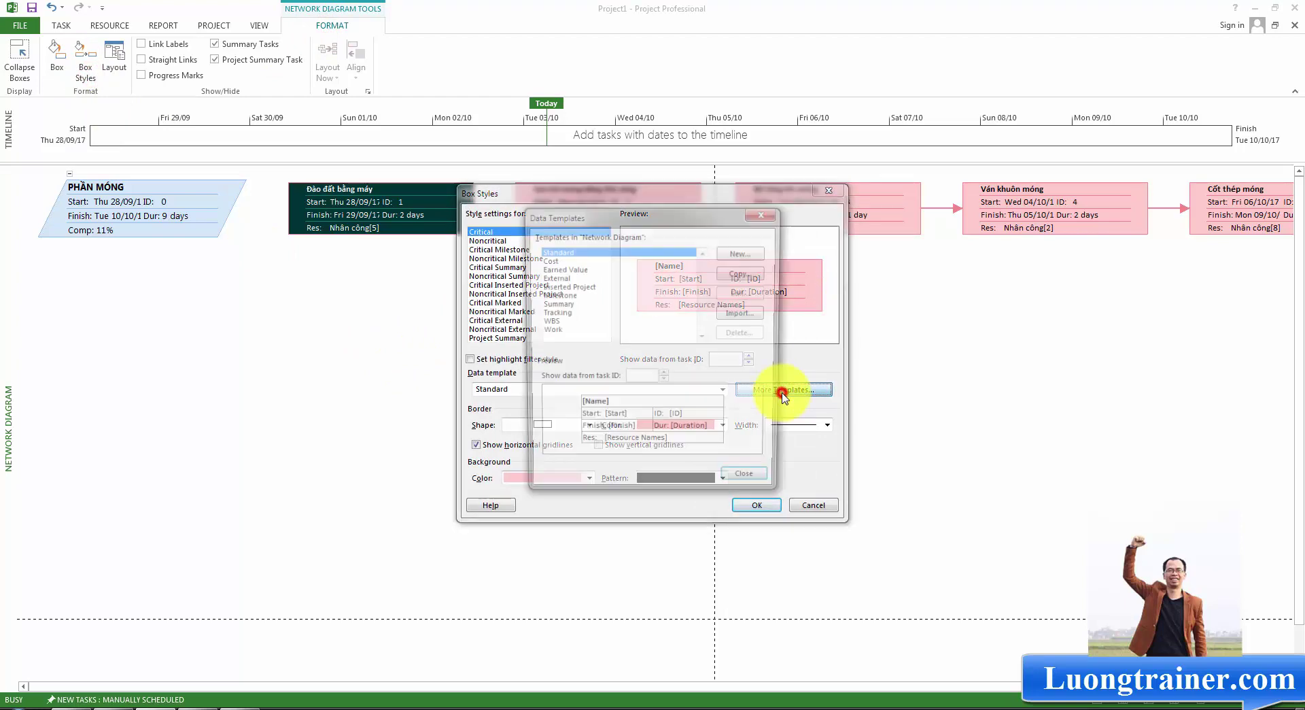
left_click(738, 255)
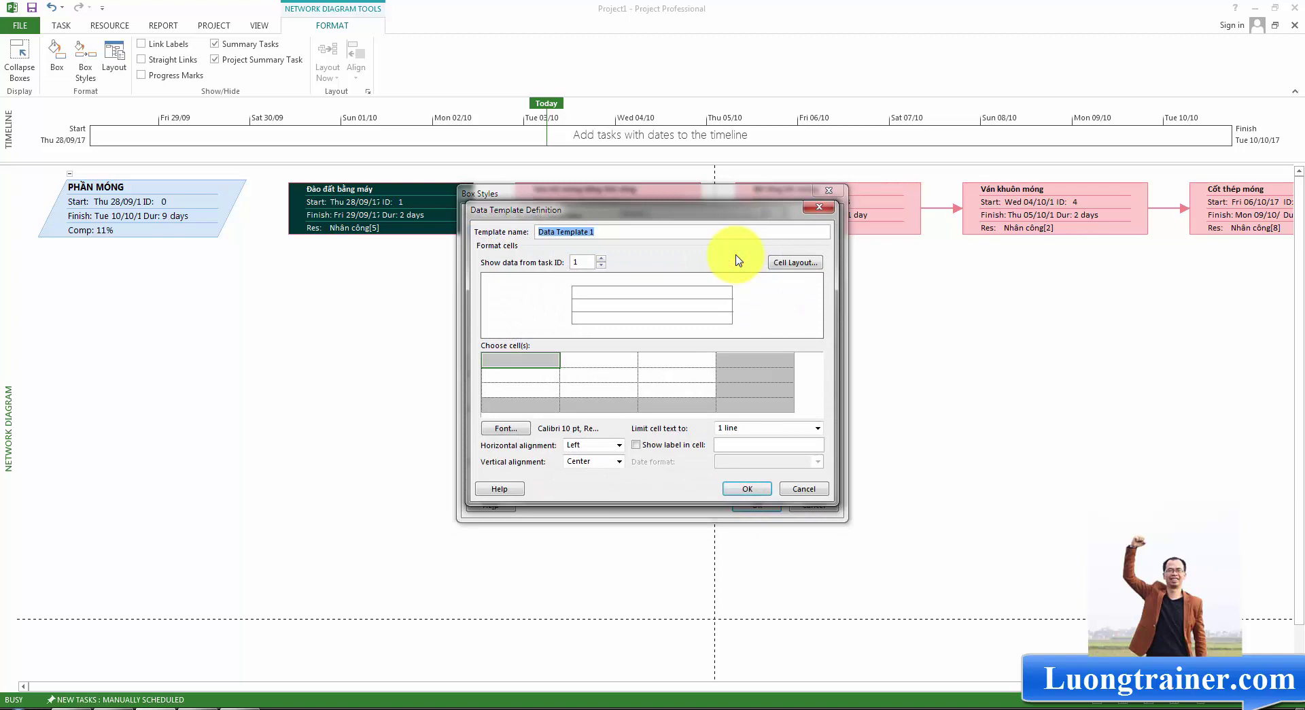
left_click(819, 206)
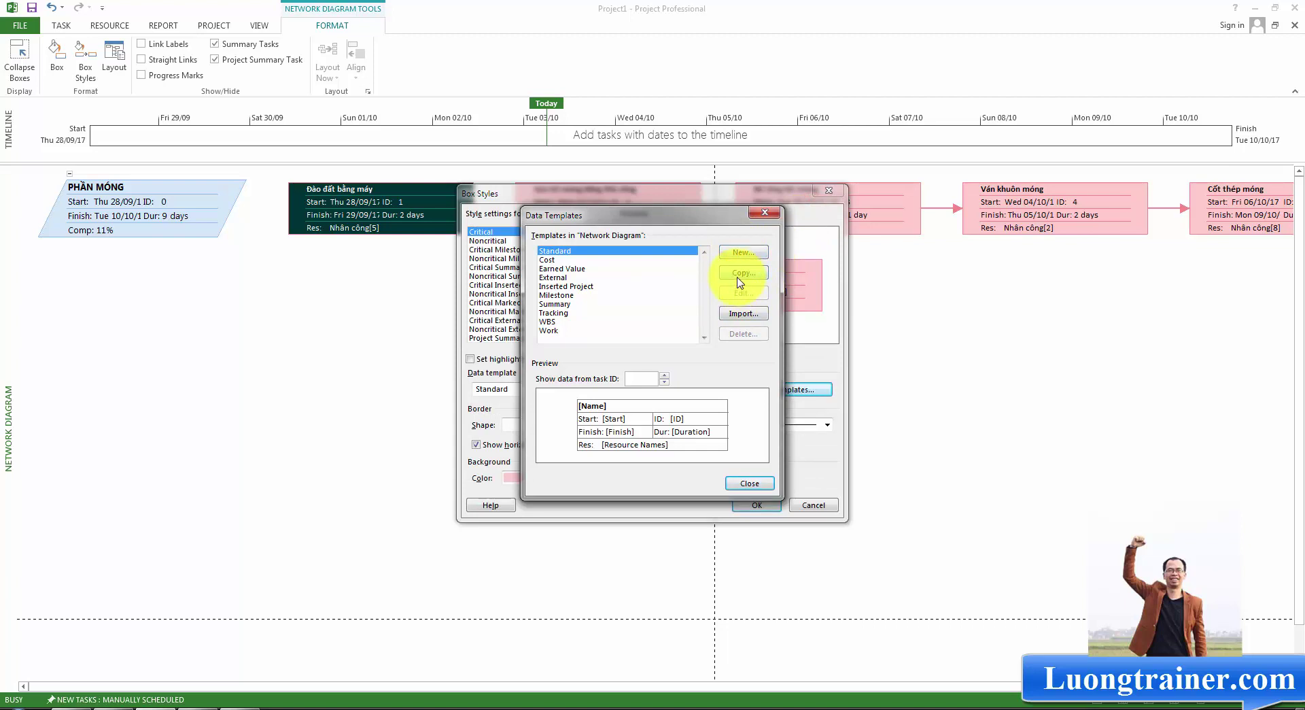
Step: Examine the previews of the Earned Value, External, Inserted Project, Summary, WBS, Work and Standard data templates
left_click(553, 266)
left_click(553, 286)
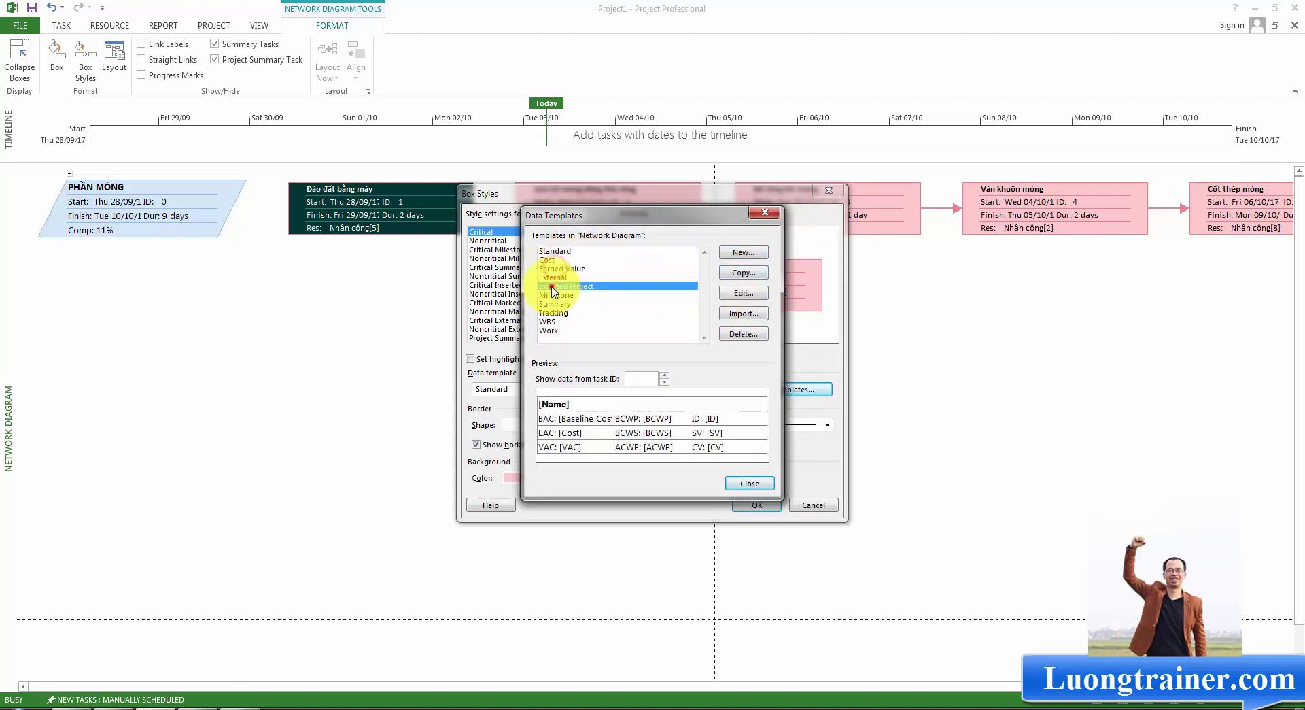
left_click(552, 303)
left_click(548, 322)
left_click(554, 250)
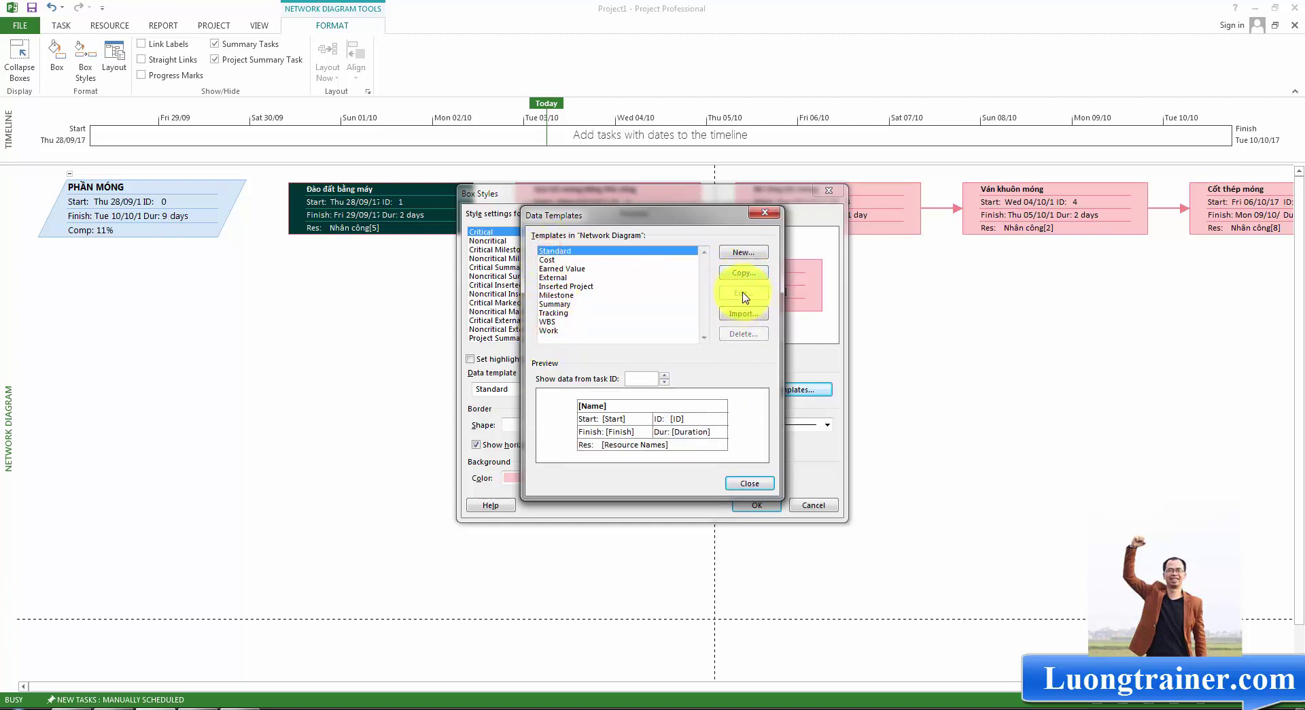
left_click(551, 277)
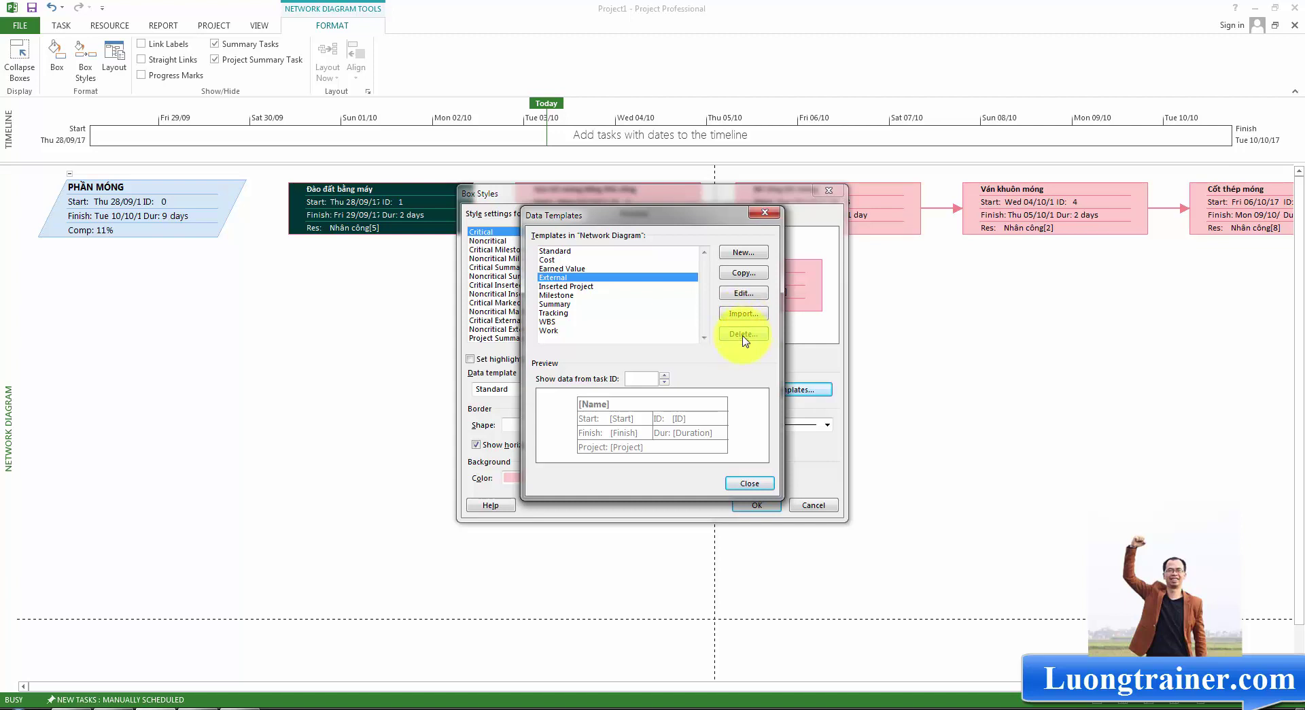
left_click(554, 285)
left_click(562, 330)
left_click(557, 251)
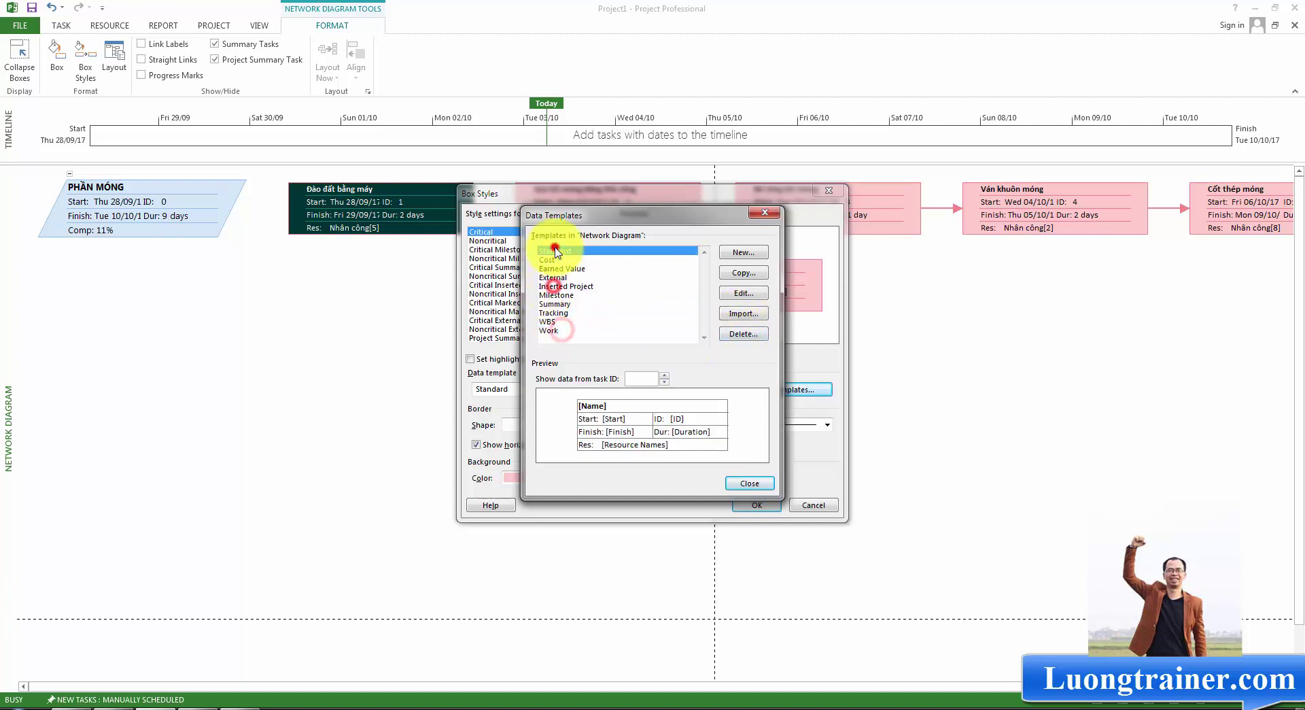
Step: Examine the previews of the Inserted Project, Work, Milestone, External and Cost data templates
left_click(554, 286)
left_click(555, 330)
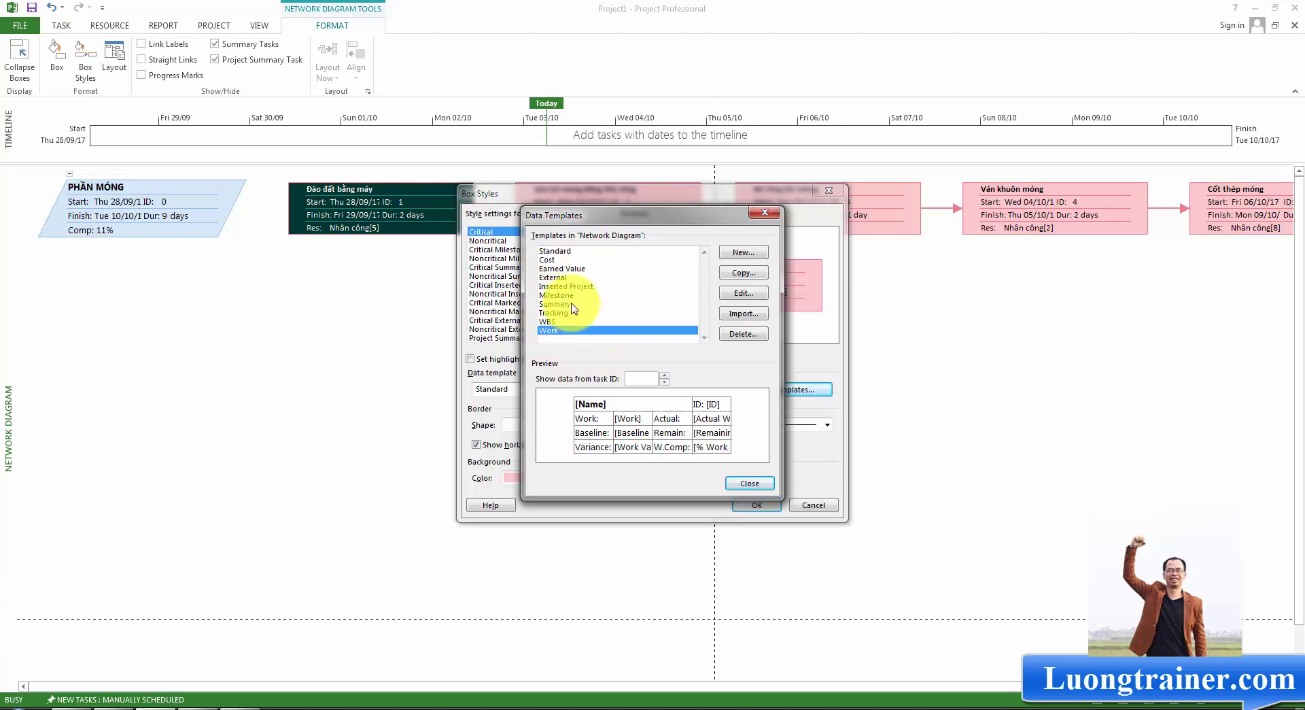
left_click(554, 295)
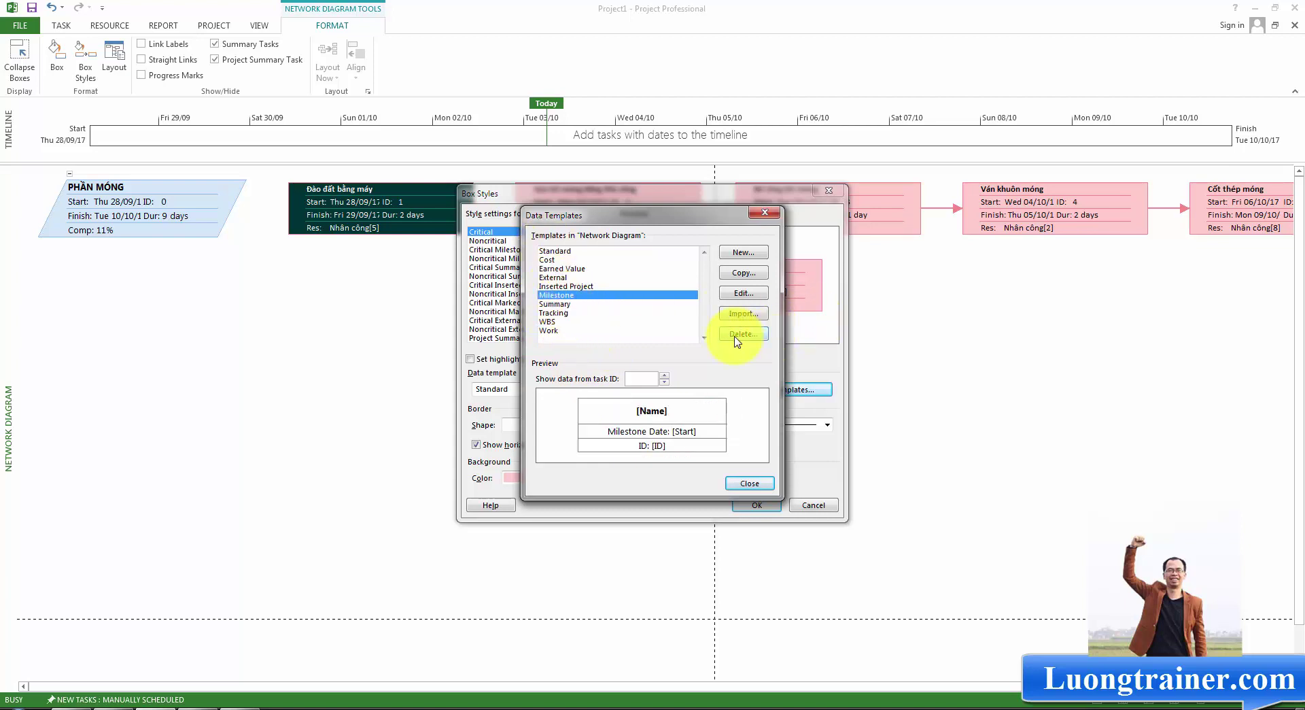
left_click(553, 277)
left_click(548, 260)
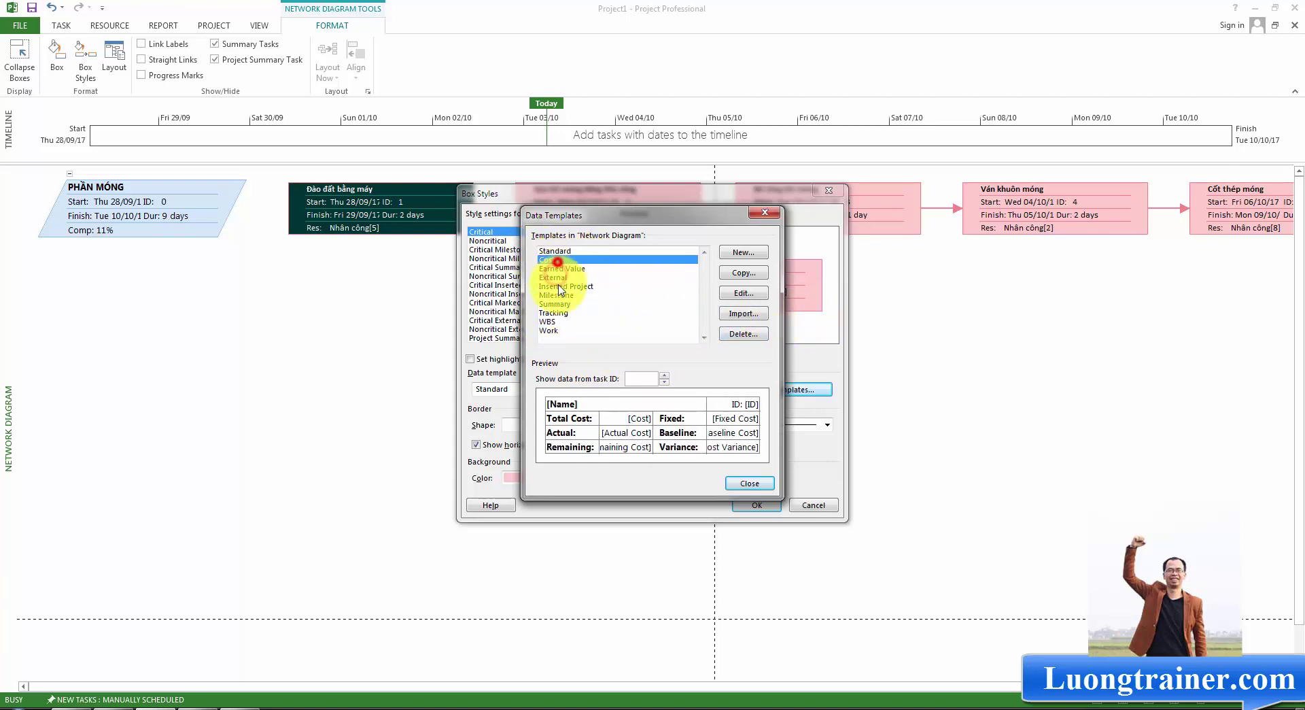
left_click(555, 286)
Step: Create a new data template named "Lương Trainer" with its preview data taken from task ID 1
left_click(743, 251)
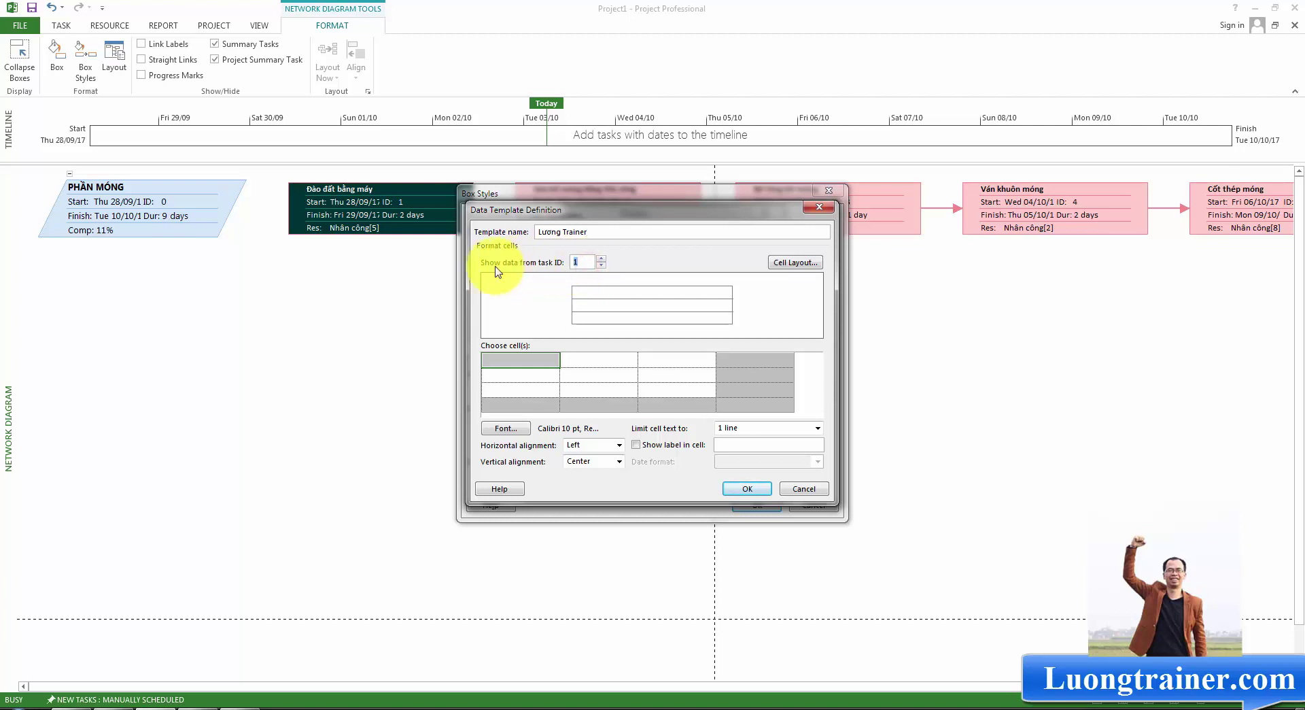
left_click(579, 263)
left_click(581, 263)
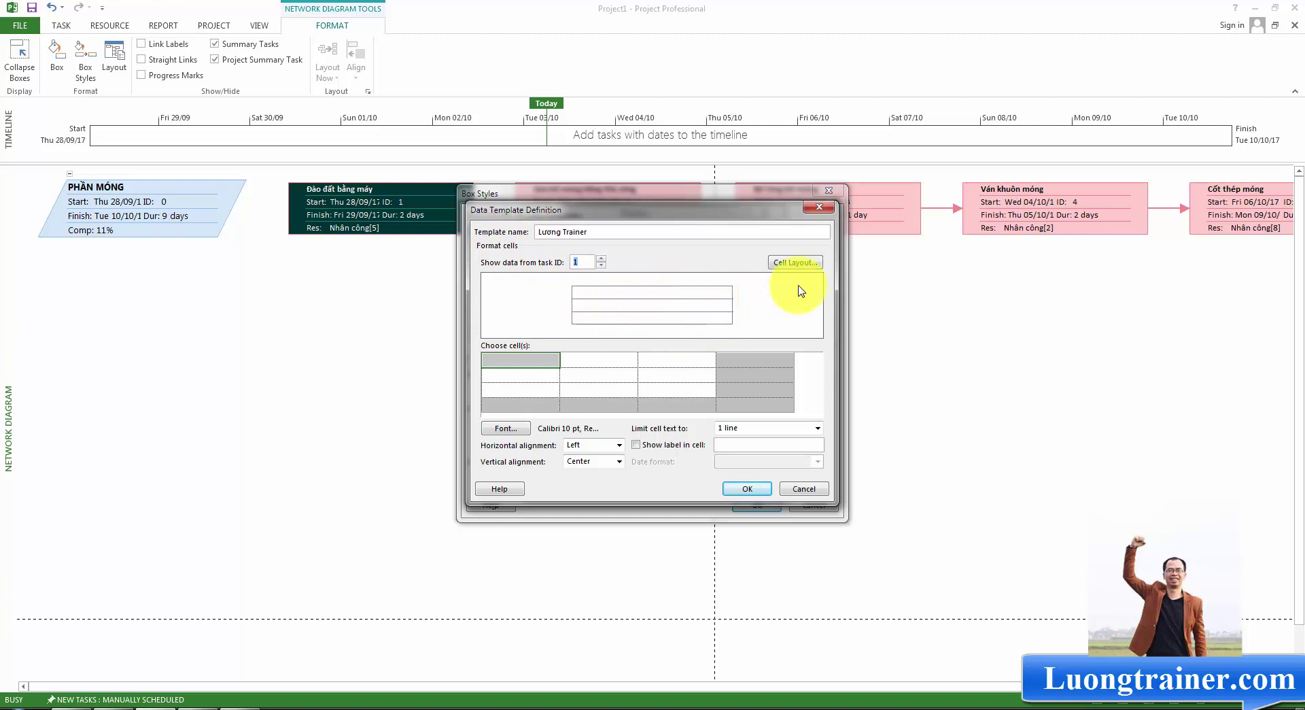
Step: Assign % Complete and Actual Cost to the first and second rows of the template's first column
left_click(514, 359)
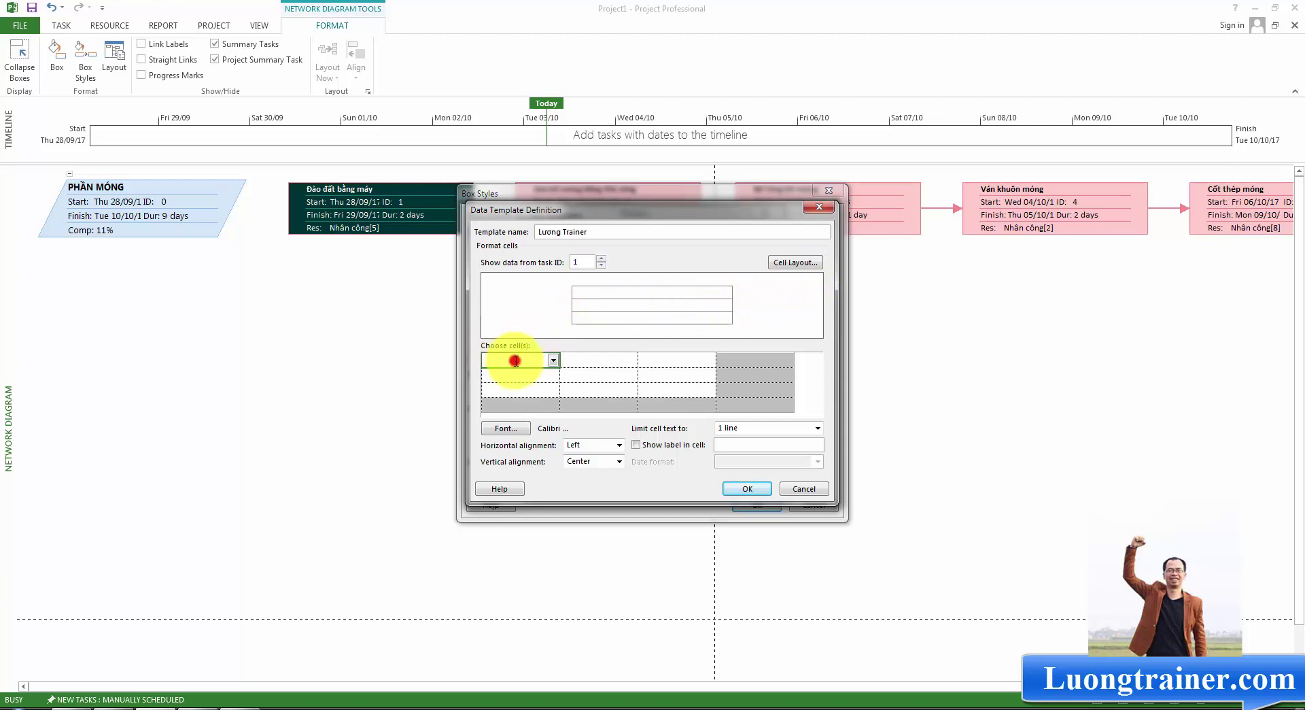
left_click(550, 361)
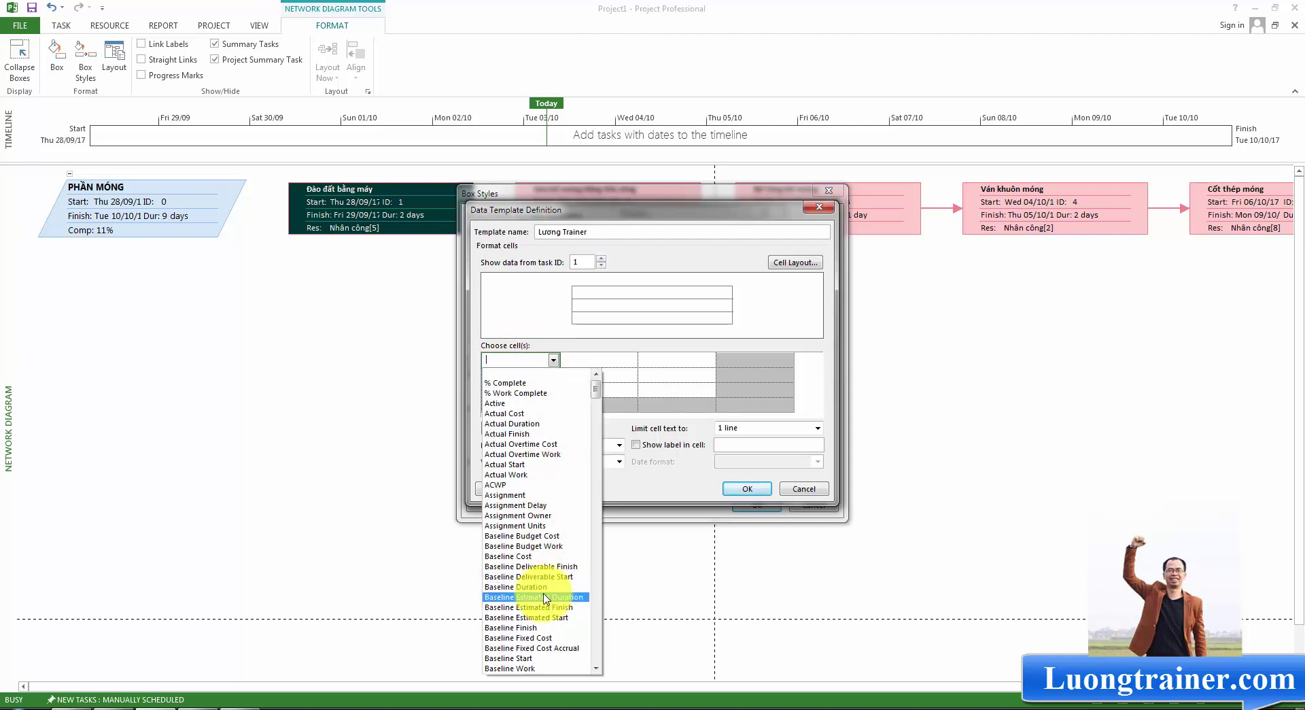
scroll(537, 503, "down", 13)
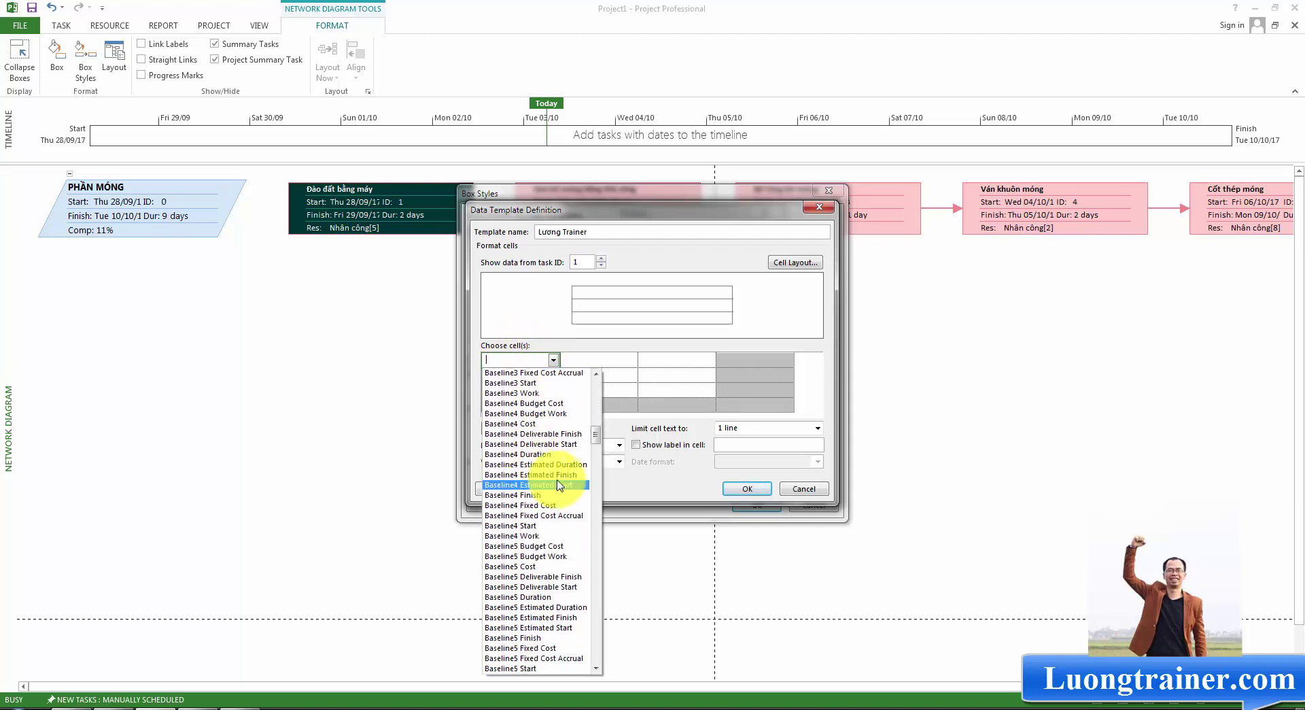
left_click_drag(596, 439, 593, 386)
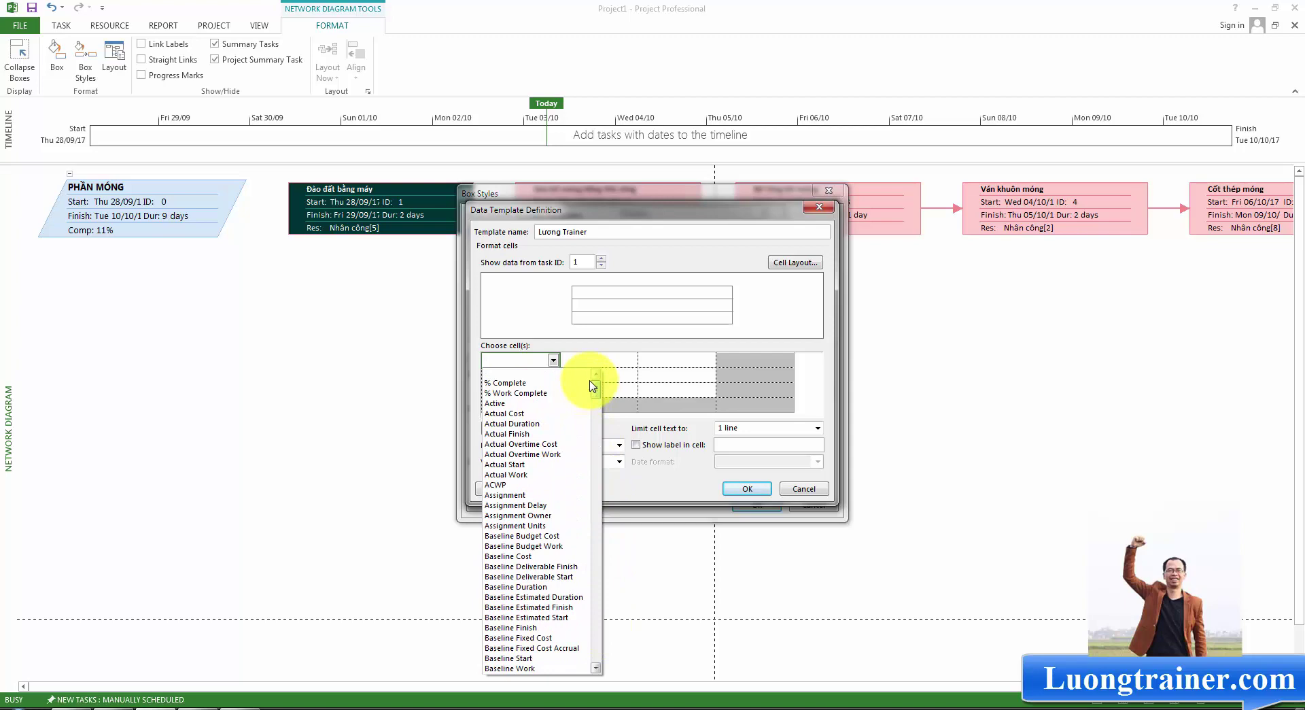
left_click(518, 383)
left_click(531, 376)
left_click(554, 375)
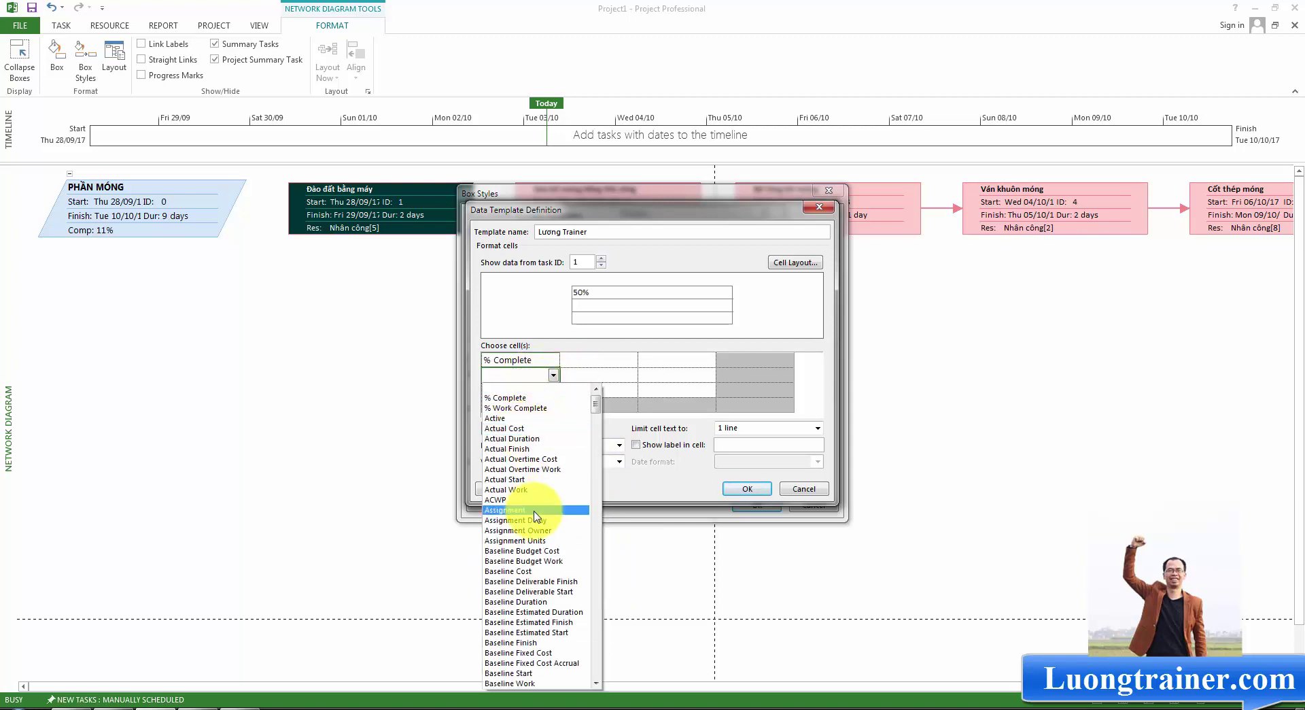
left_click(529, 429)
Step: Assign the Duration field to the third row of the template's first column
left_click(544, 390)
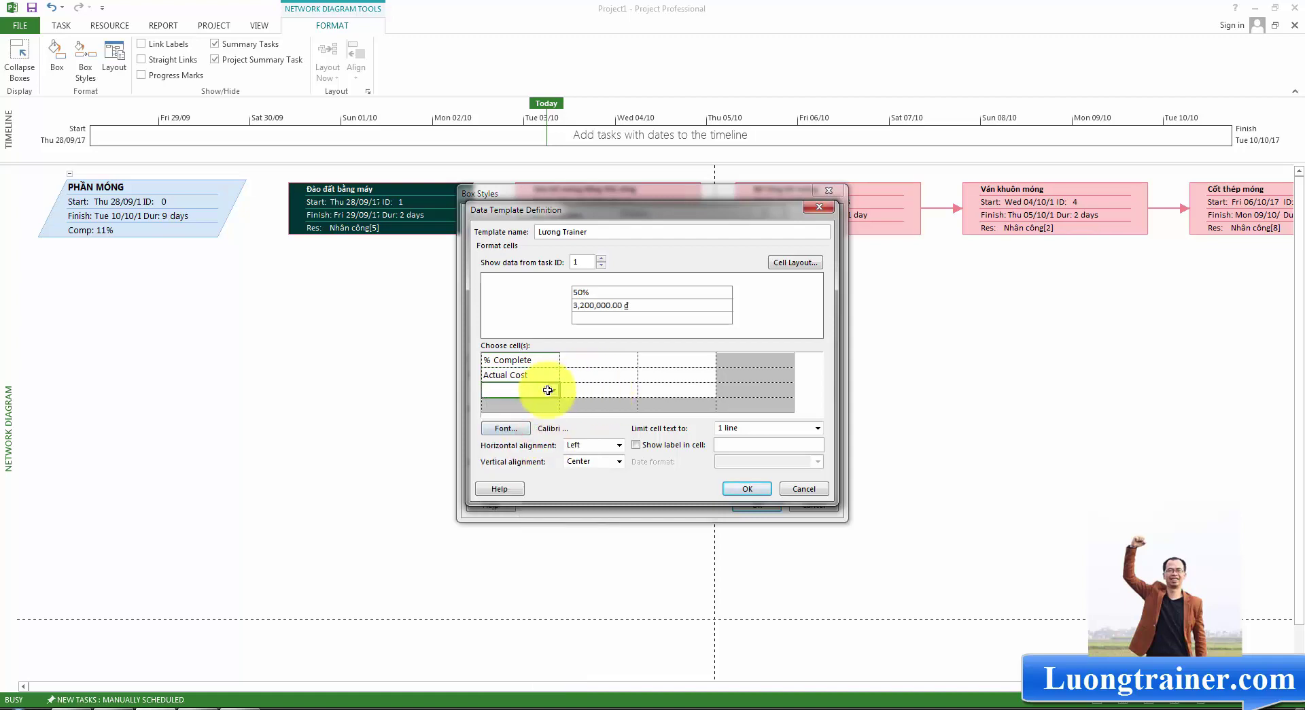
left_click(554, 390)
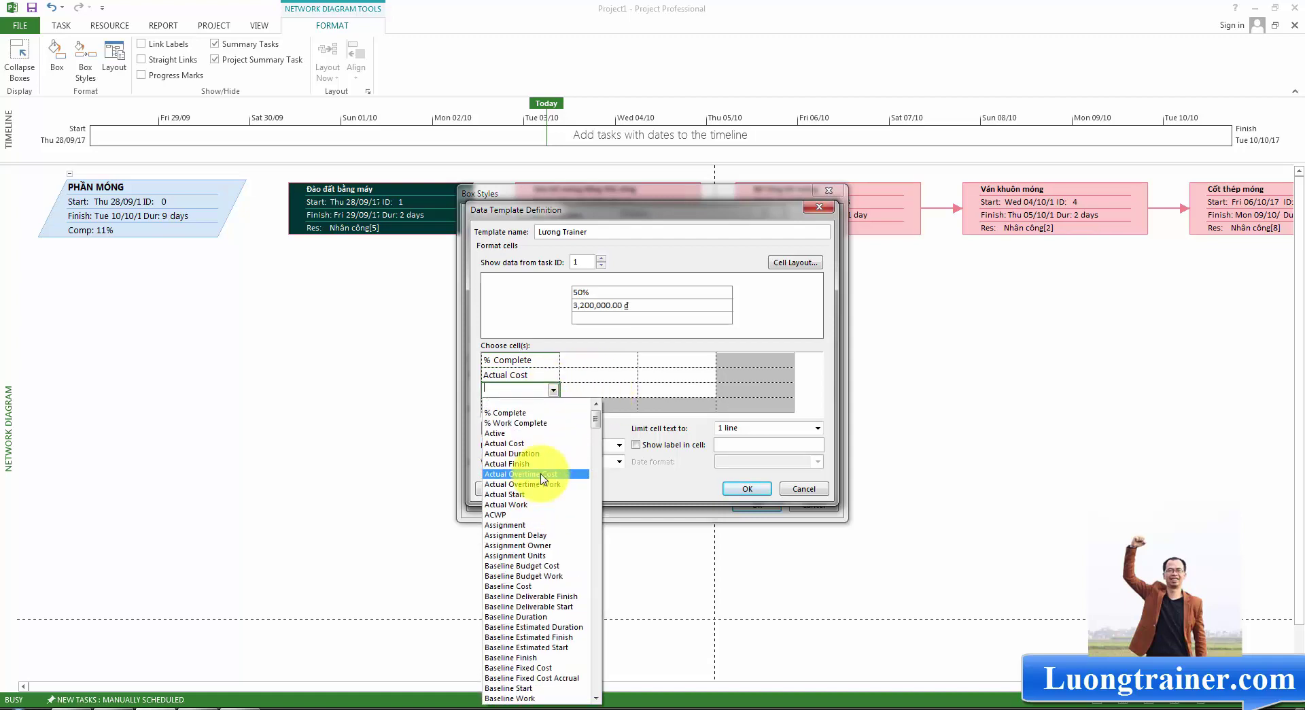
type("Co")
type("o")
type("Cos")
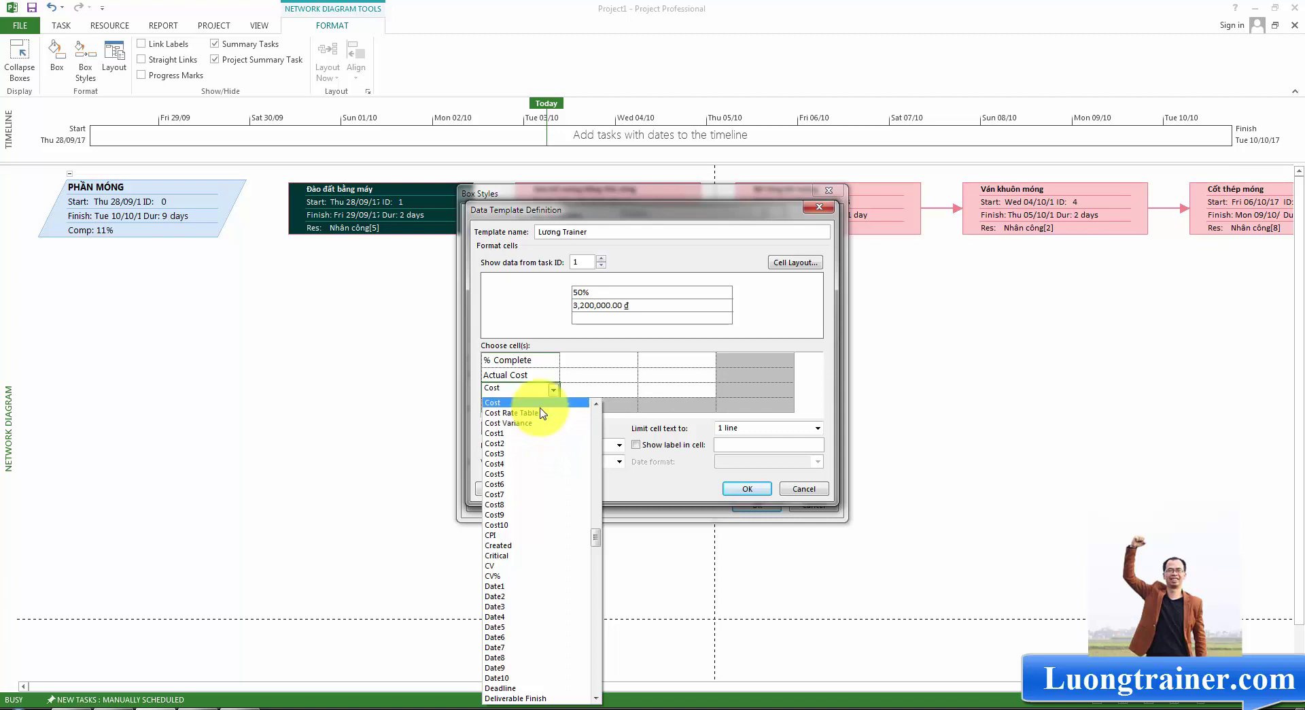
scroll(542, 517, "down", 3)
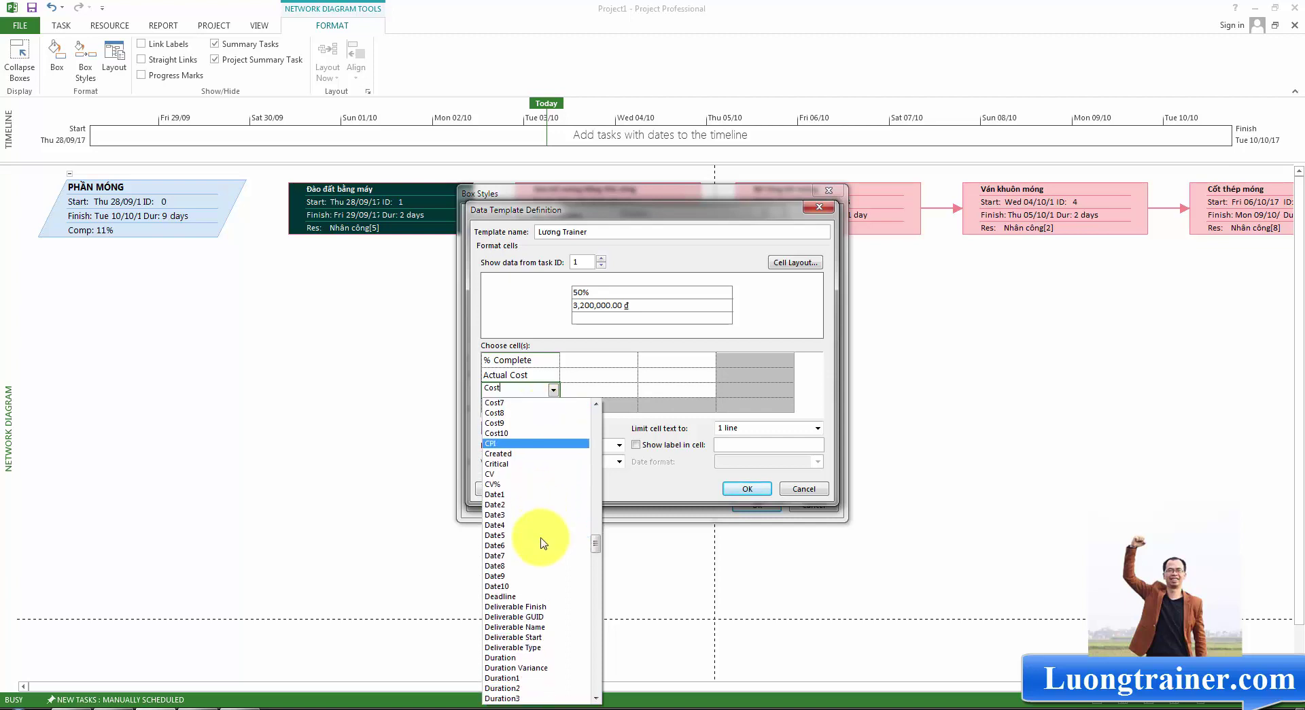
left_click(507, 626)
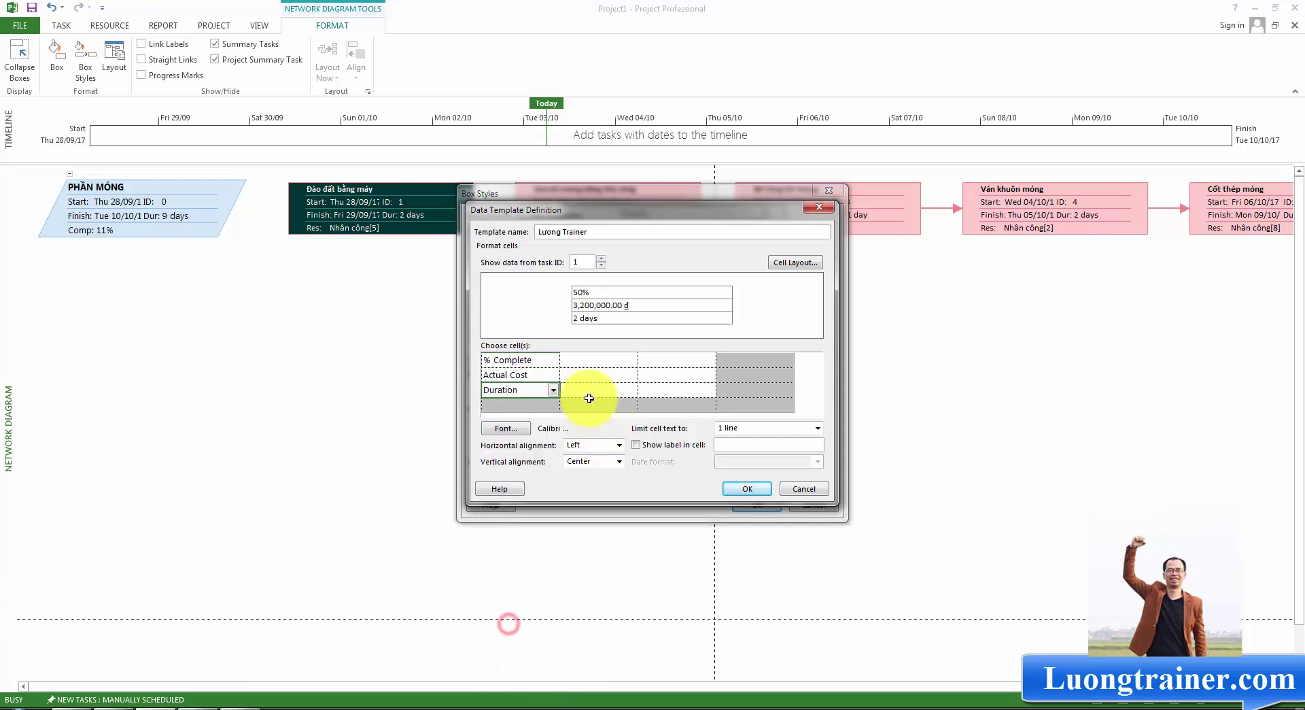
Step: Assign the Start field to the first row of the template's second column
left_click(588, 365)
left_click(631, 360)
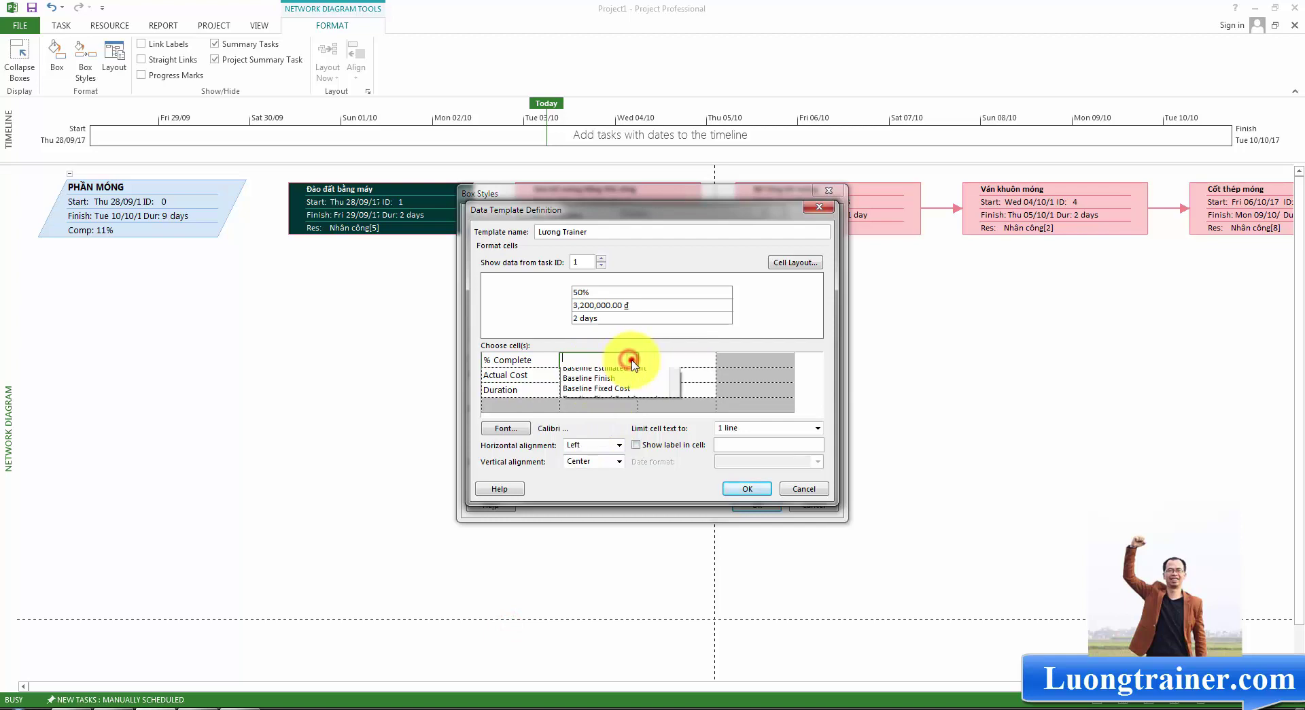
scroll(616, 500, "down", 2)
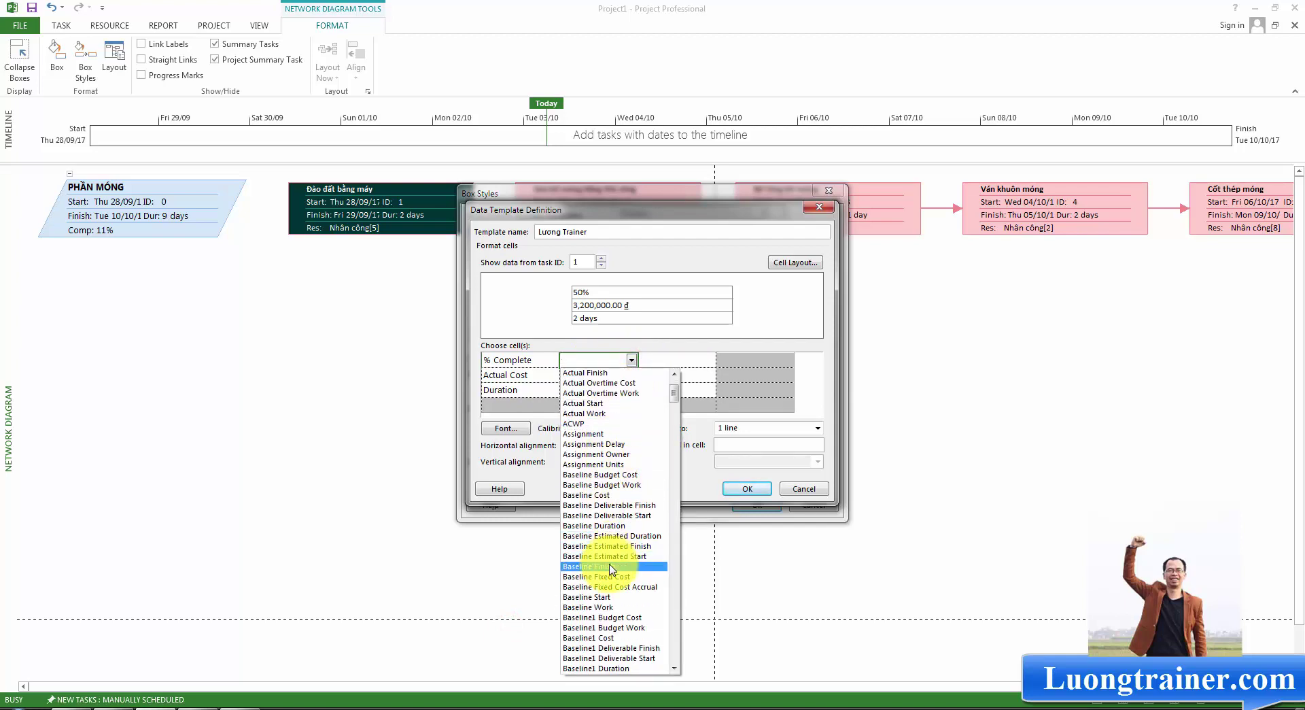
type("s")
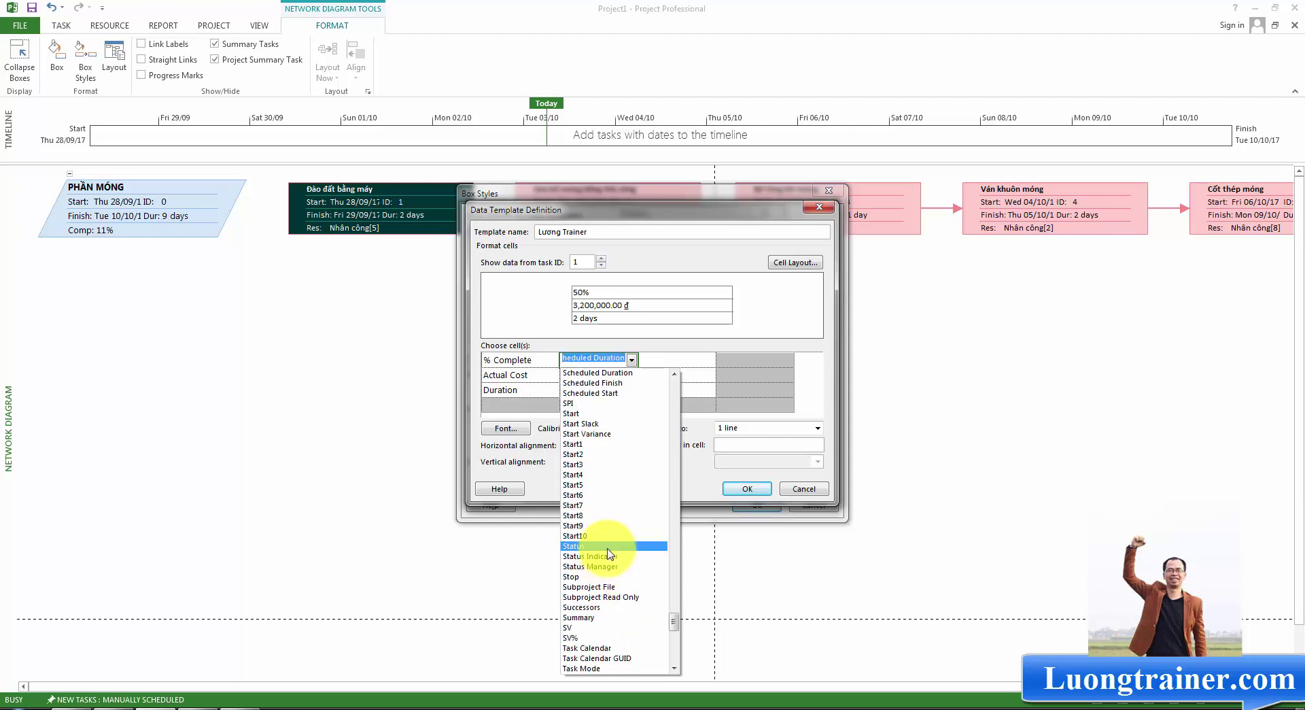
key("BackSpace")
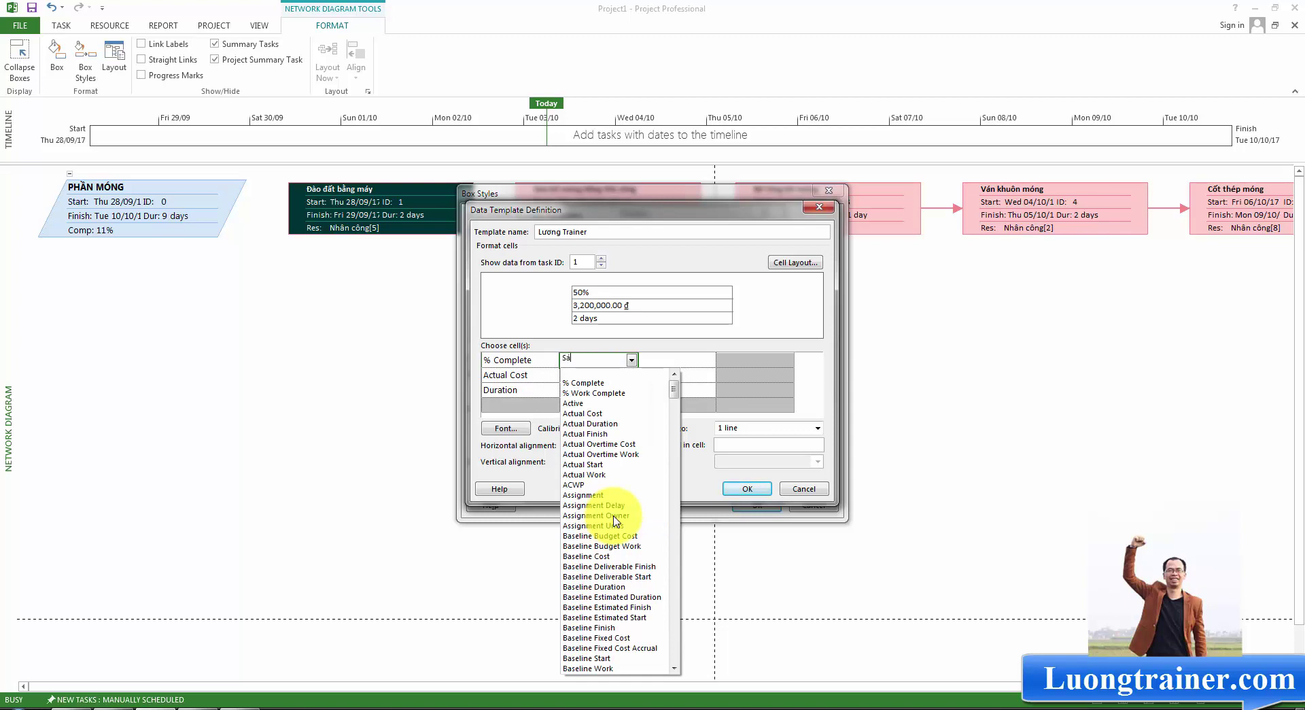
type("Sả")
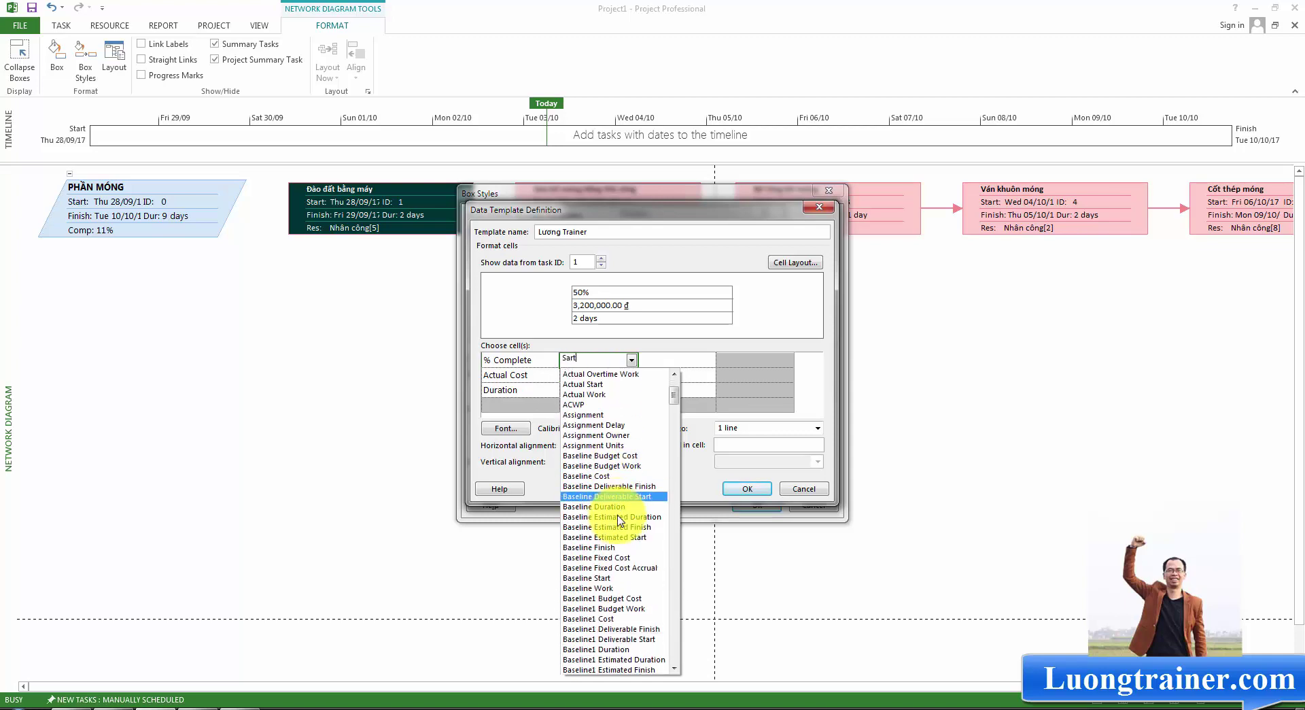
scroll(614, 459, "down", 6)
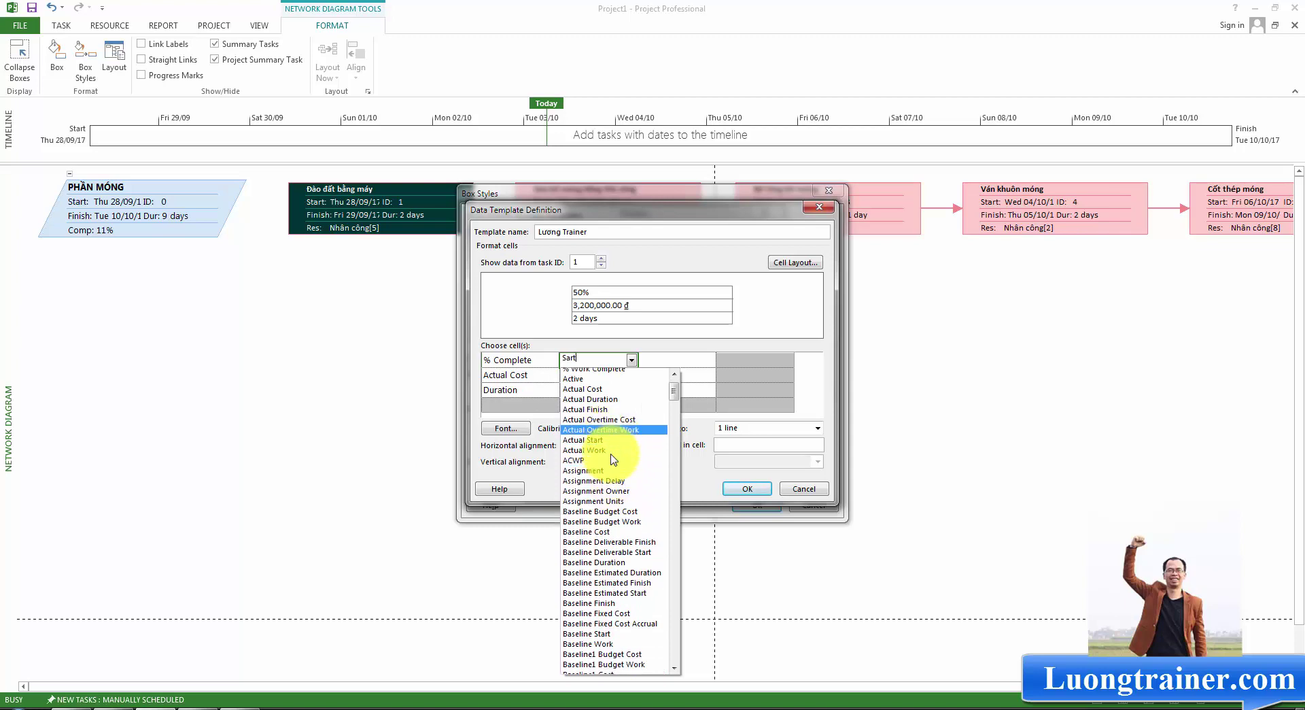
scroll(614, 459, "down", 10)
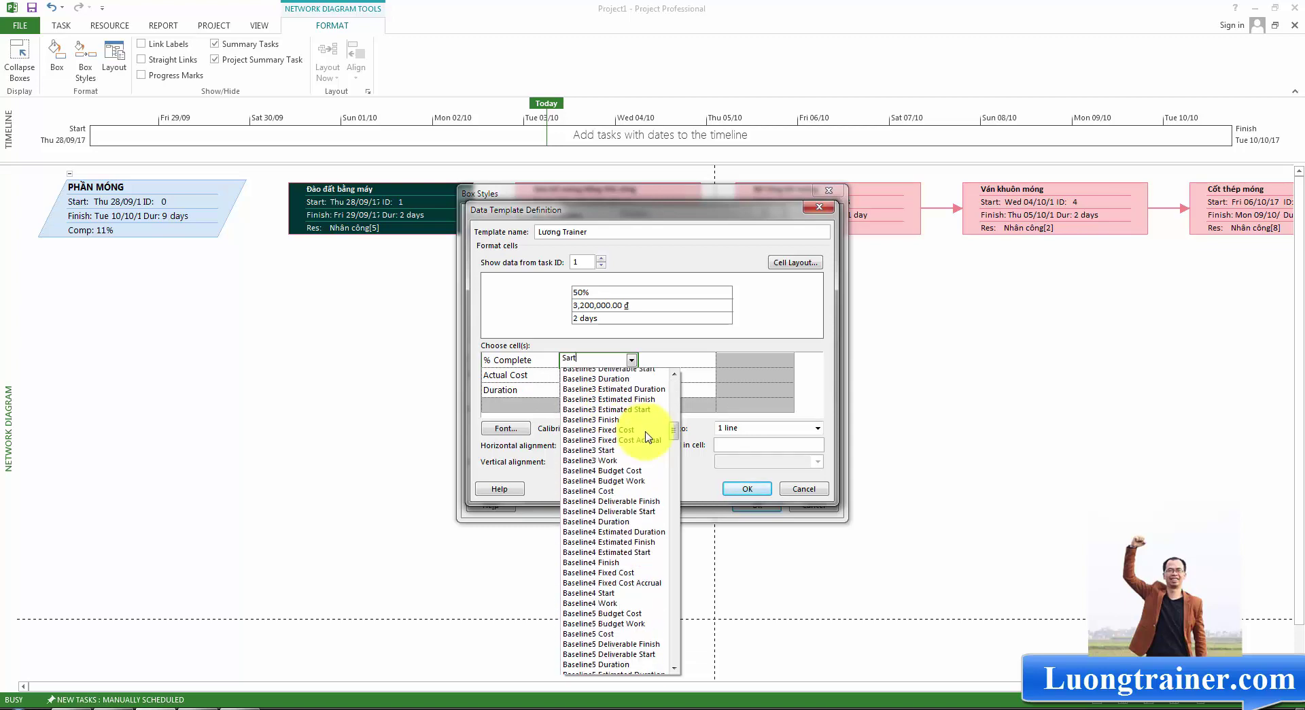
left_click_drag(673, 433, 665, 612)
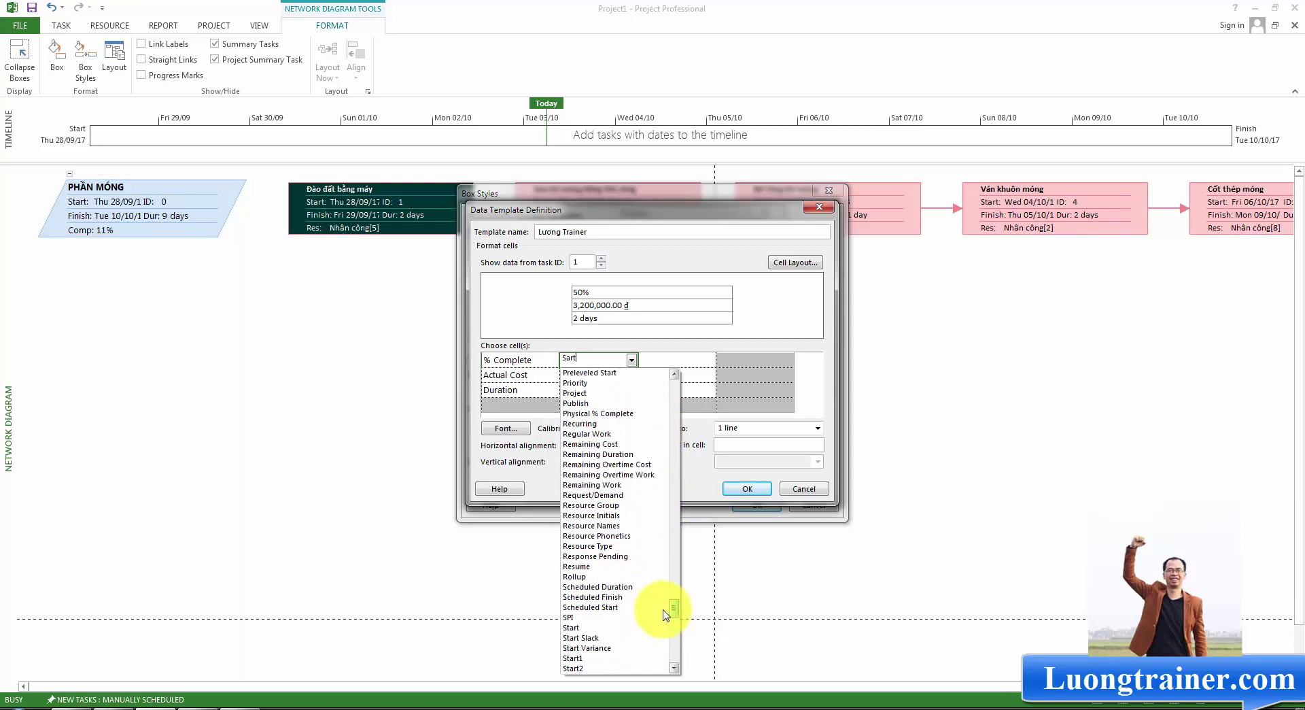
left_click(569, 622)
Step: Fill the second column's second and third rows with the Finish and Request/Demand fields
left_click(626, 378)
type("Finish")
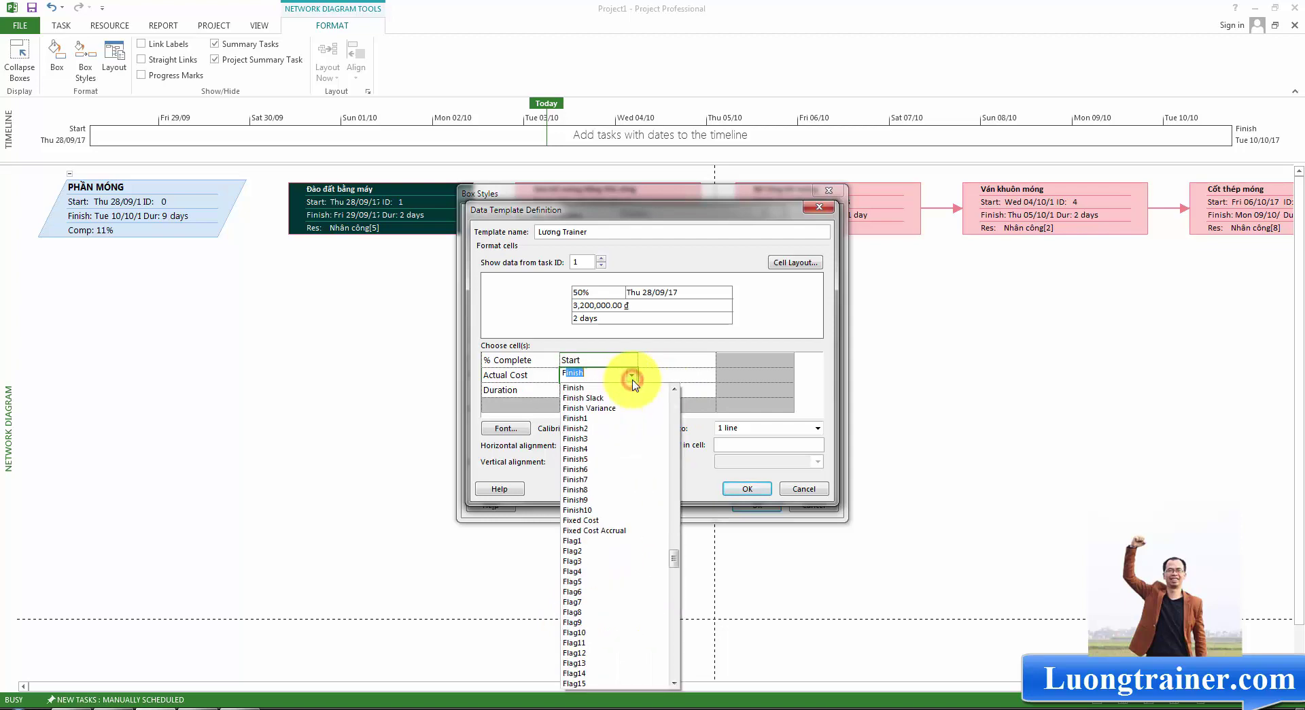
left_click(583, 388)
left_click(596, 392)
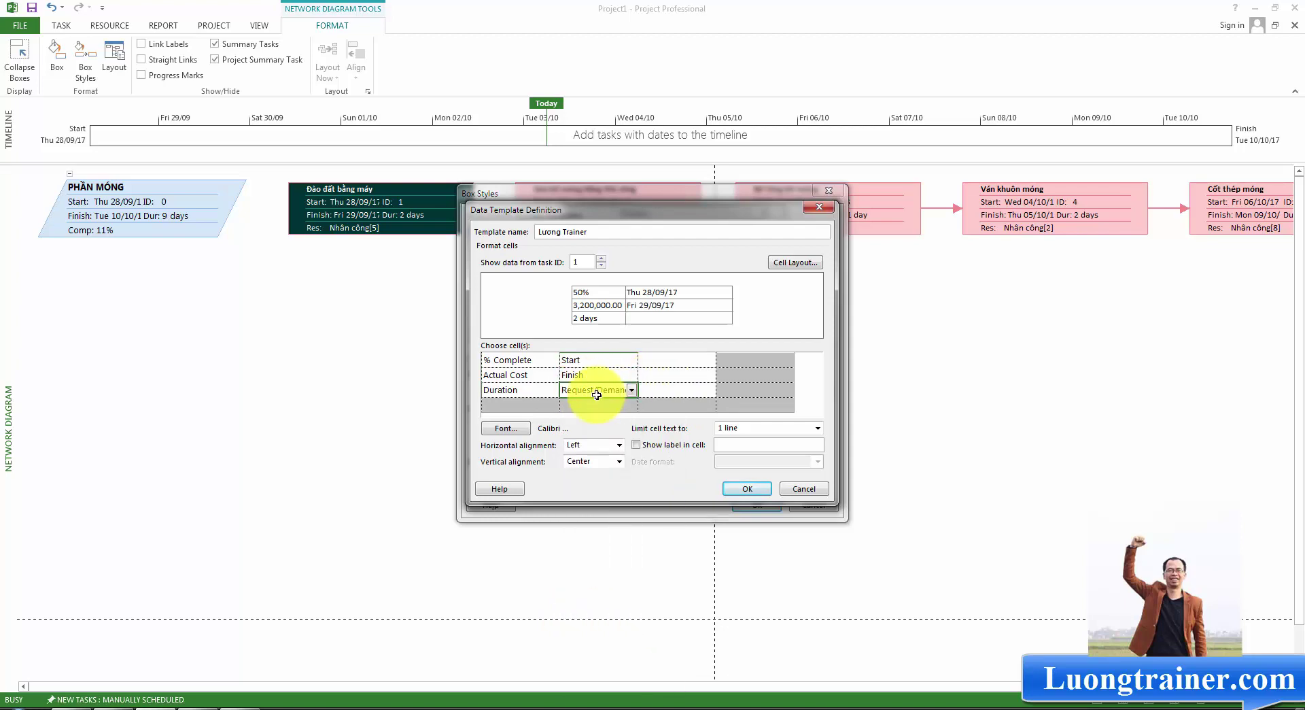
Step: Assign ID and Actual Cost to the first and second rows of the template's third column
left_click(682, 359)
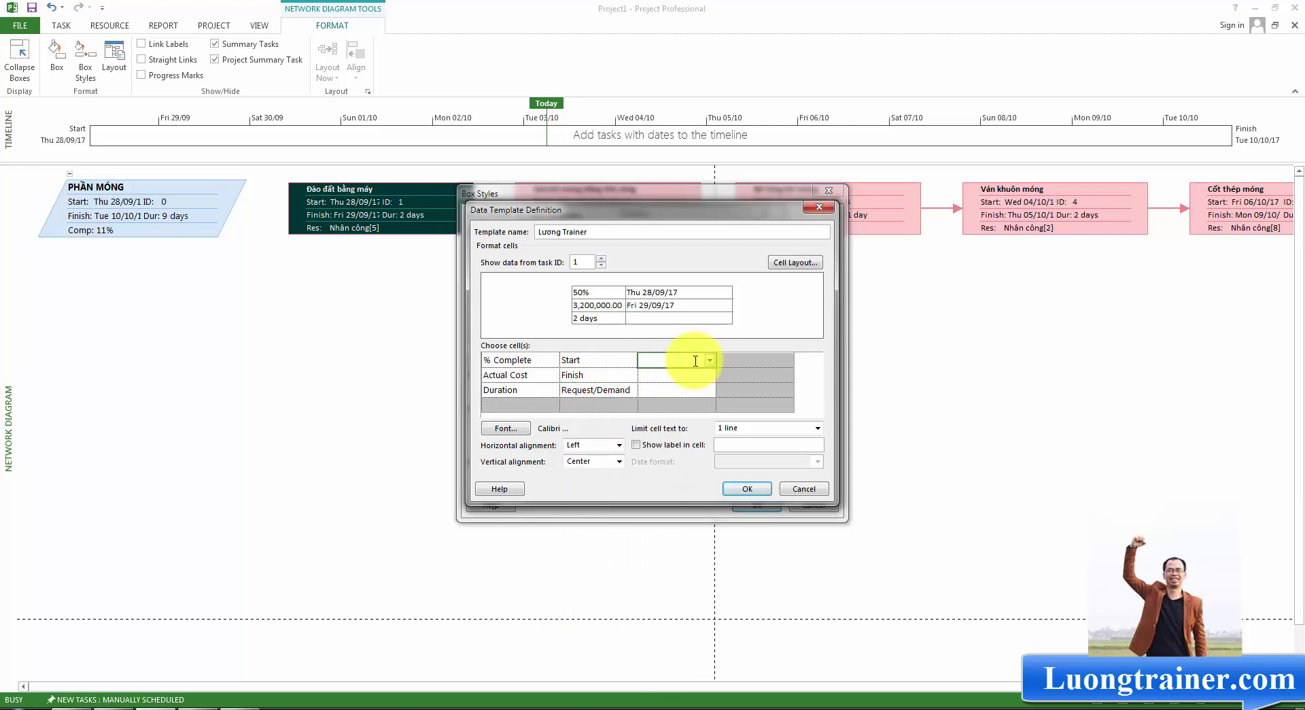
left_click(709, 360)
type("ID")
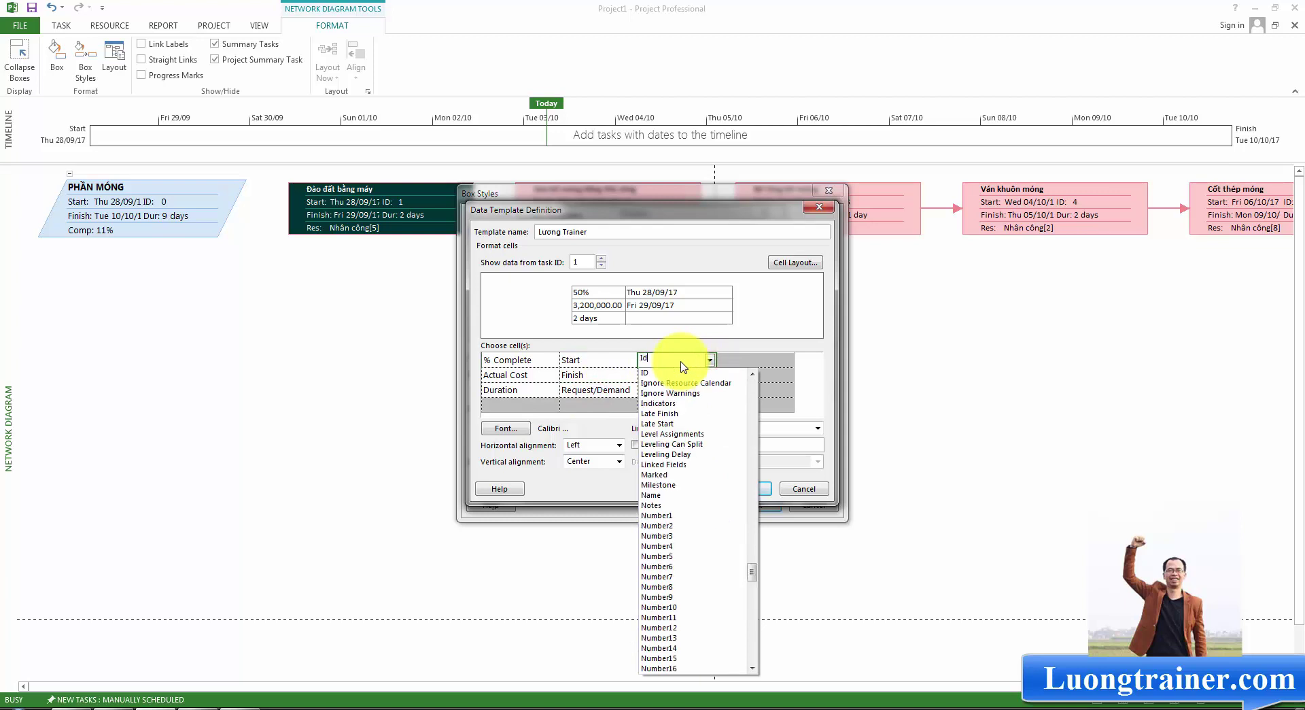
key("Return")
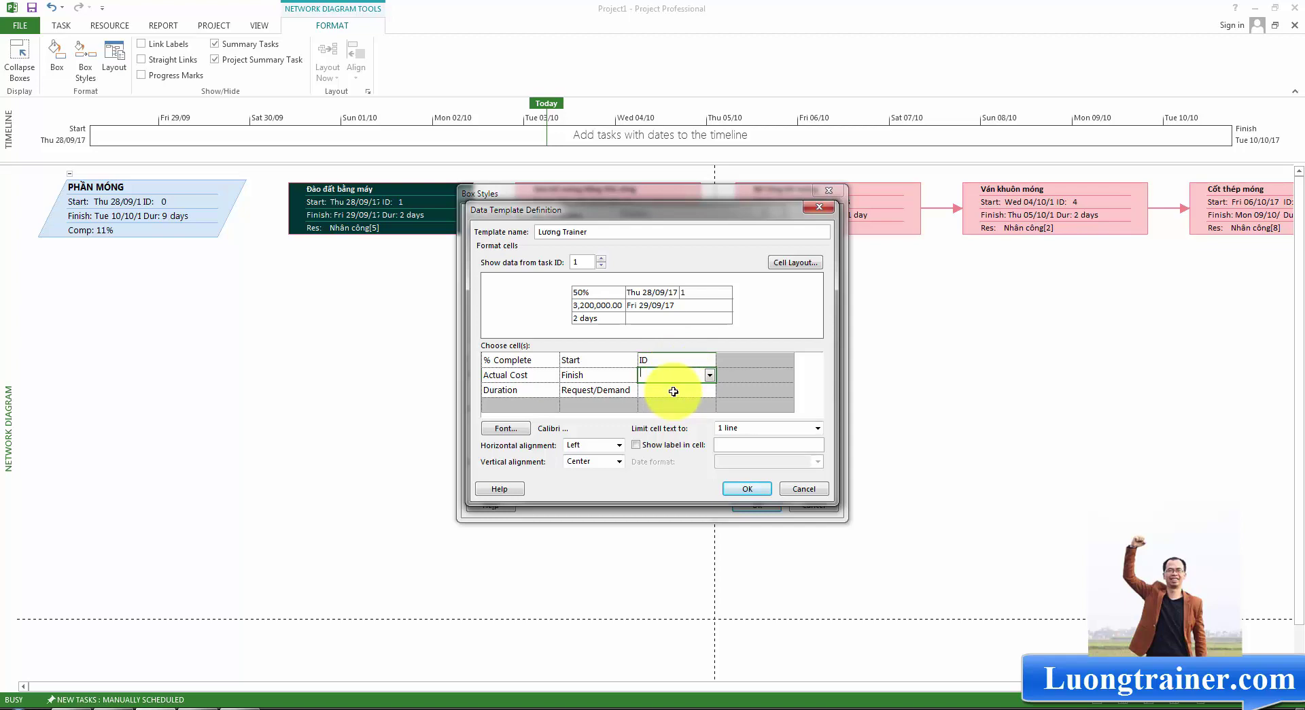
left_click(709, 375)
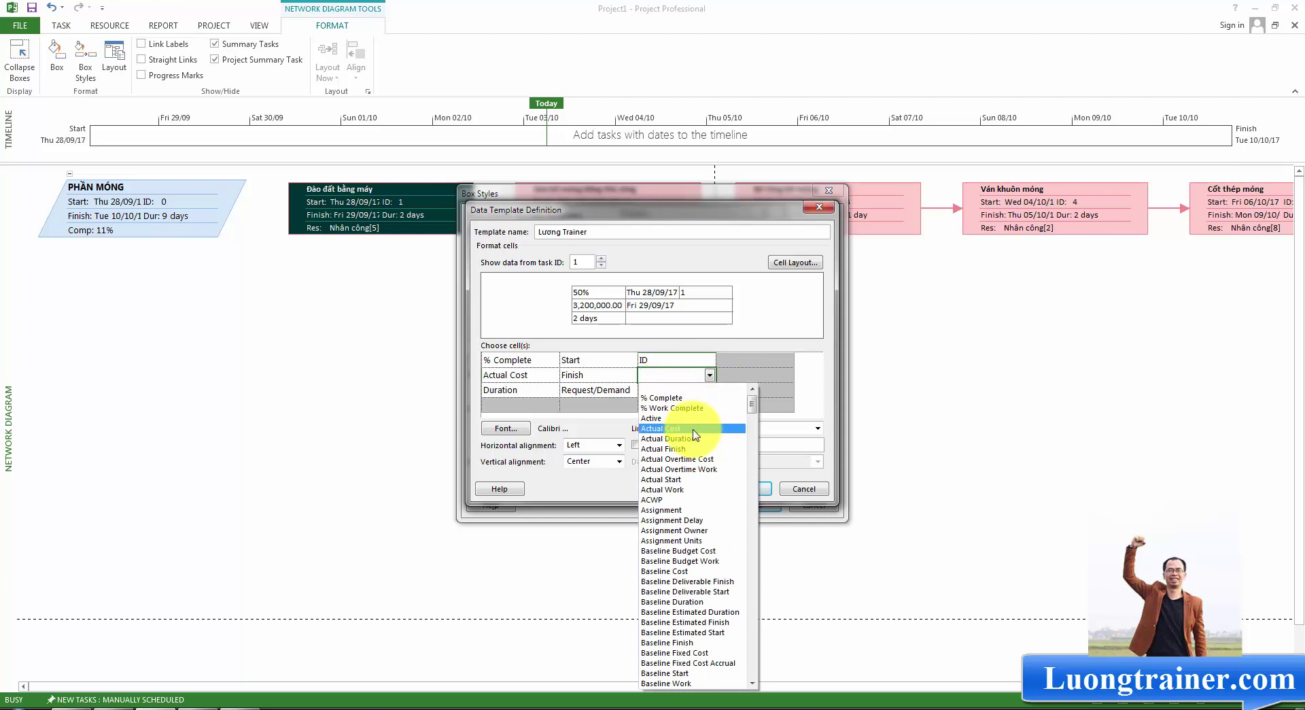
left_click(692, 429)
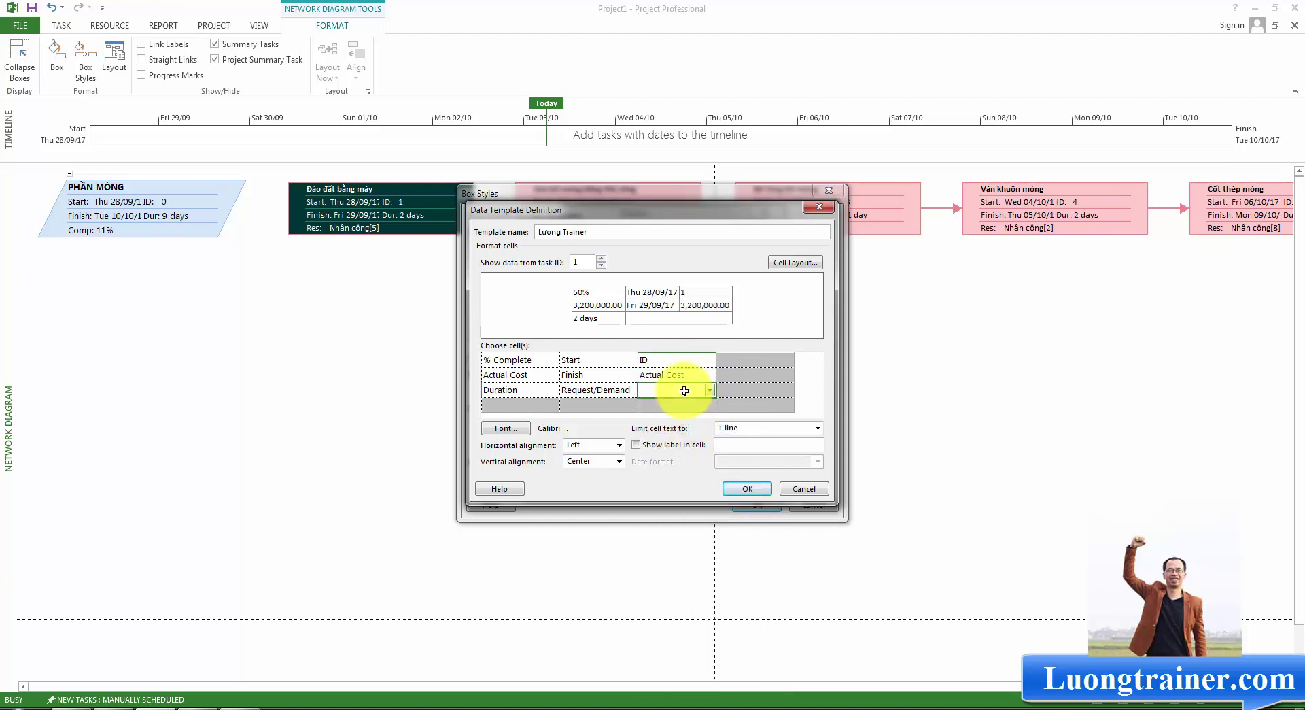
Step: Set the Request/Demand cell's font to Times New Roman, Regular, size 10
left_click(642, 391)
left_click(590, 390)
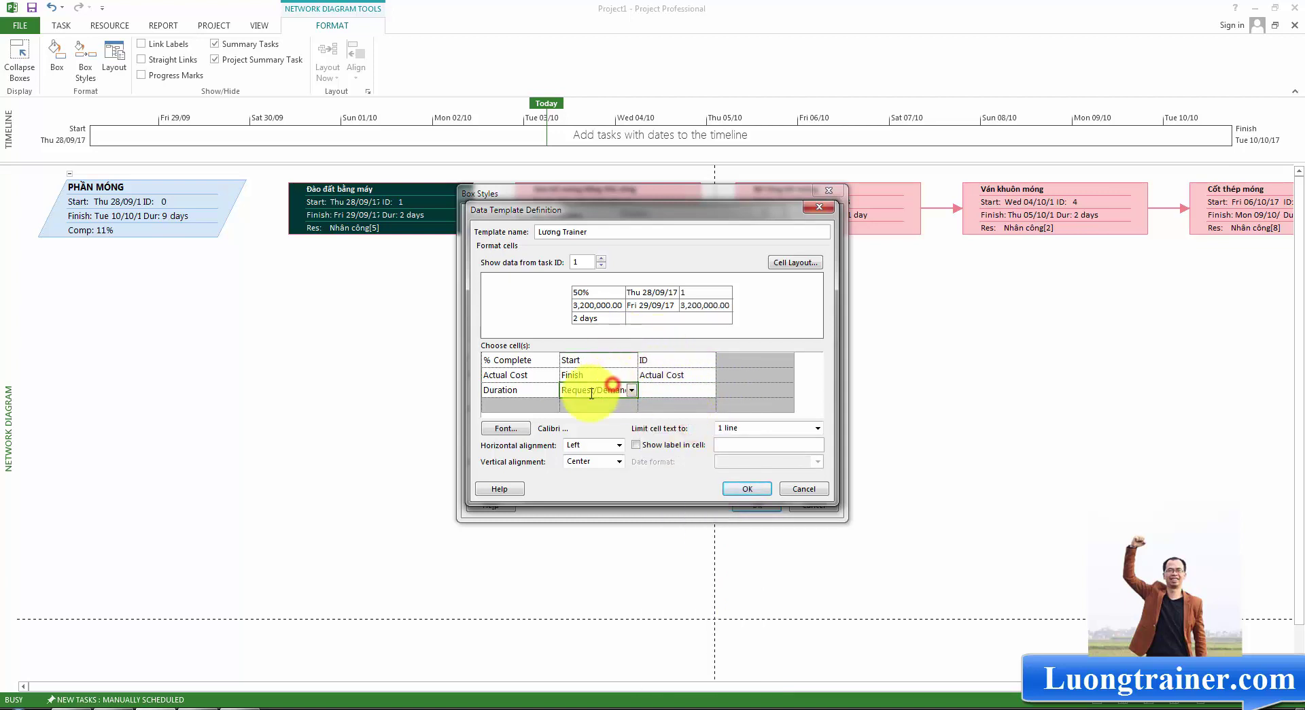
left_click(516, 430)
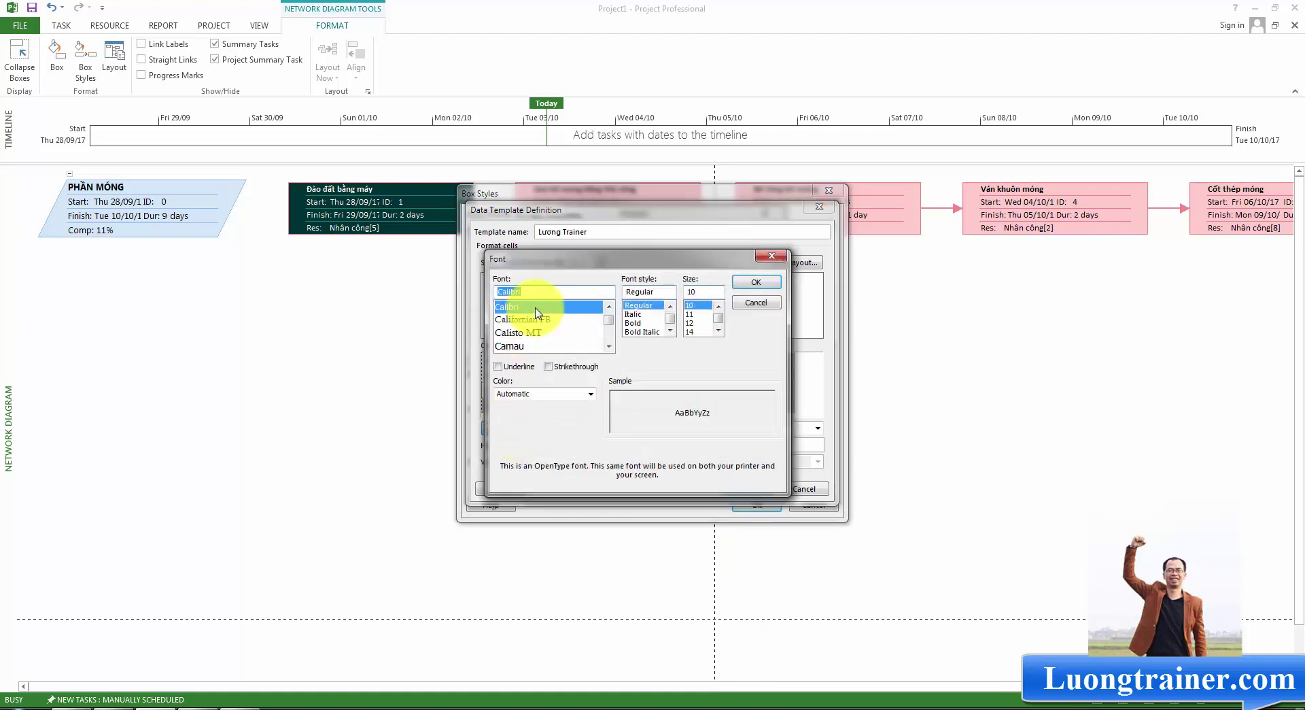
type("time")
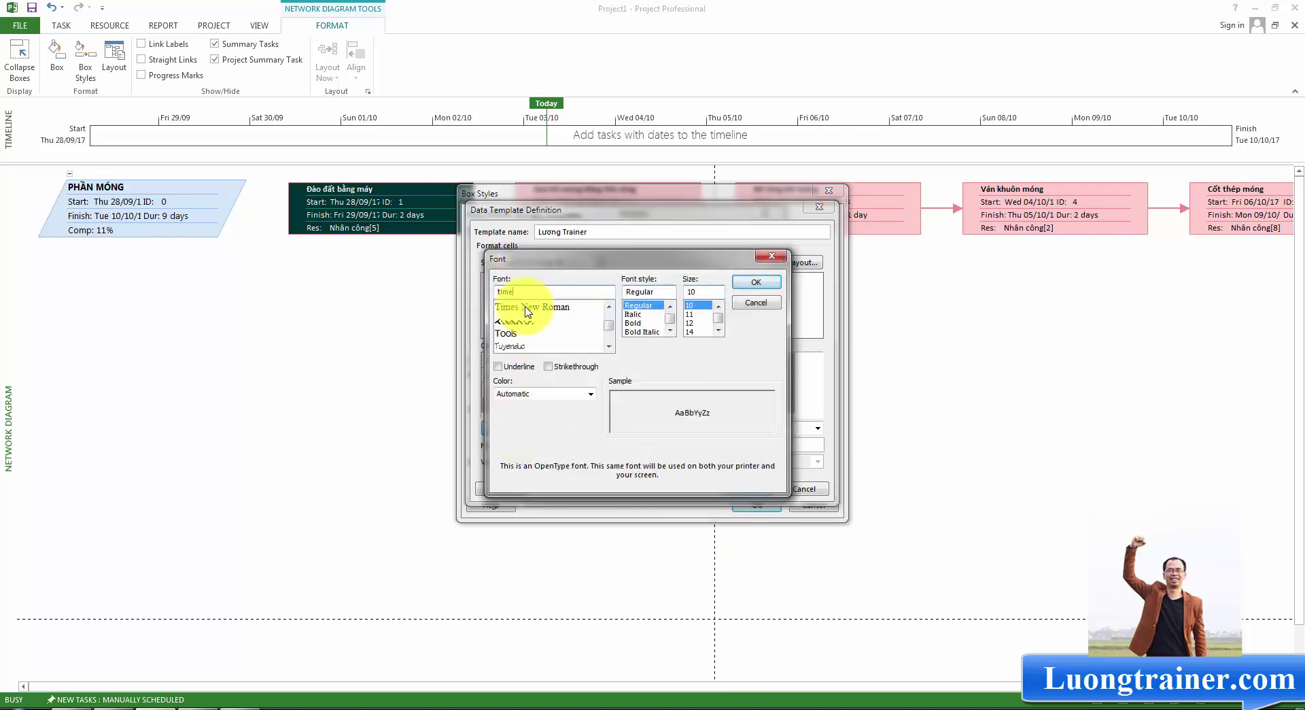
left_click(517, 307)
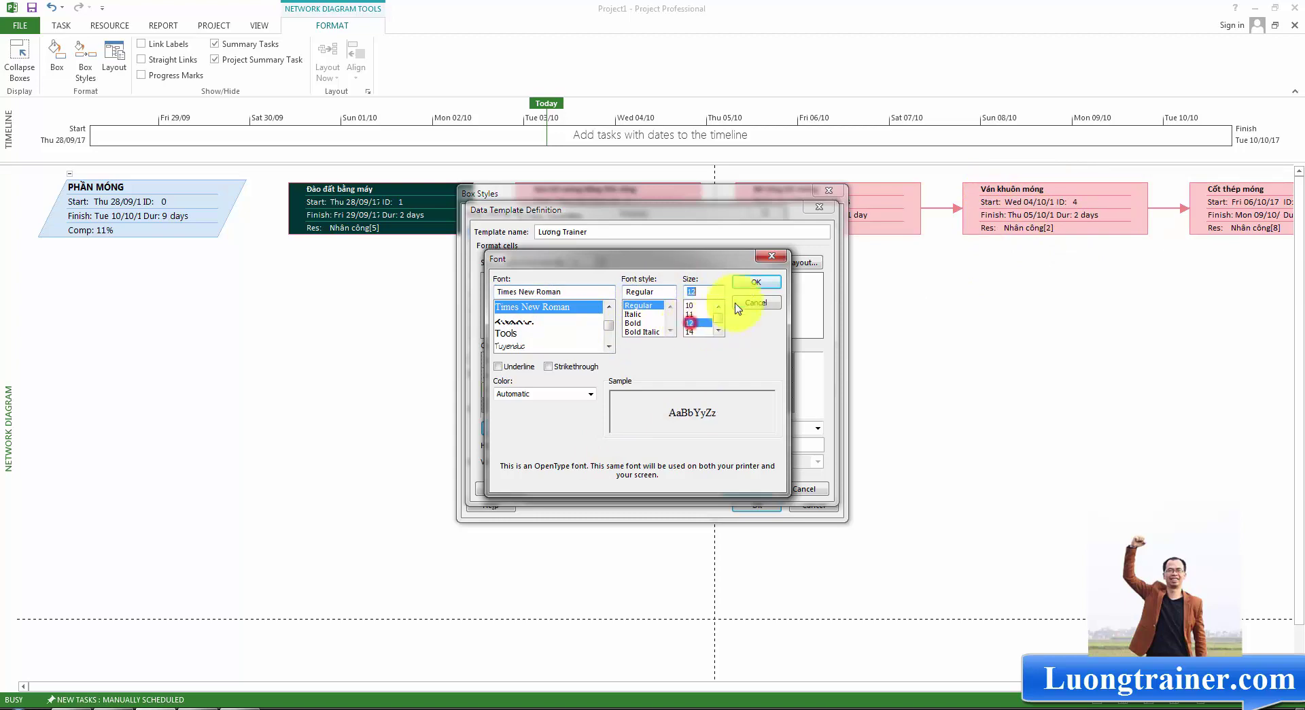
left_click(697, 306)
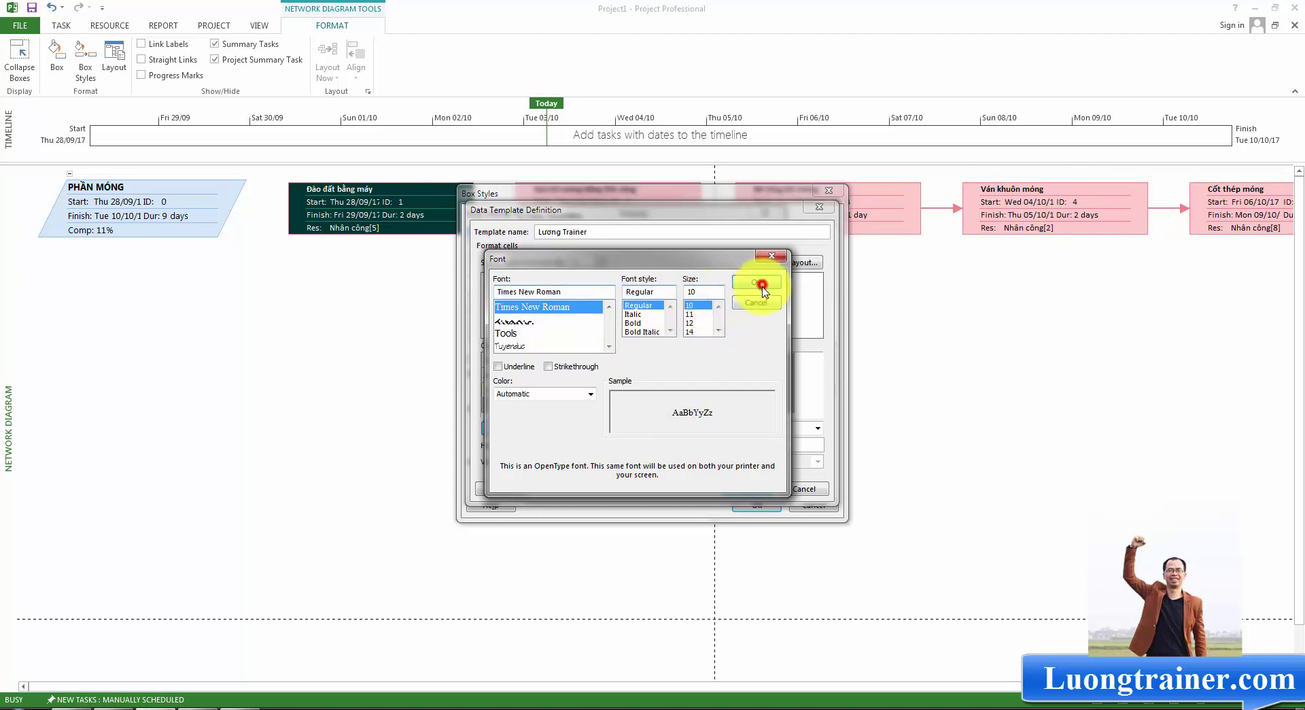
Step: Apply the font settings and keep the Request/Demand cell's vertical alignment at Center
left_click(756, 283)
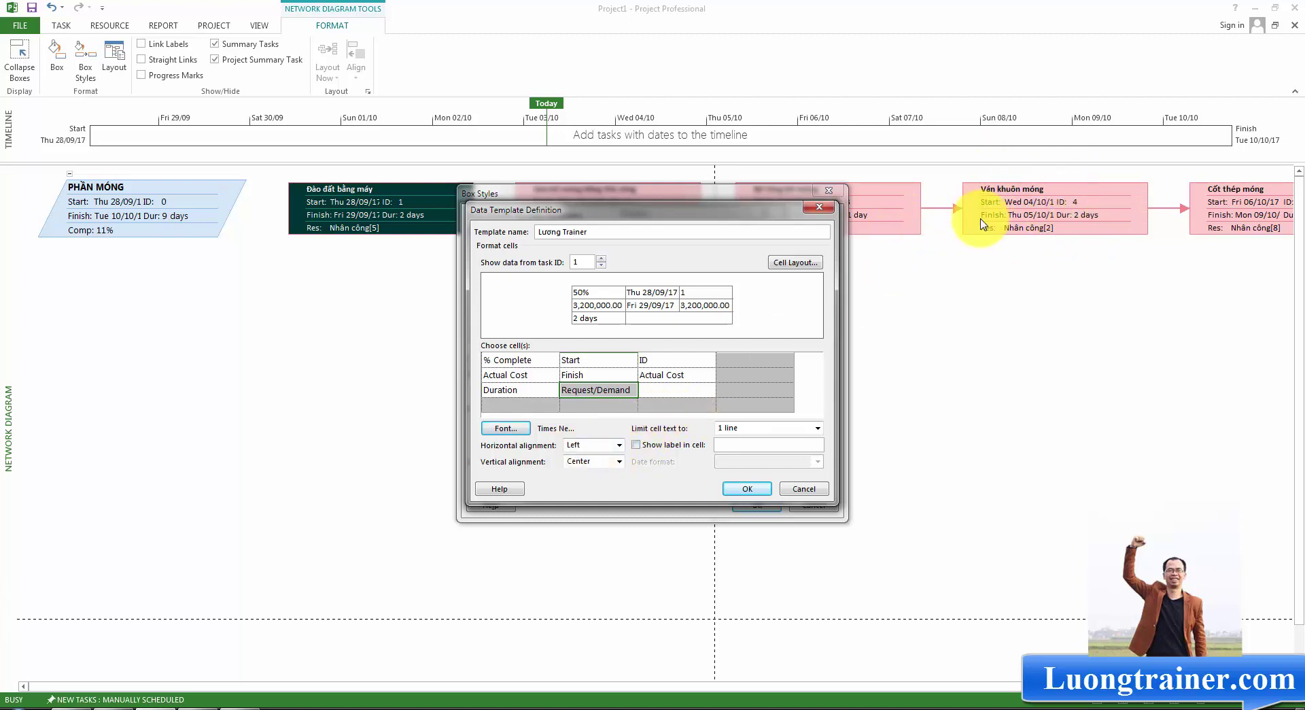
left_click(616, 463)
left_click(577, 487)
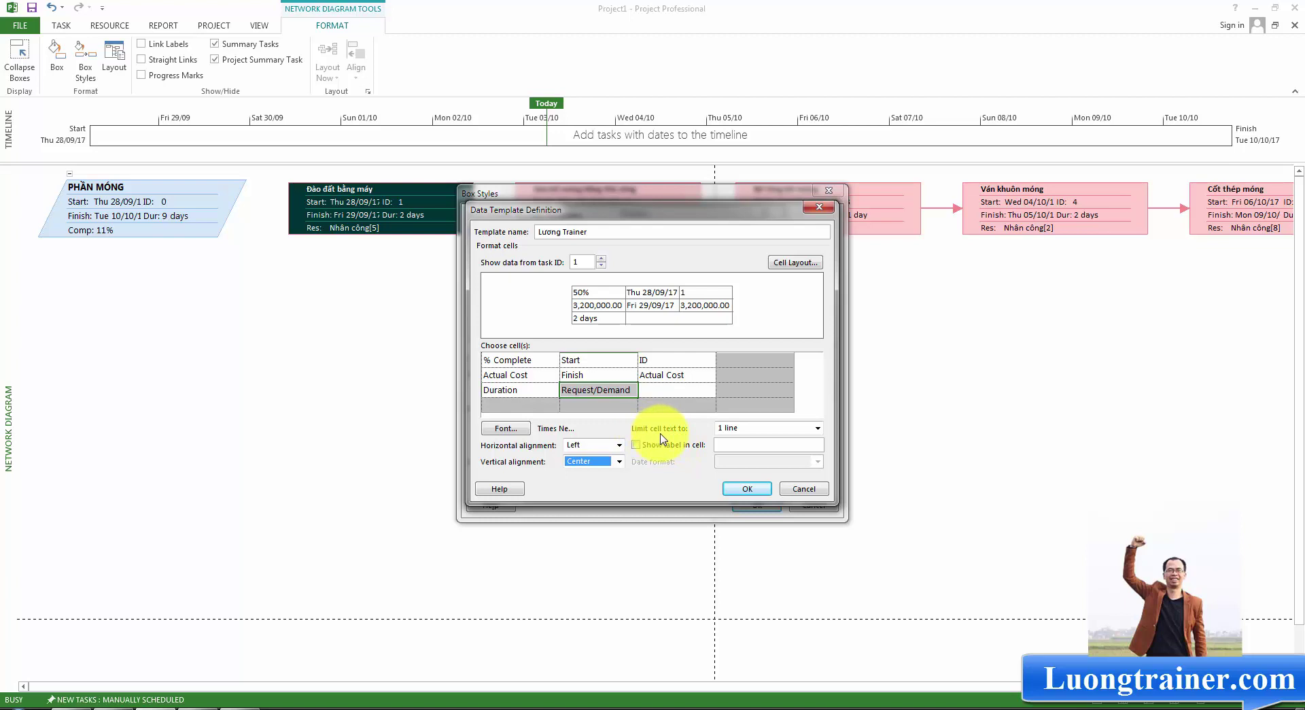
Step: Try a 3-line text limit for the Request/Demand cell and return it to 1 line
left_click(745, 428)
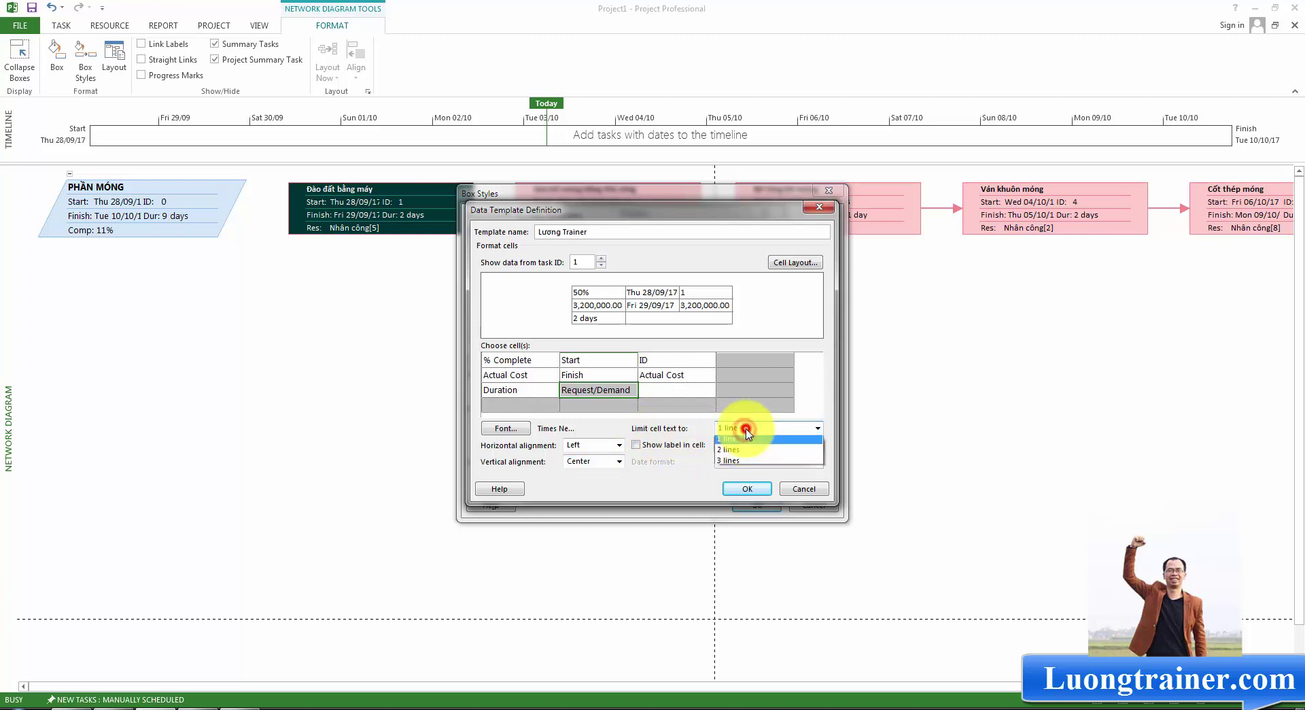
left_click(743, 457)
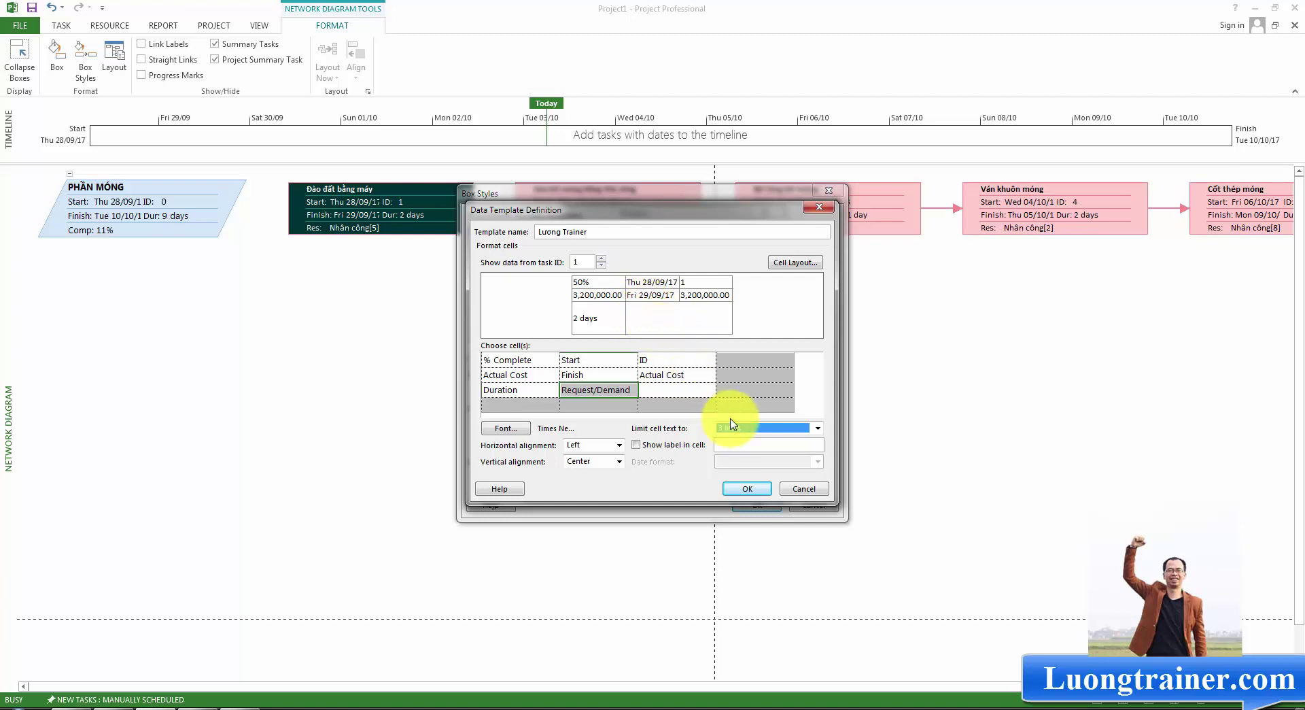
left_click(734, 428)
left_click(736, 442)
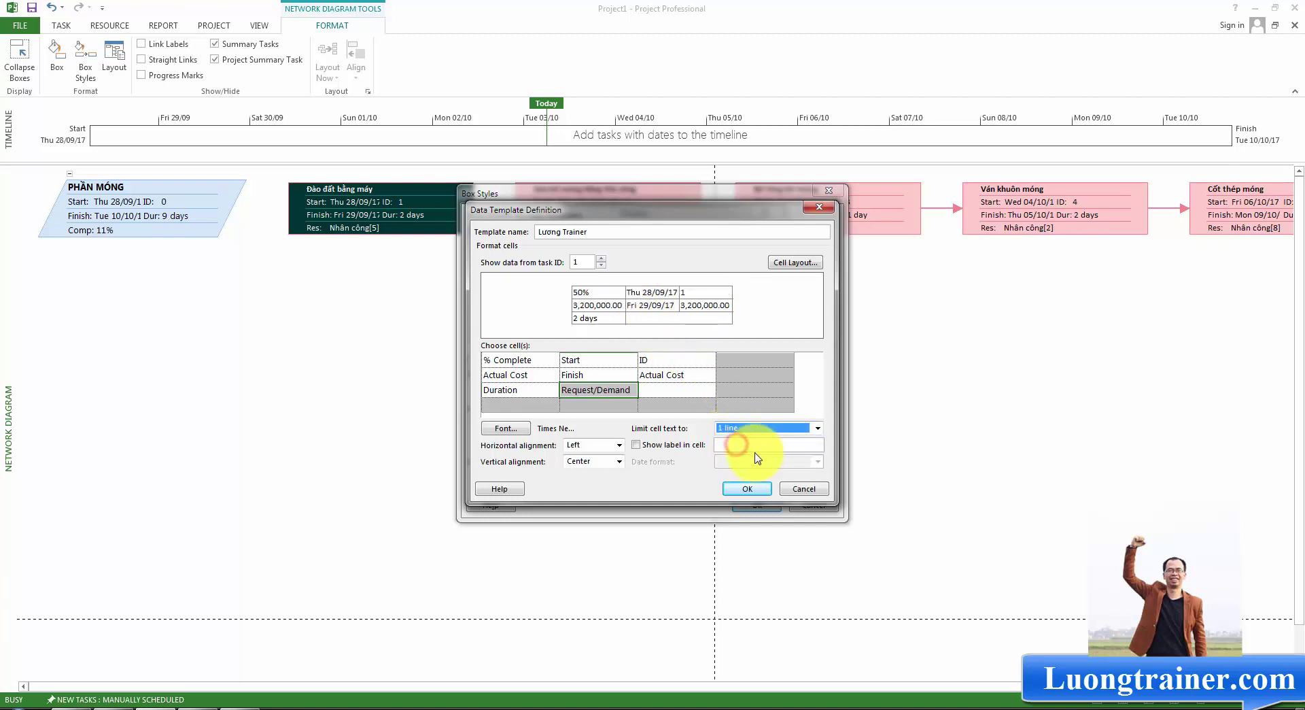
Step: Show the field label in the Request/Demand cell and save the custom data template
left_click(683, 450)
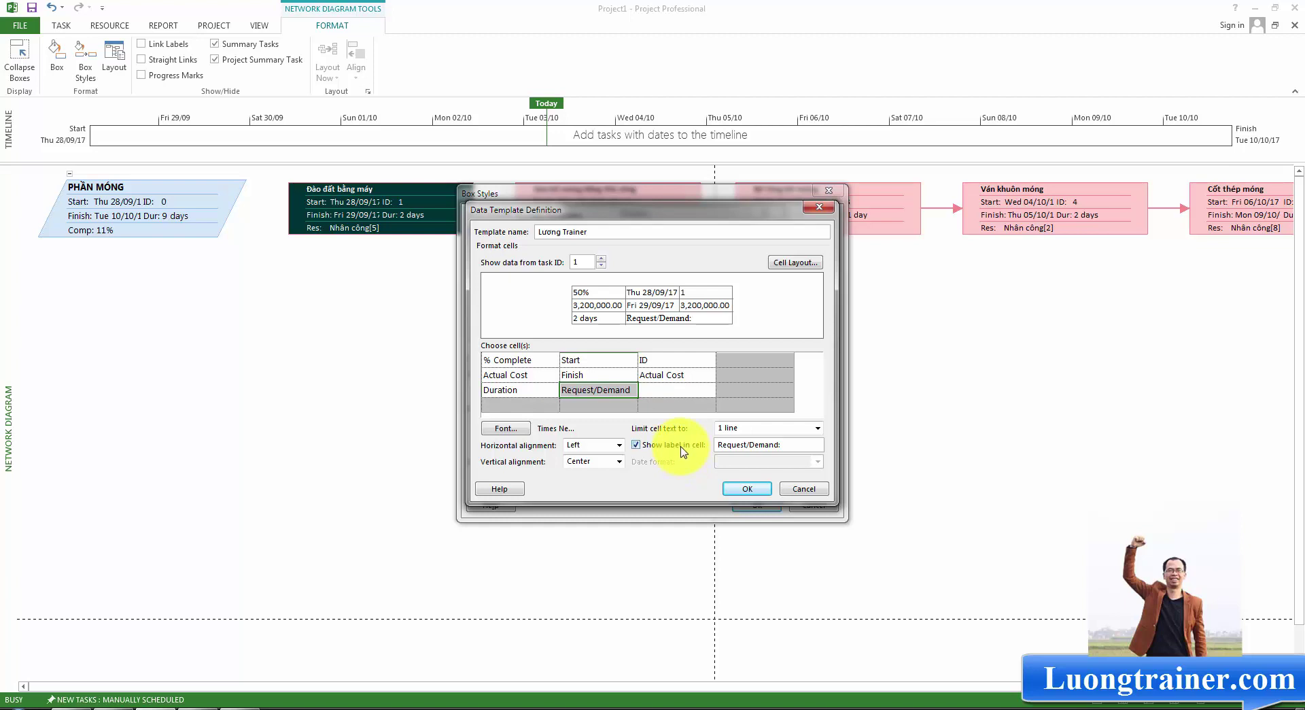
left_click(683, 451)
left_click(683, 451)
left_click(746, 489)
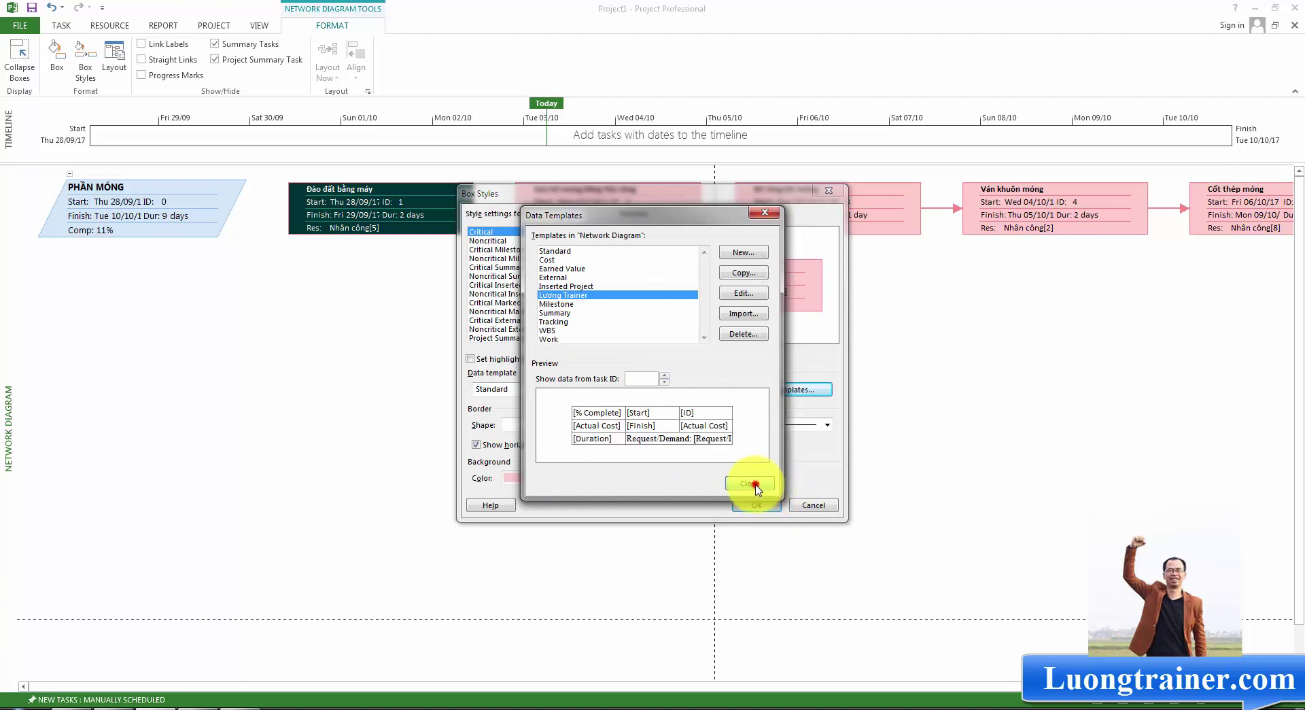
left_click(755, 485)
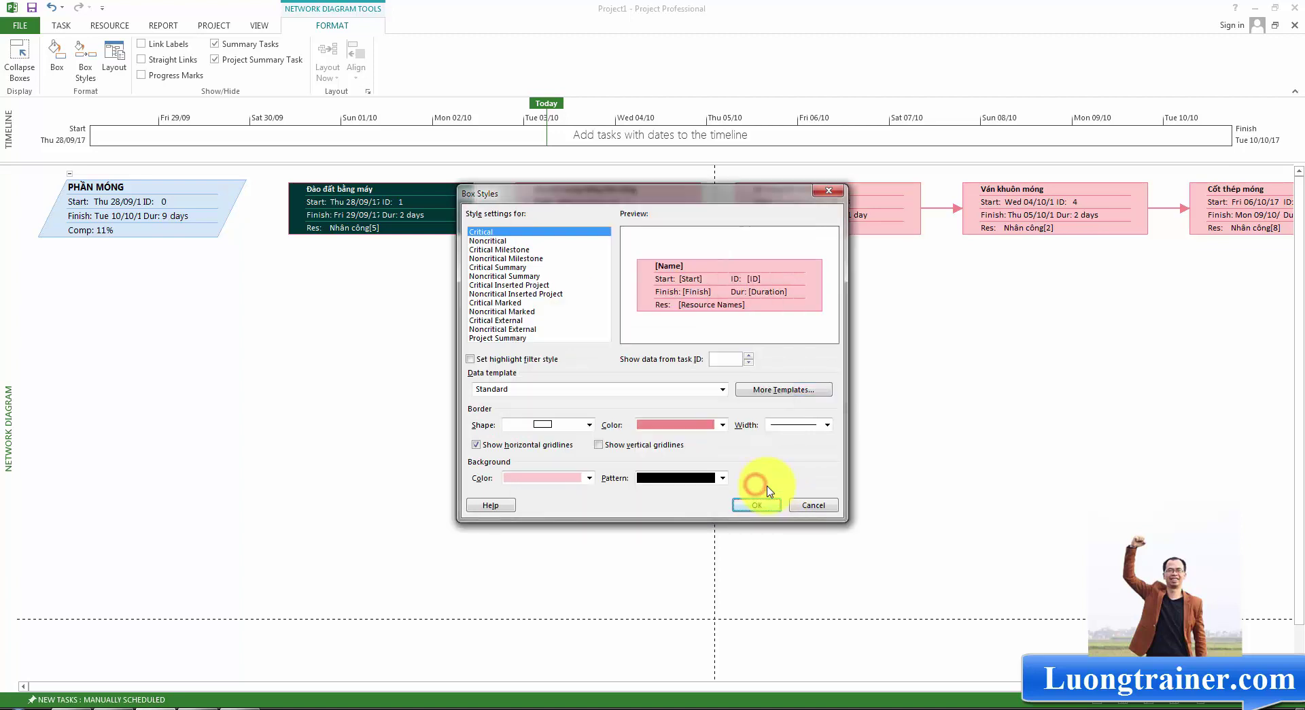
Step: Examine the previews of the box styles from Critical through Project Summary and the data templates available for them
left_click(574, 267)
key("Down")
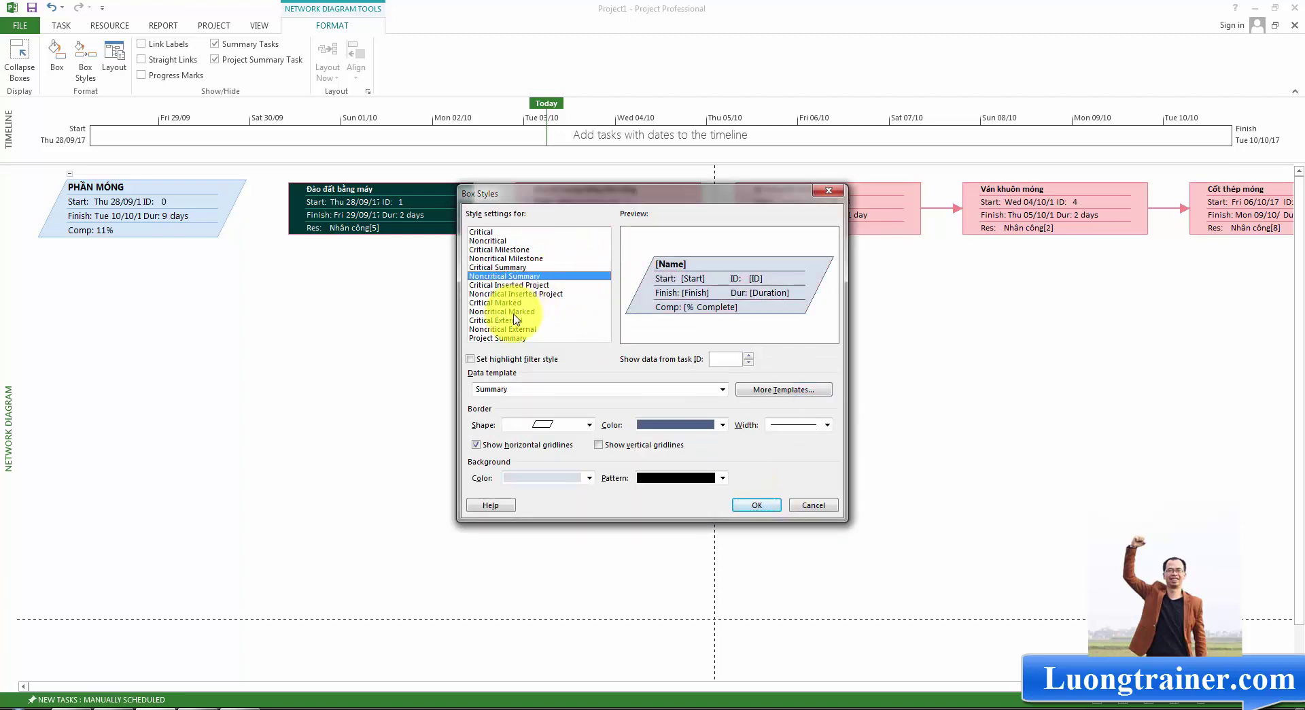
key("End")
key("Up")
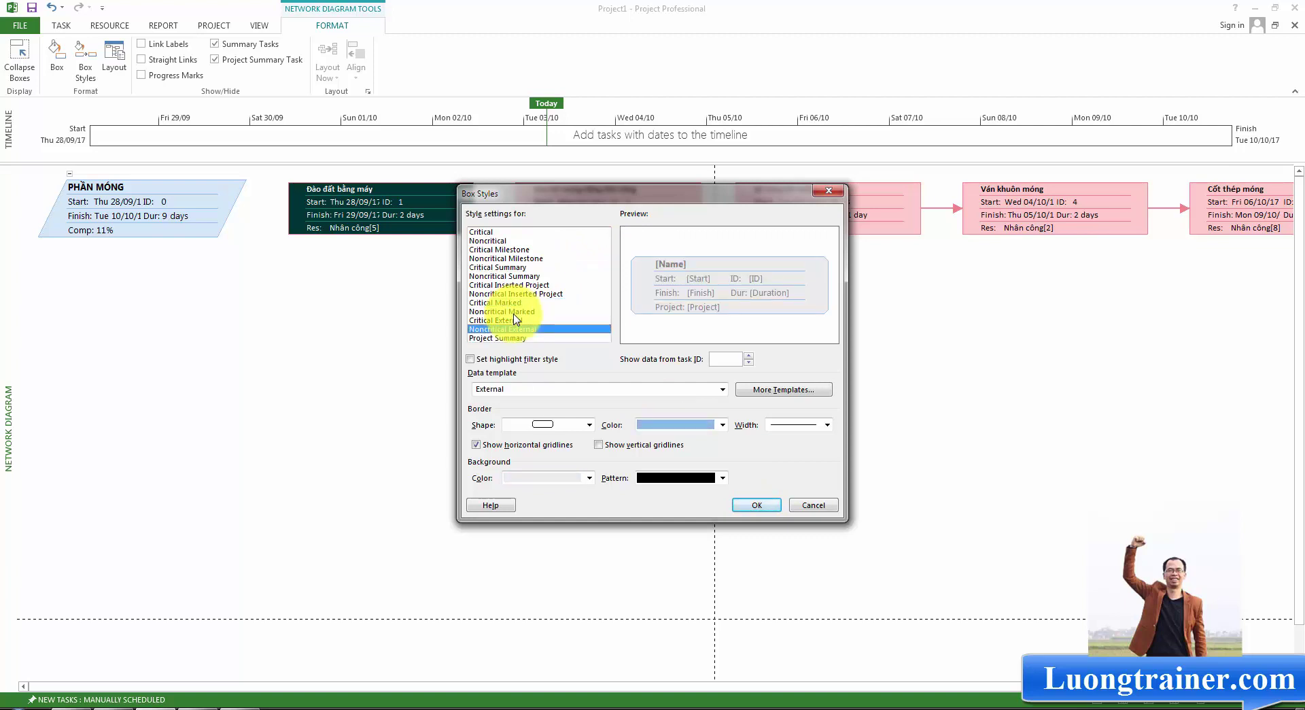
key("Up")
key("Up")
key("Up")
key("Up")
key("Up")
key("Up")
key("Up")
key("Up")
key("Up")
key("Up")
key("Up")
key("Up")
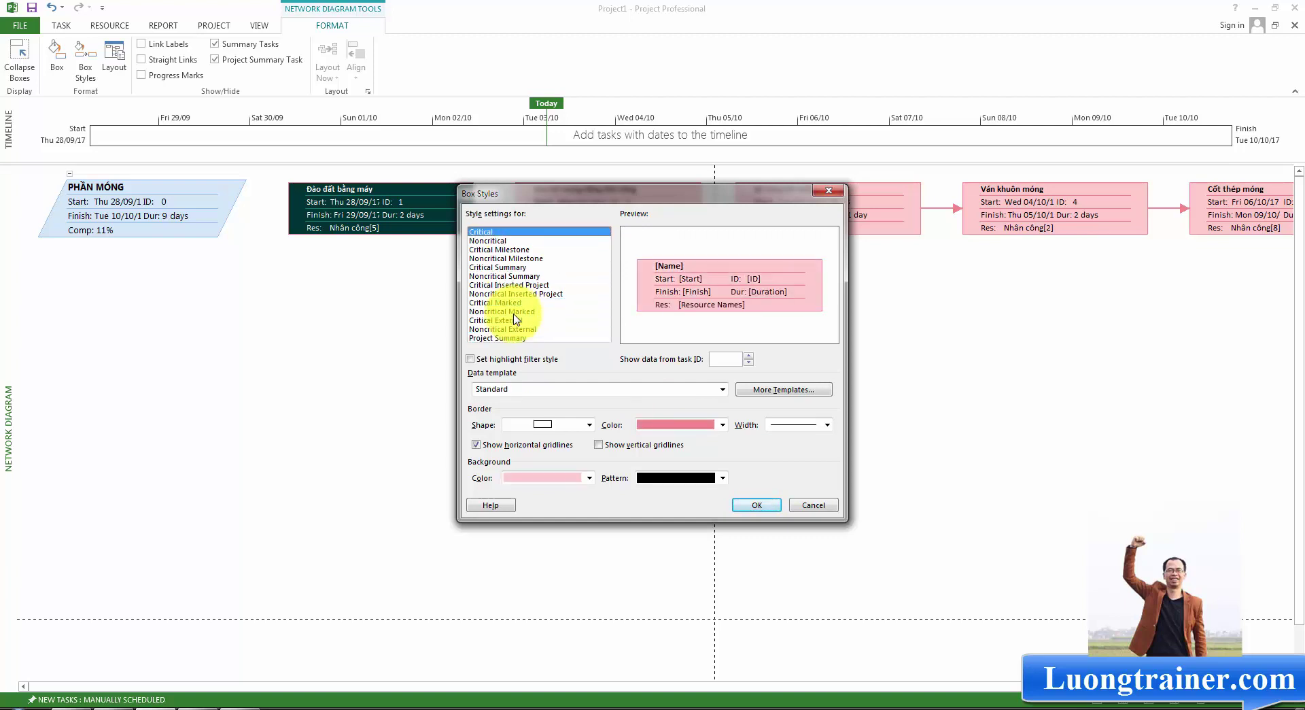
key("Down")
key("Down")
key("Down")
key("Down")
key("Down")
key("Down")
key("Down")
key("Down")
key("Down")
key("Down")
key("Down")
key("Down")
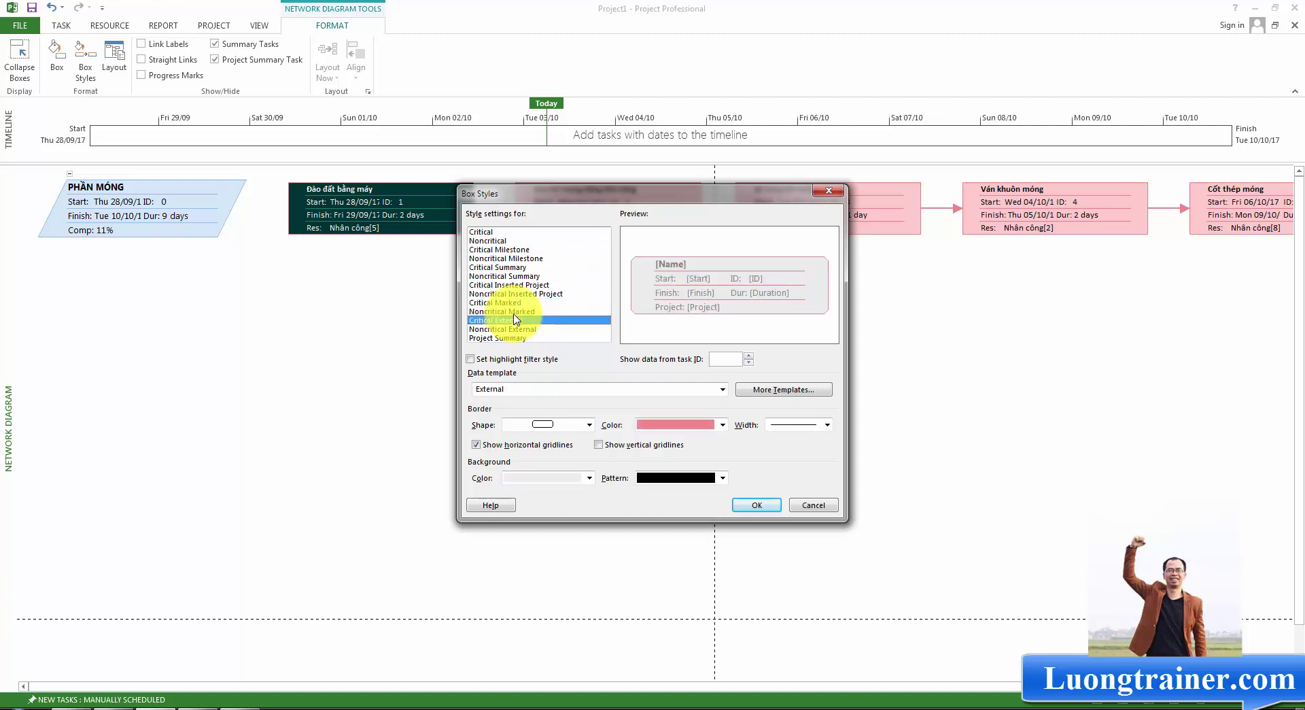
key("Up")
key("Up")
key("Up")
key("Up")
key("Up")
key("Up")
key("Up")
key("Up")
key("Up")
key("Up")
key("Up")
key("Up")
key("Down")
key("Down")
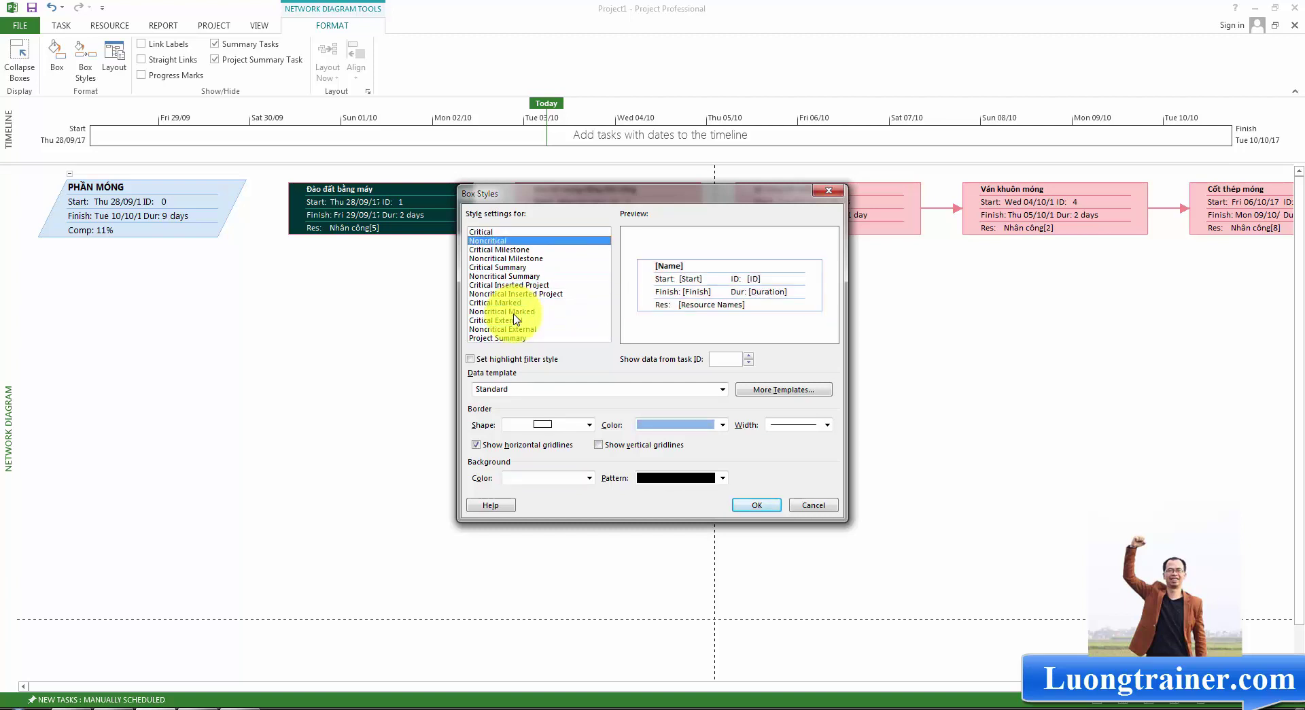
key("End")
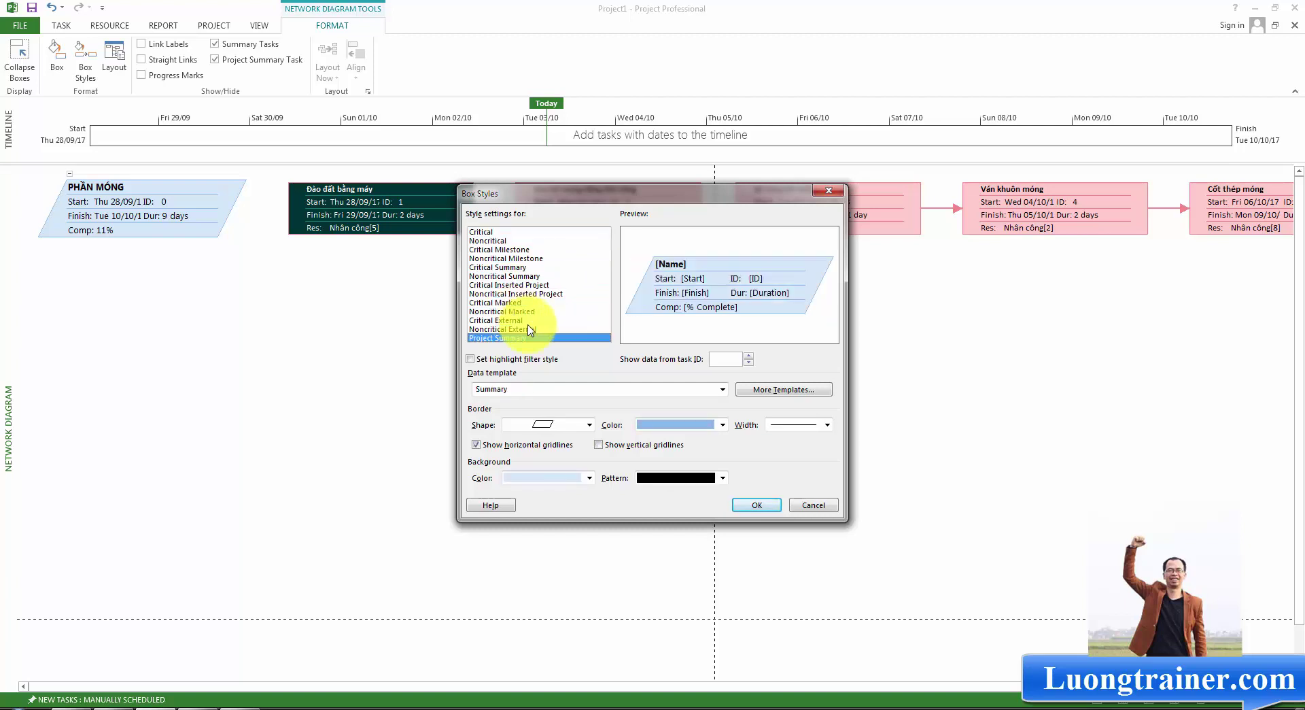
left_click(579, 393)
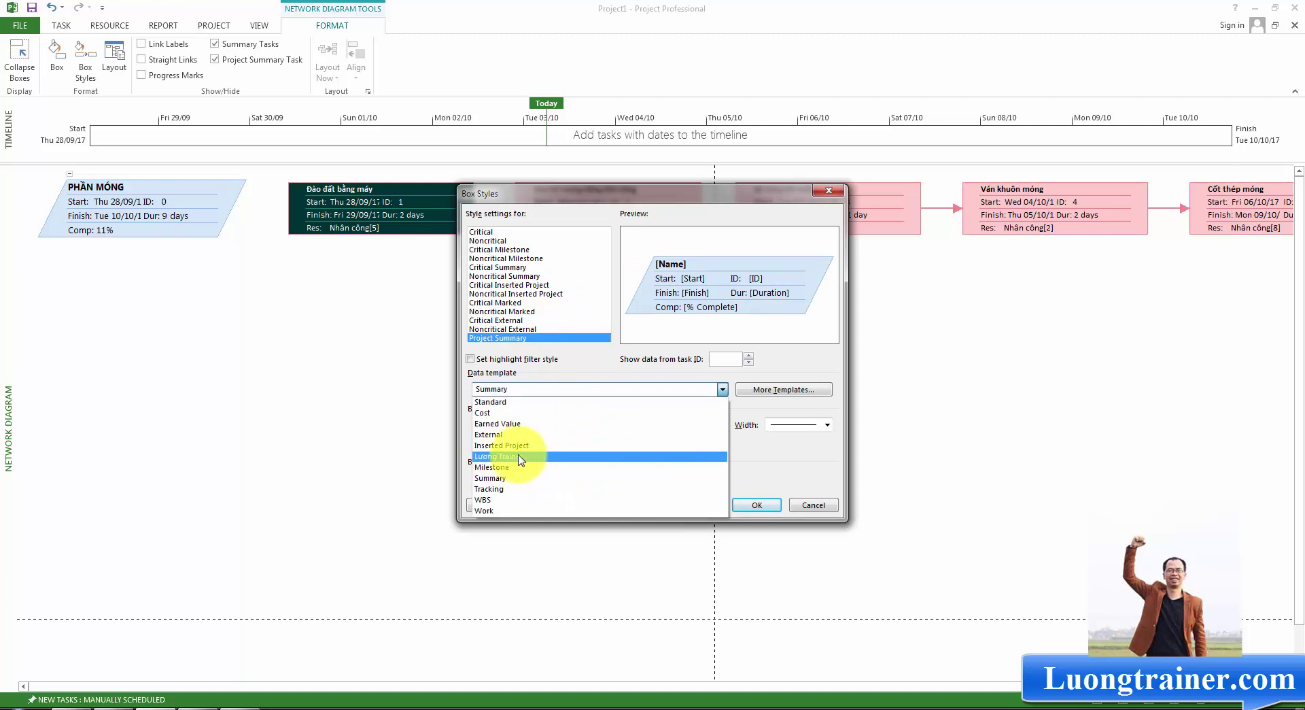
left_click(578, 388)
left_click(502, 232)
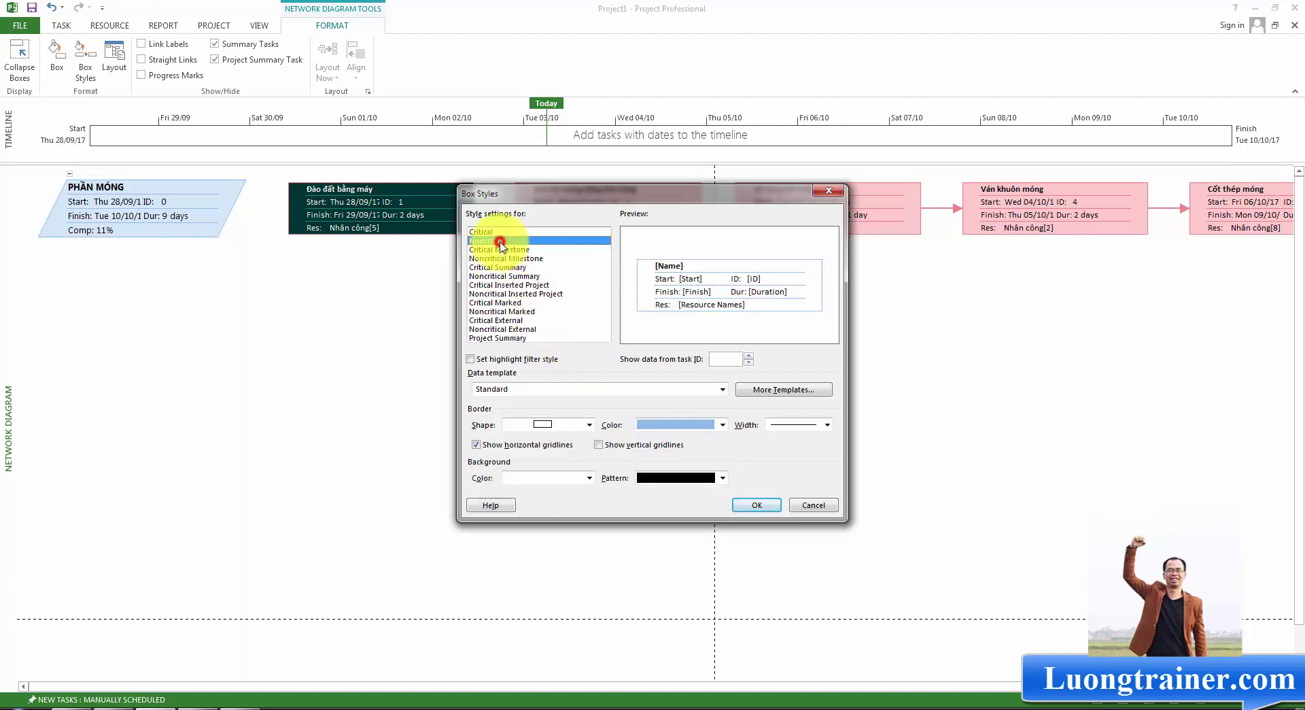
left_click(502, 241)
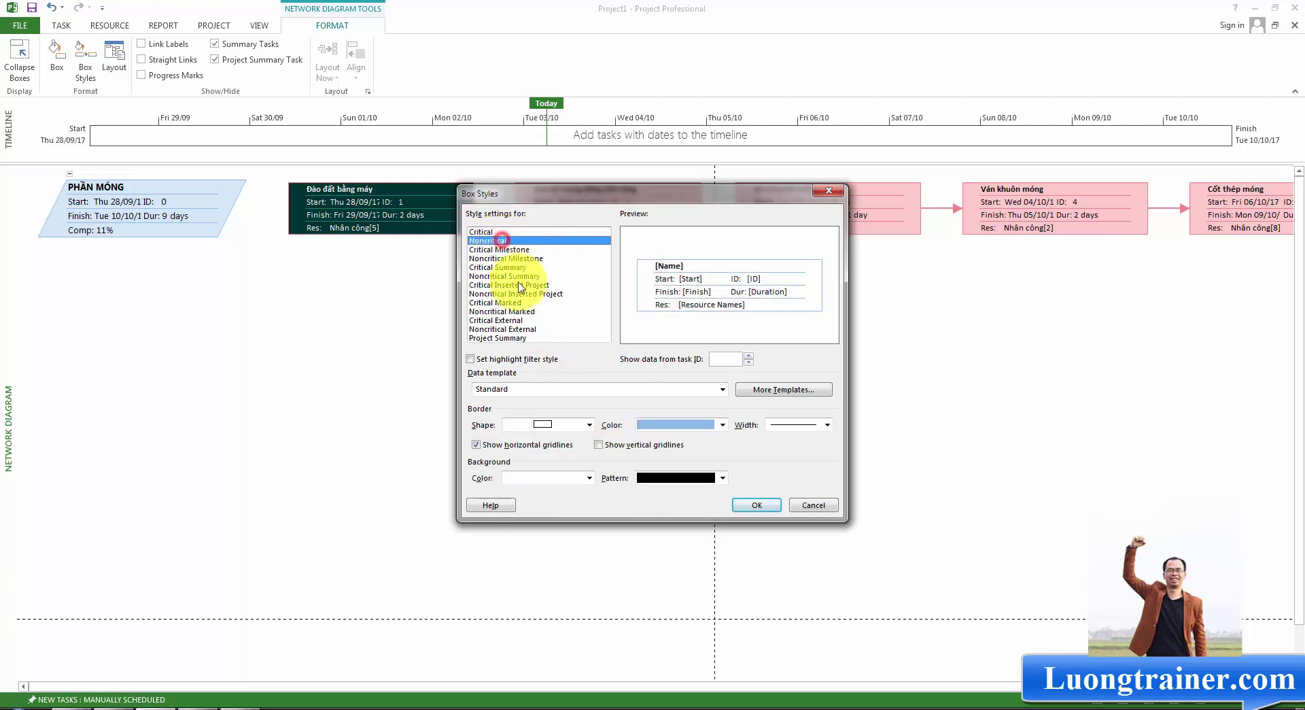
left_click(507, 276)
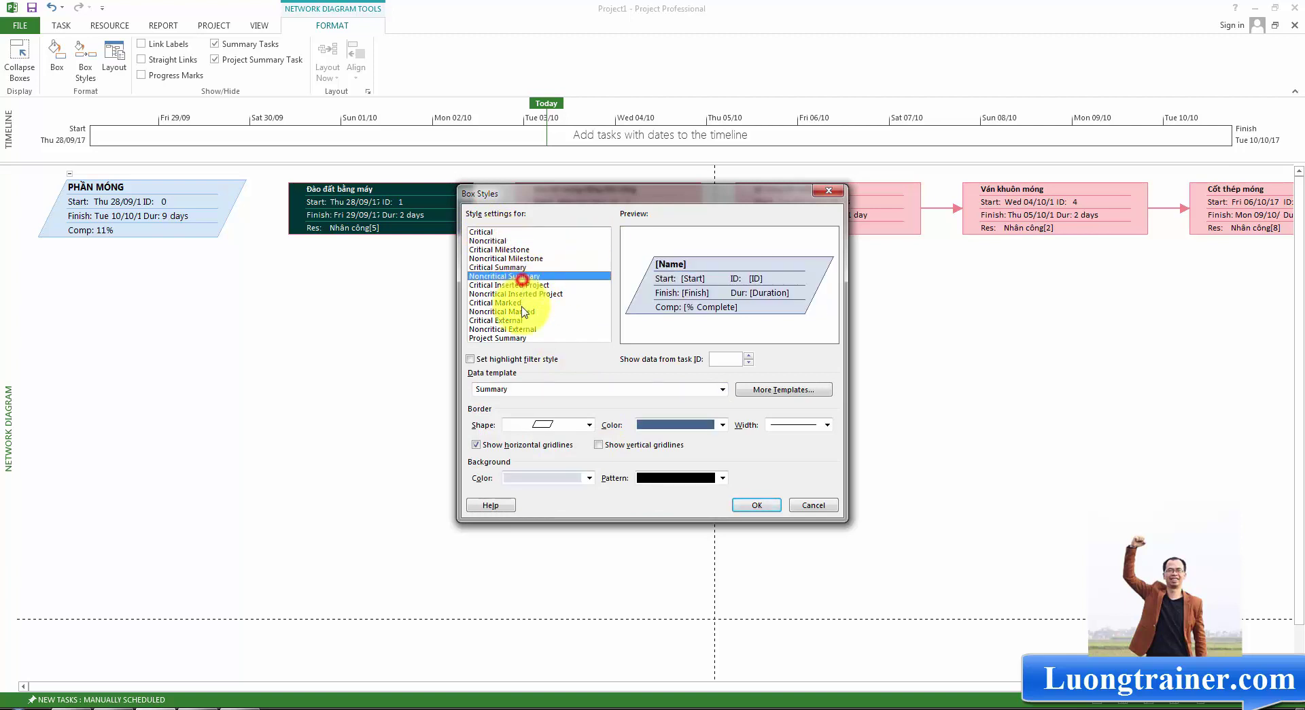
left_click(502, 338)
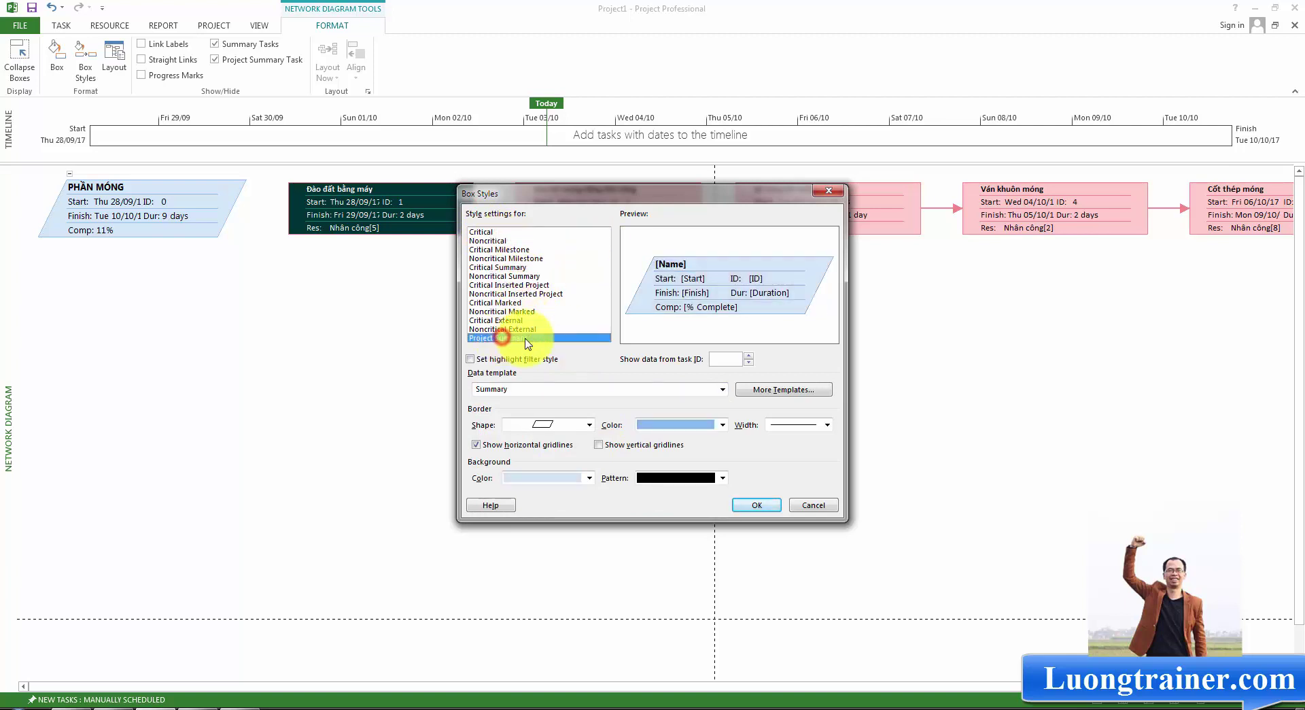
Step: Assign the custom data template to the Critical box style, keeping its rectangular border shape
left_click(498, 233)
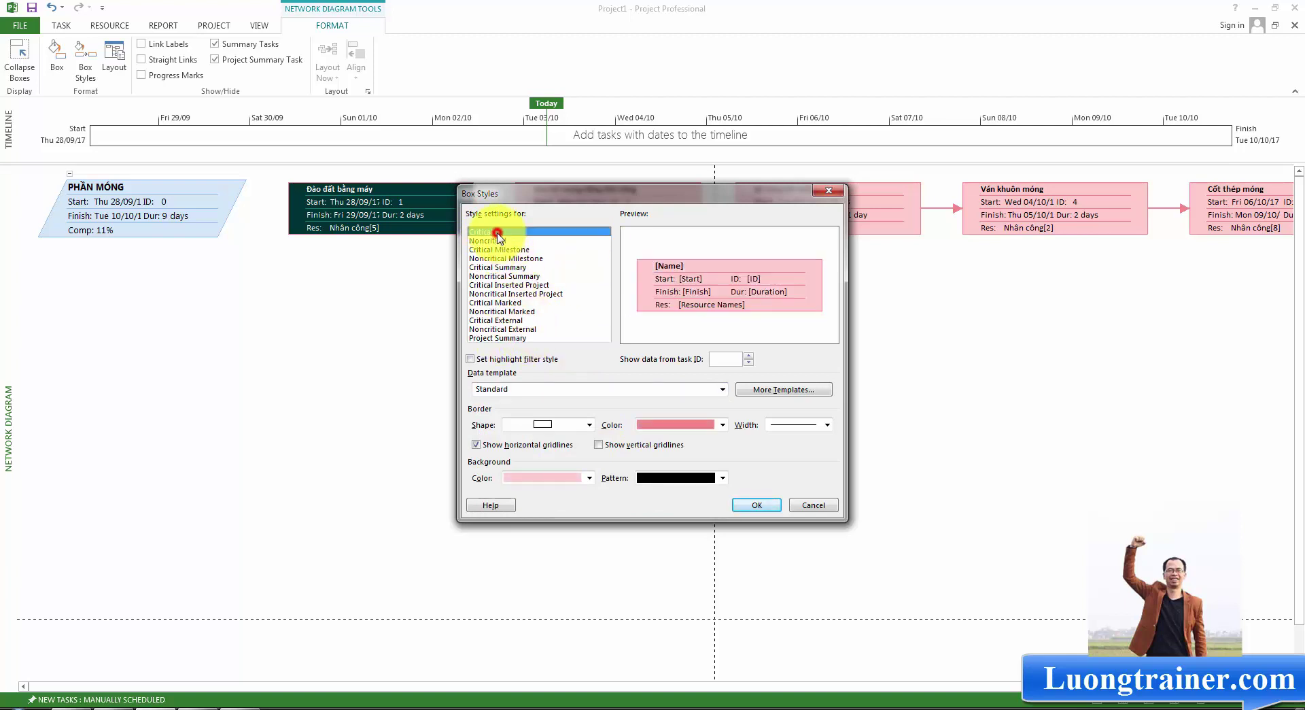
left_click(546, 389)
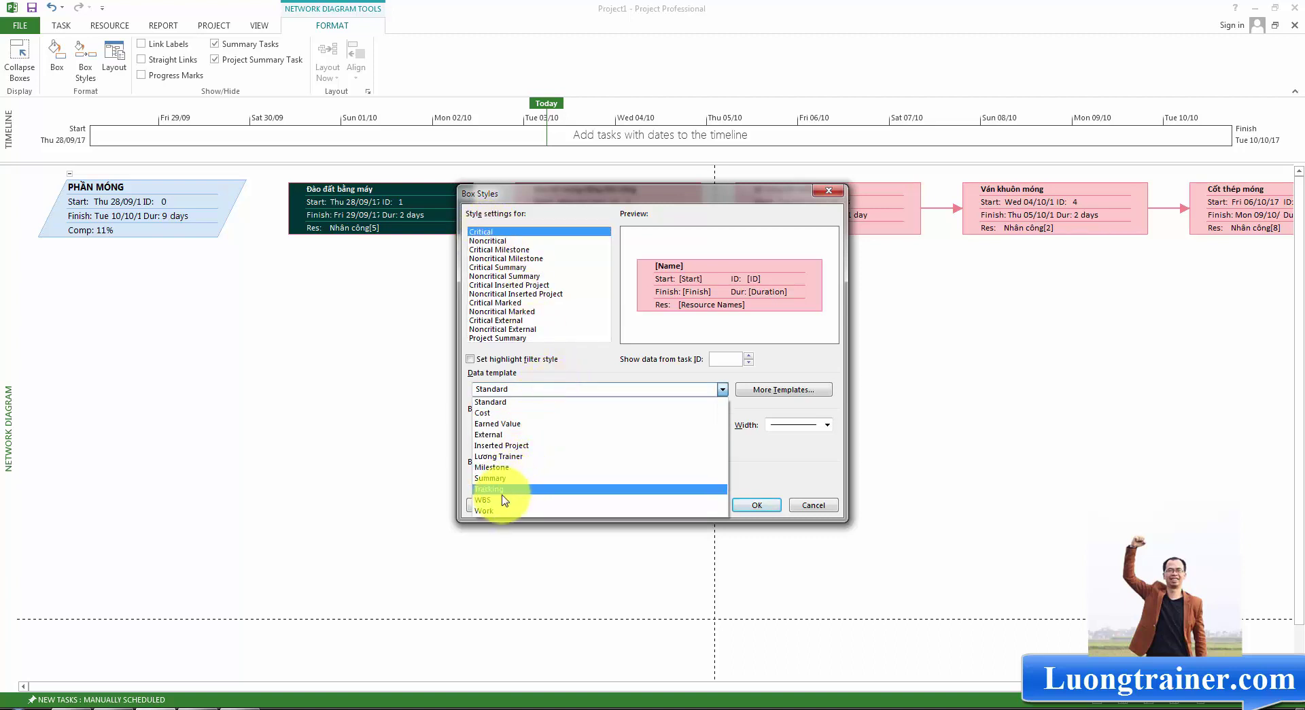
left_click(507, 457)
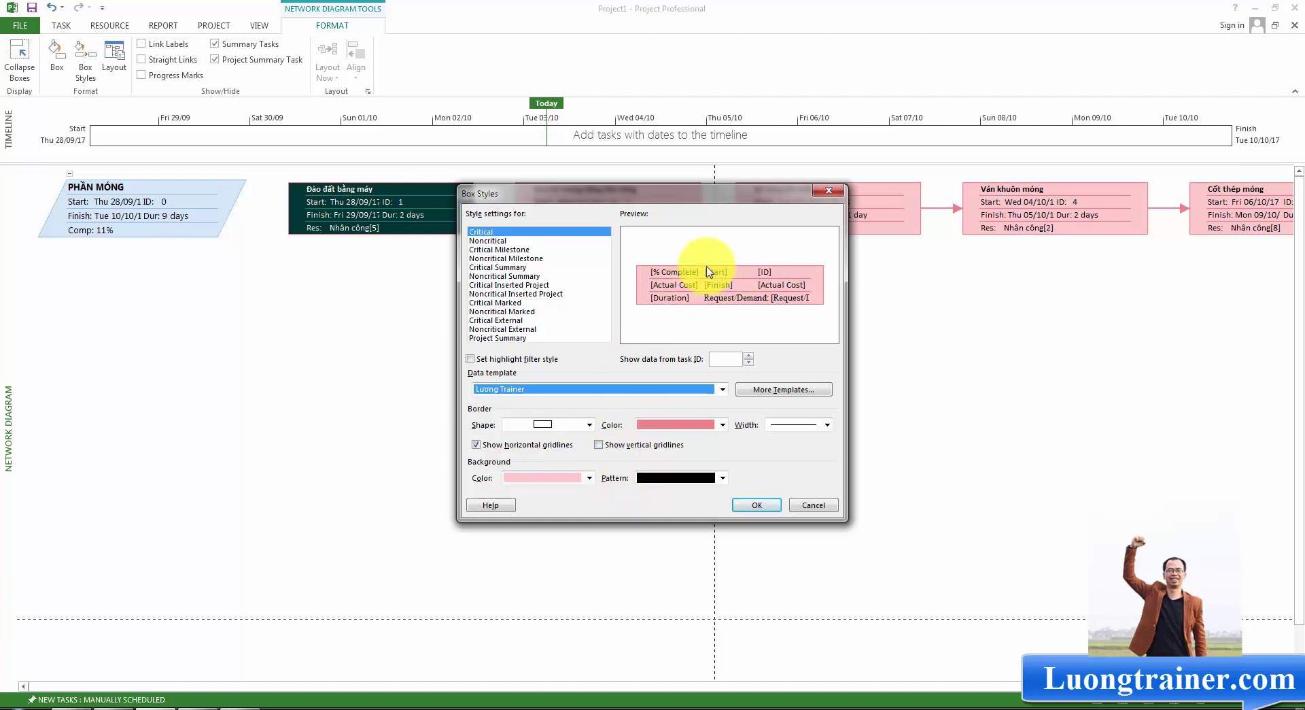
left_click(589, 424)
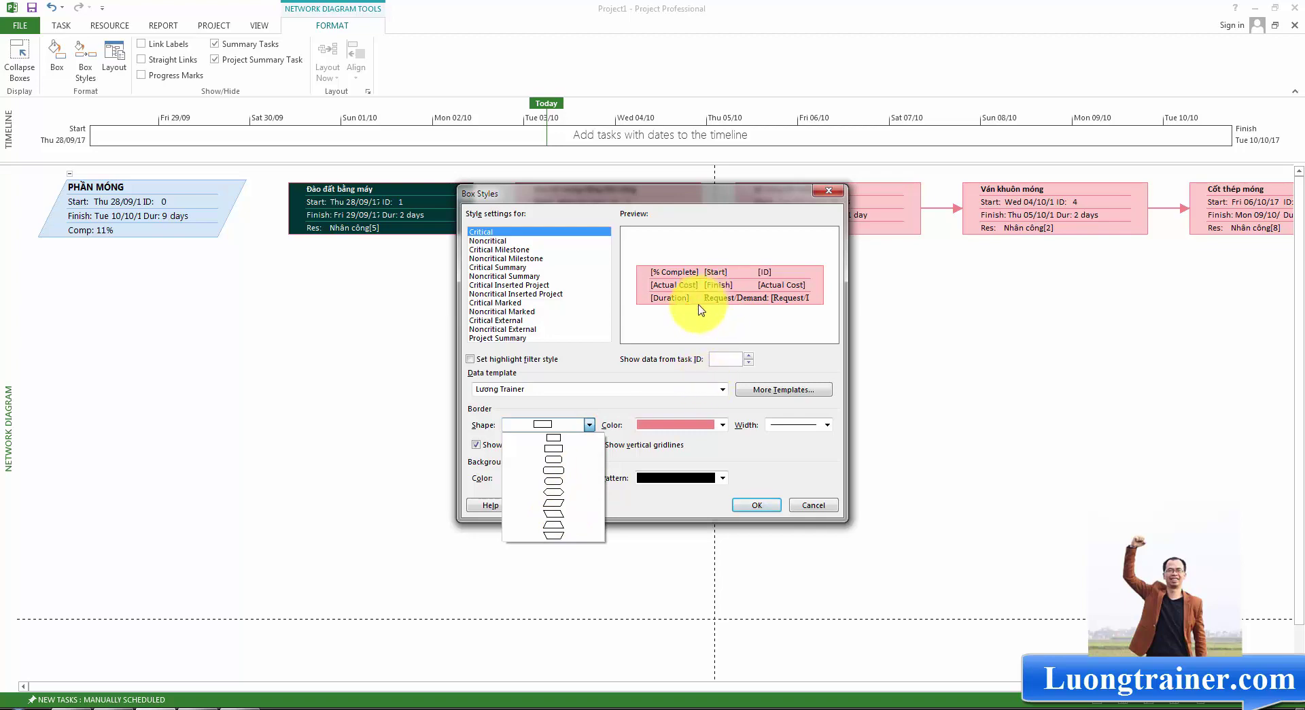
left_click(635, 373)
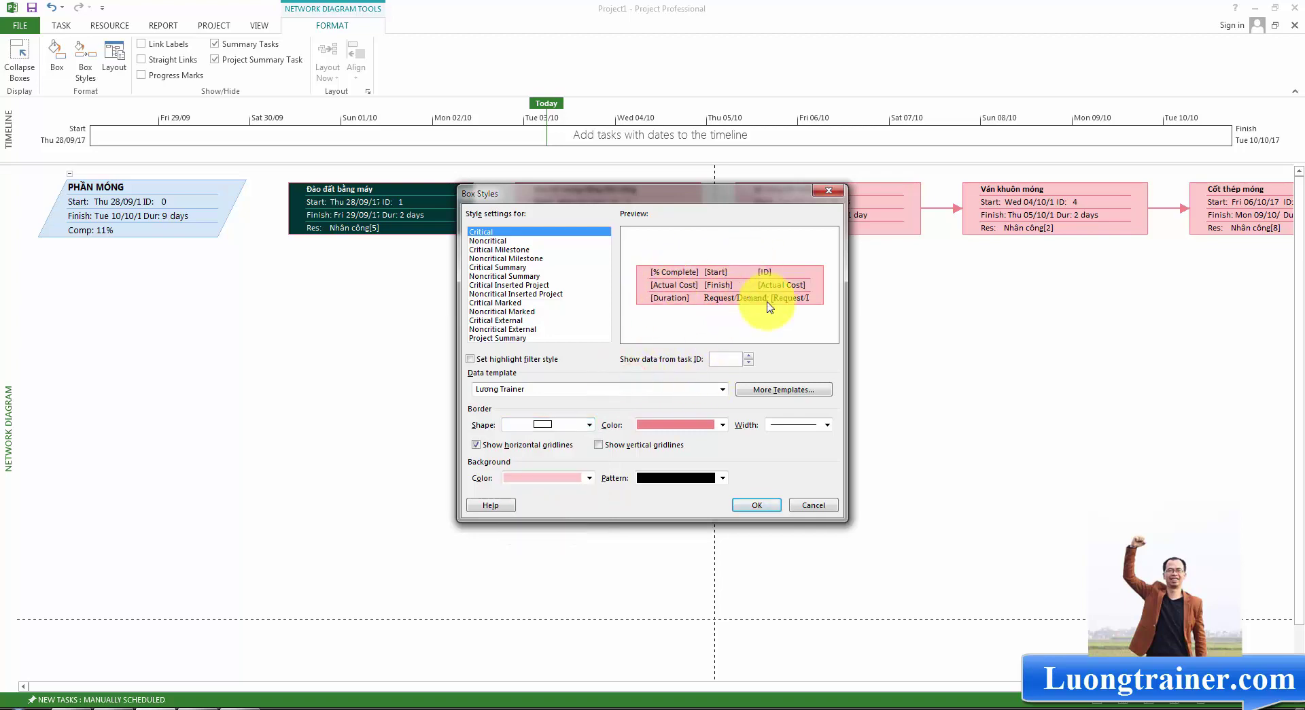
Step: Reopen the custom data template for editing and add a fourth column to its cell layout
left_click(804, 391)
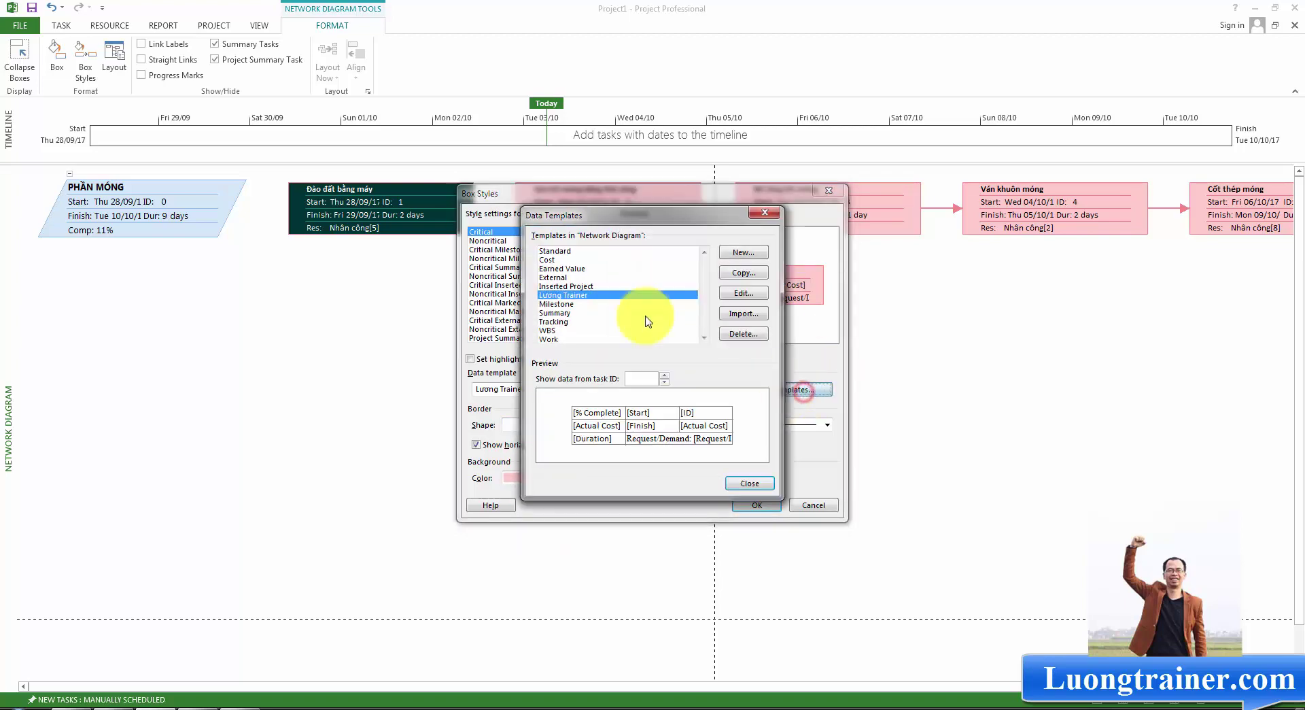
left_click(751, 296)
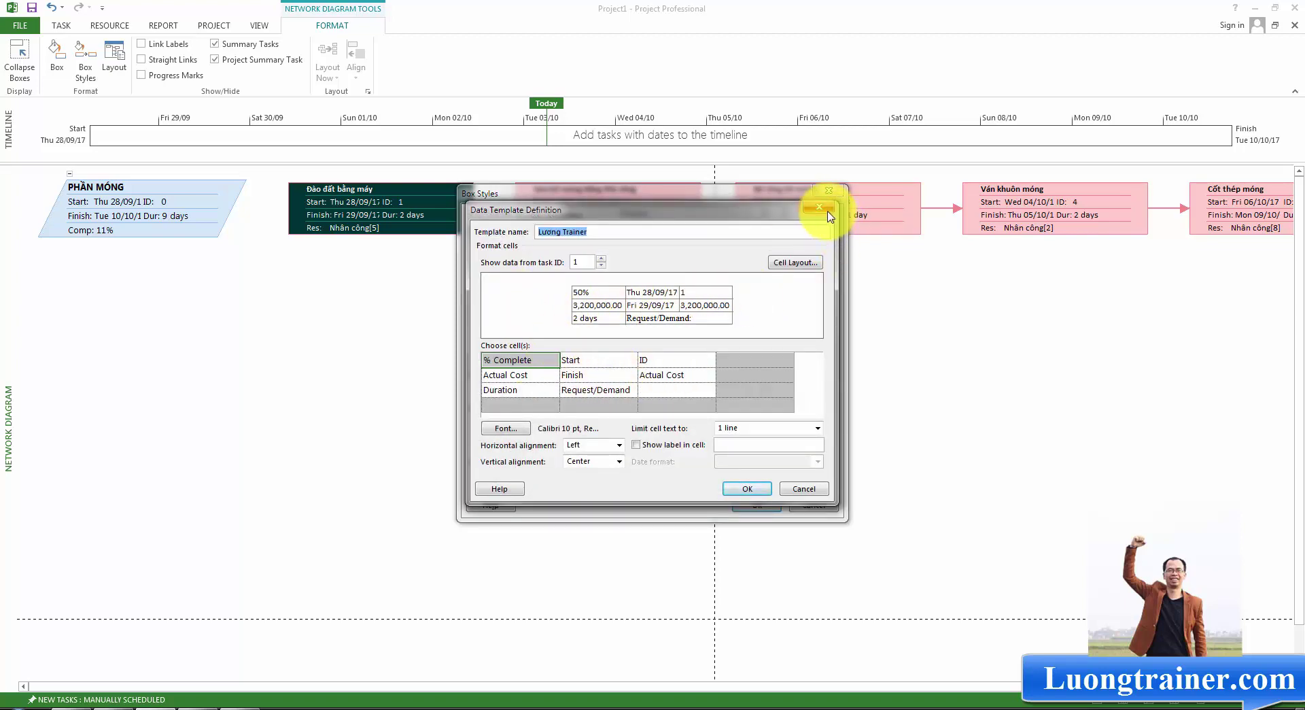
left_click(797, 263)
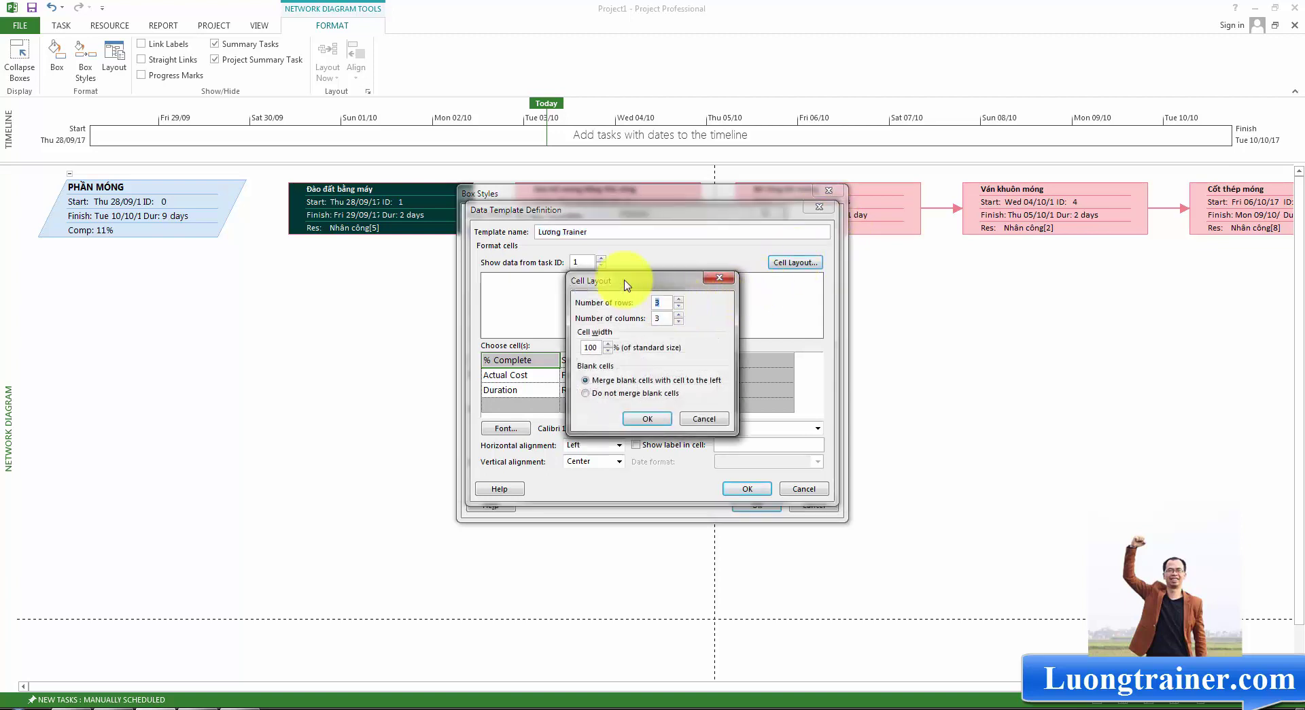
left_click_drag(626, 285, 774, 330)
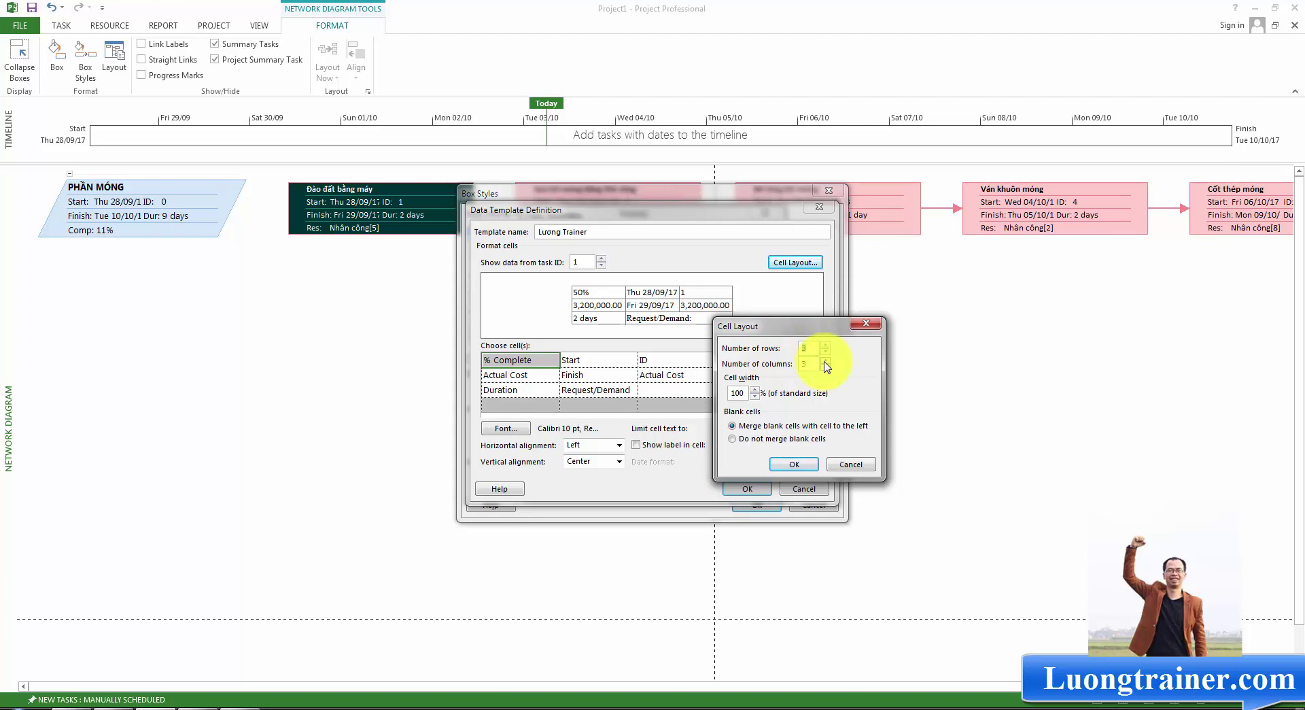
left_click(789, 462)
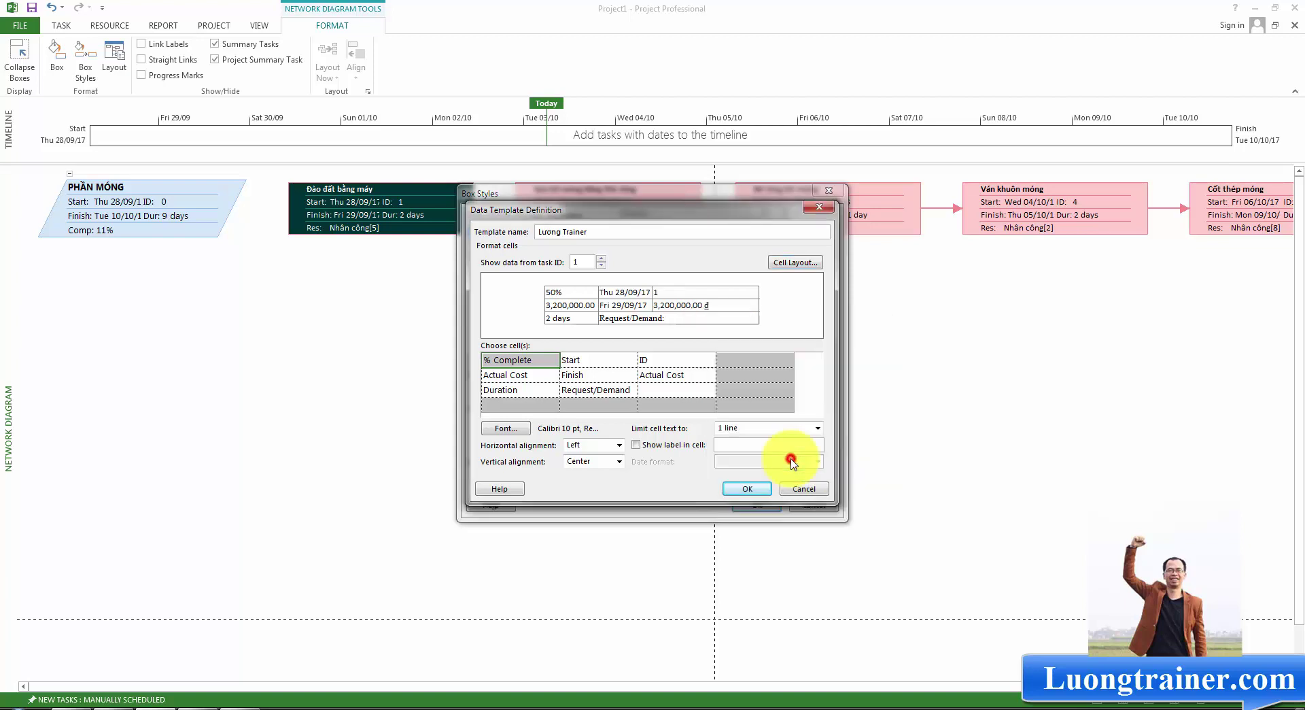
Step: Assign the Assignment Owner field to the first row of the template's fourth column
left_click(746, 359)
left_click(787, 361)
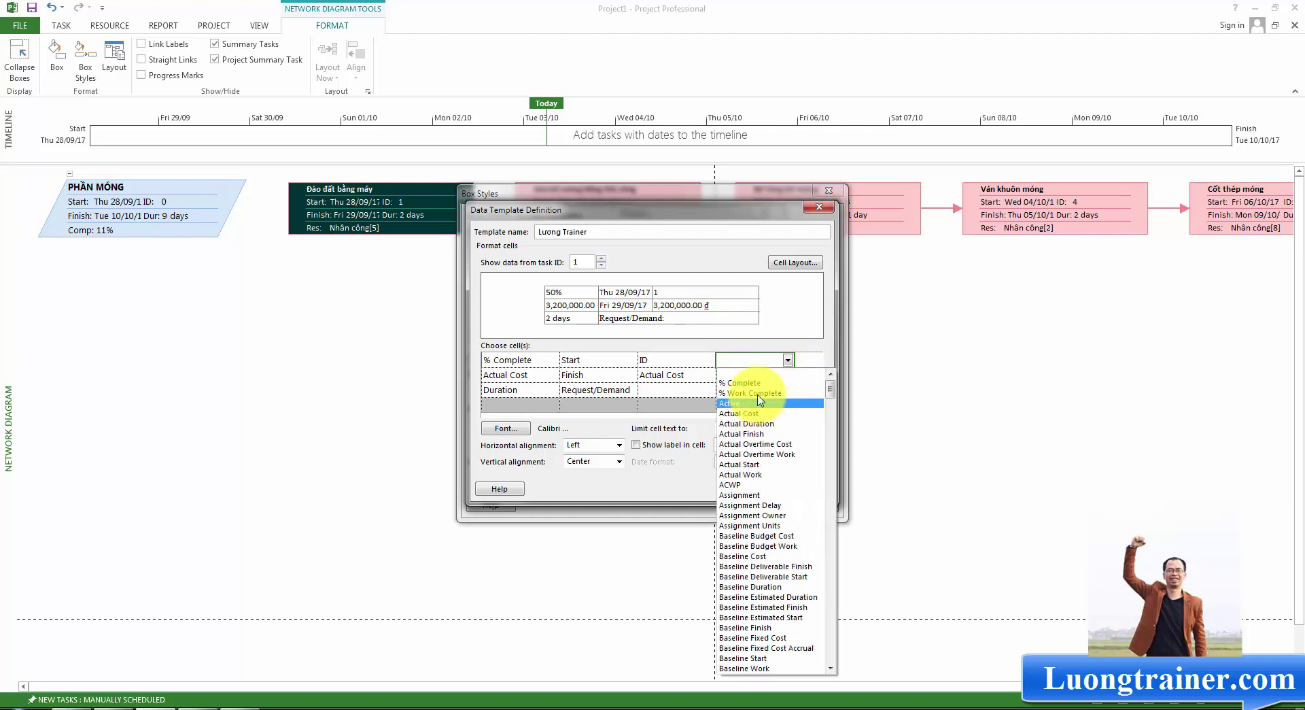
left_click(750, 516)
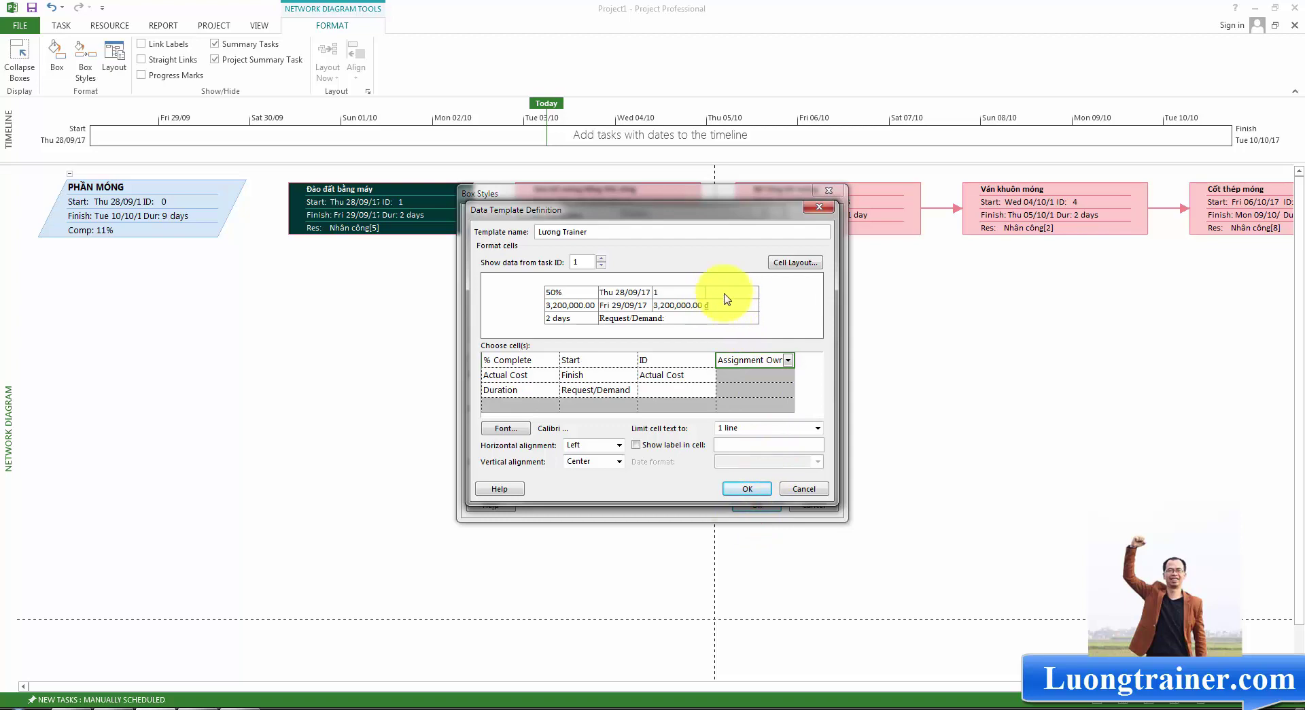
left_click(789, 361)
left_click(789, 360)
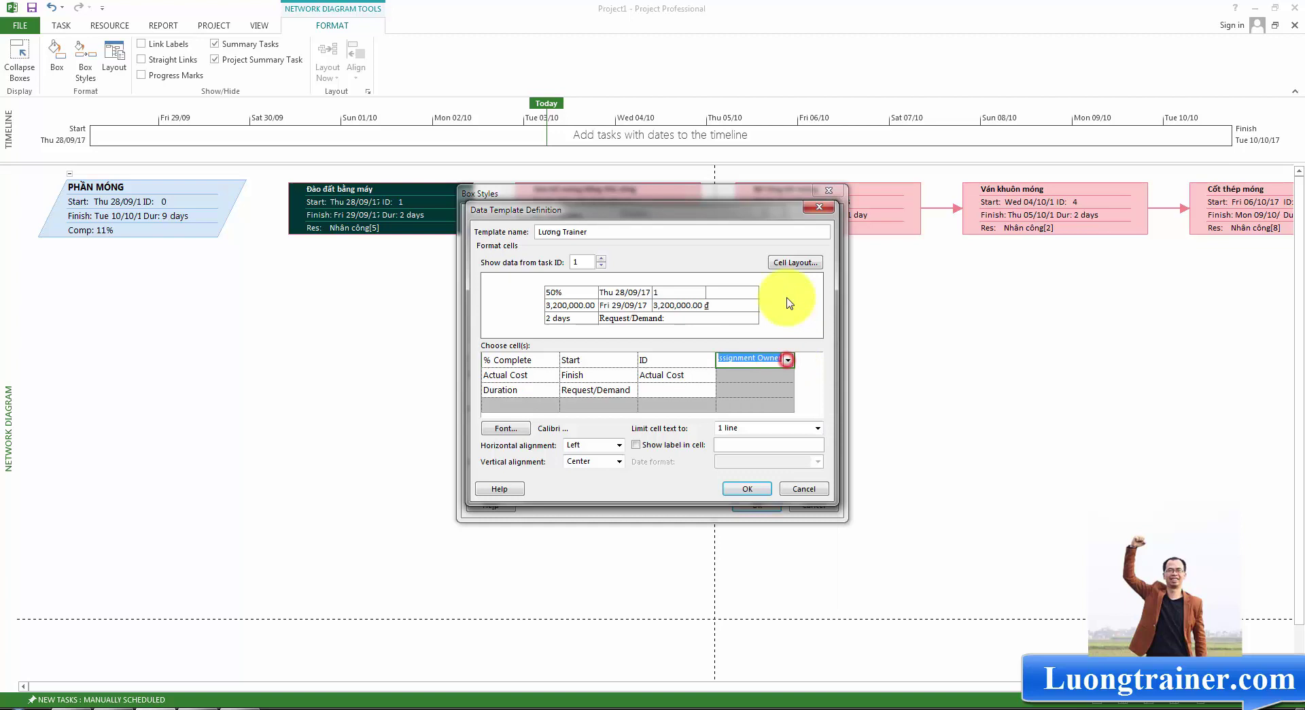
Step: Return the template's cell layout to three columns and save the template definition
left_click(792, 263)
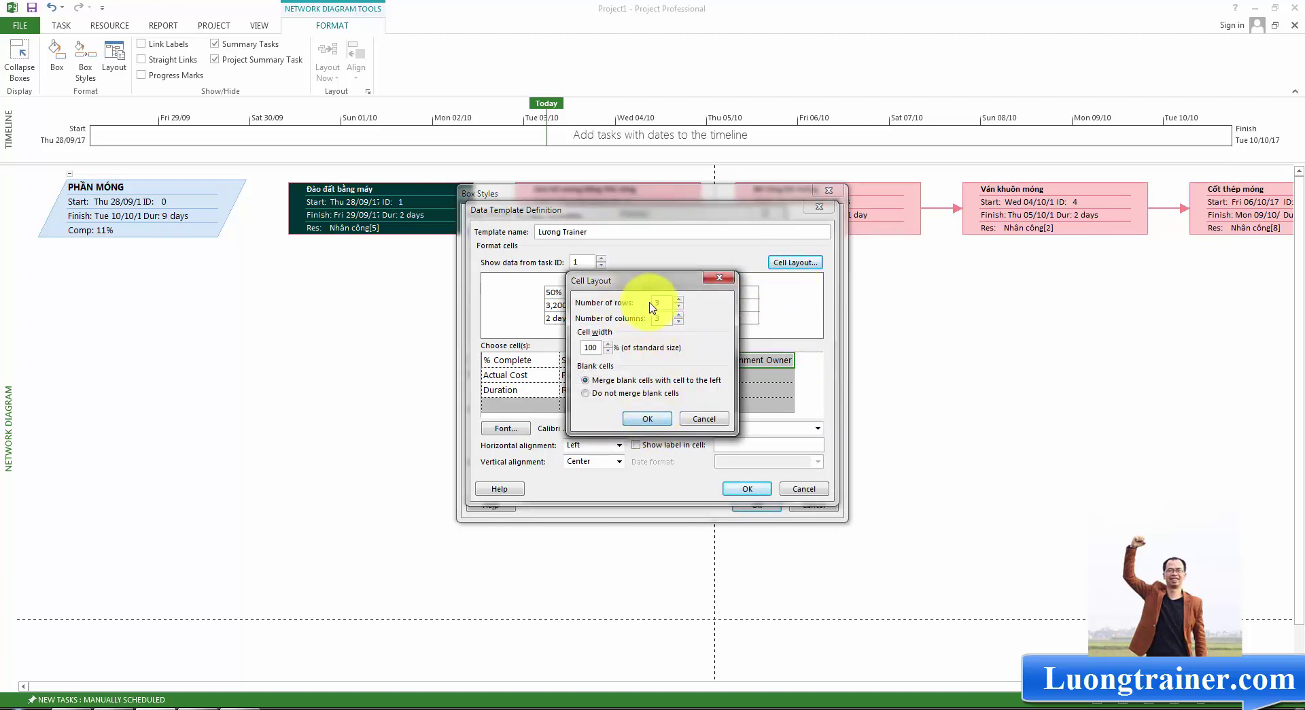
left_click(649, 418)
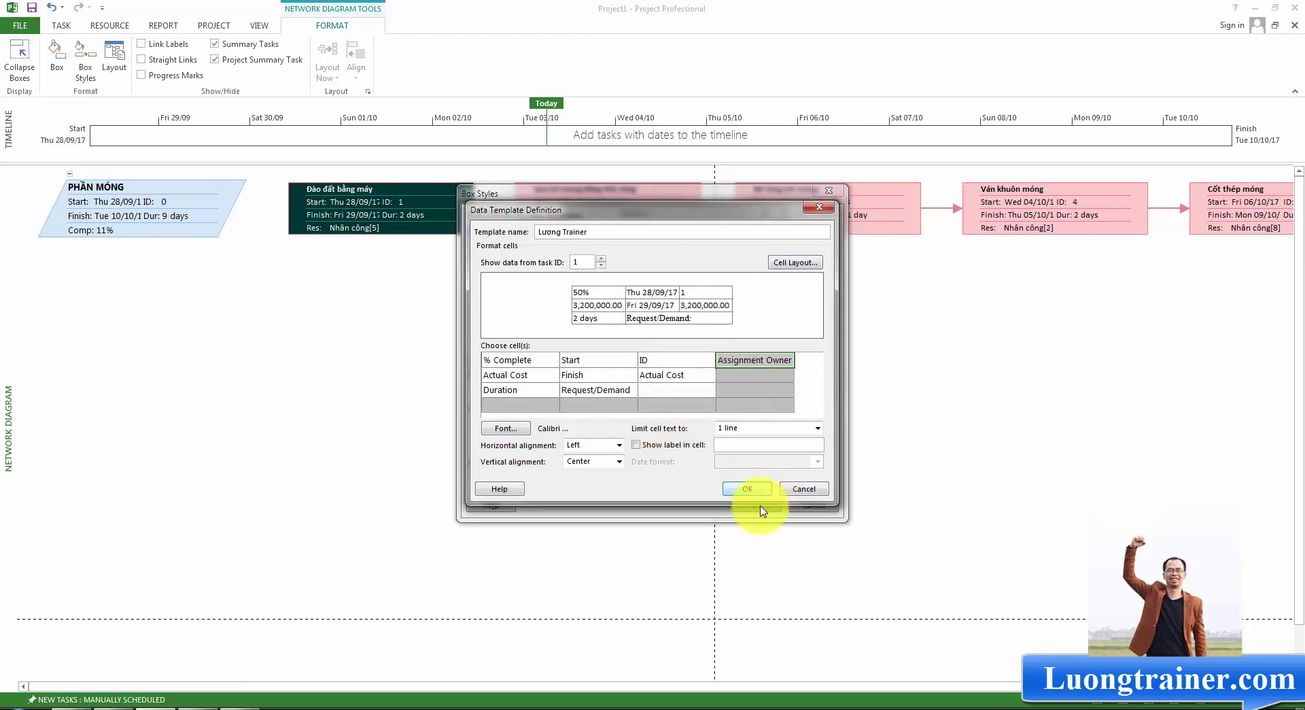
left_click(748, 489)
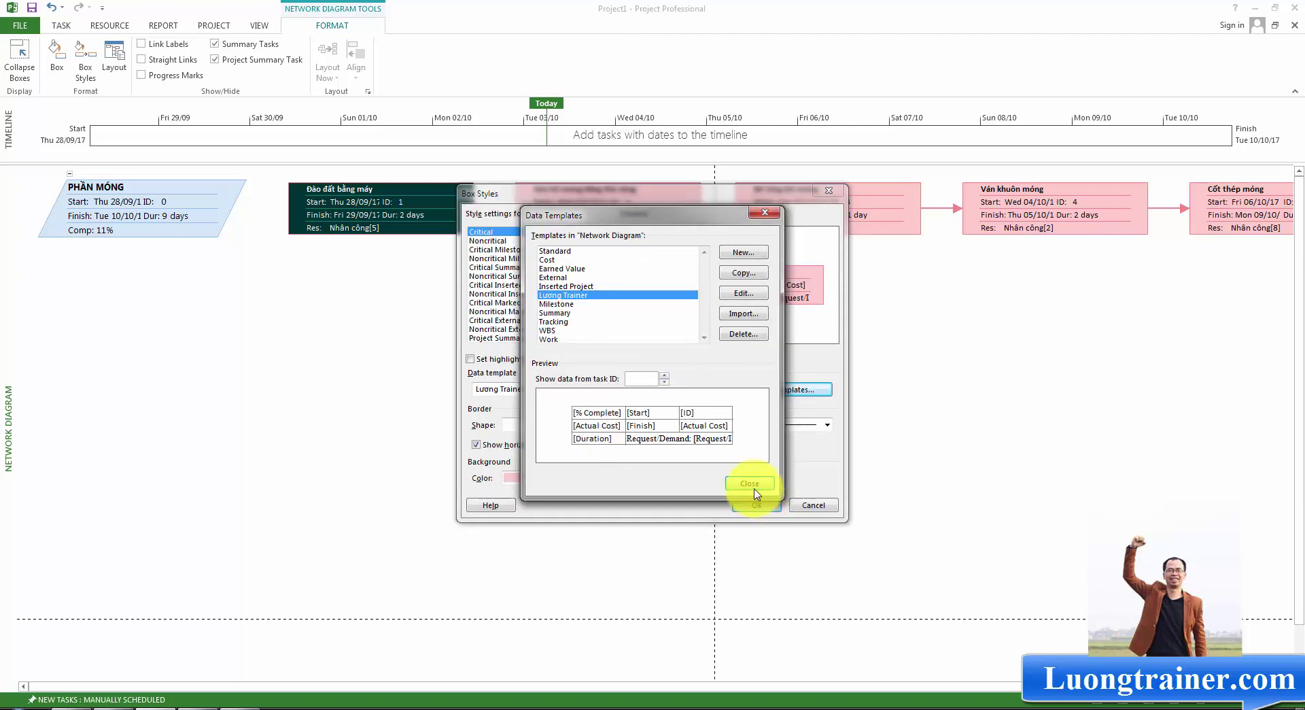
Step: Give the Critical box style an inverted trapezoid border shape in blue with a thicker line width
left_click(750, 483)
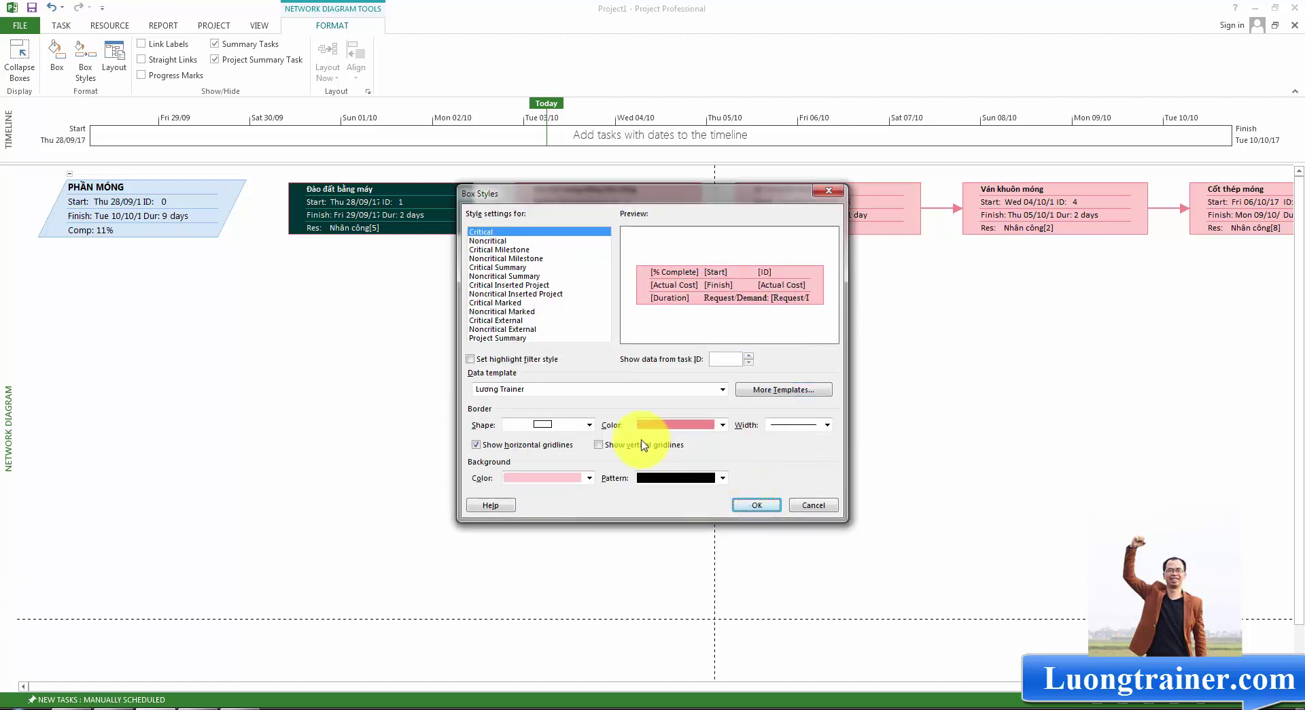
left_click(585, 425)
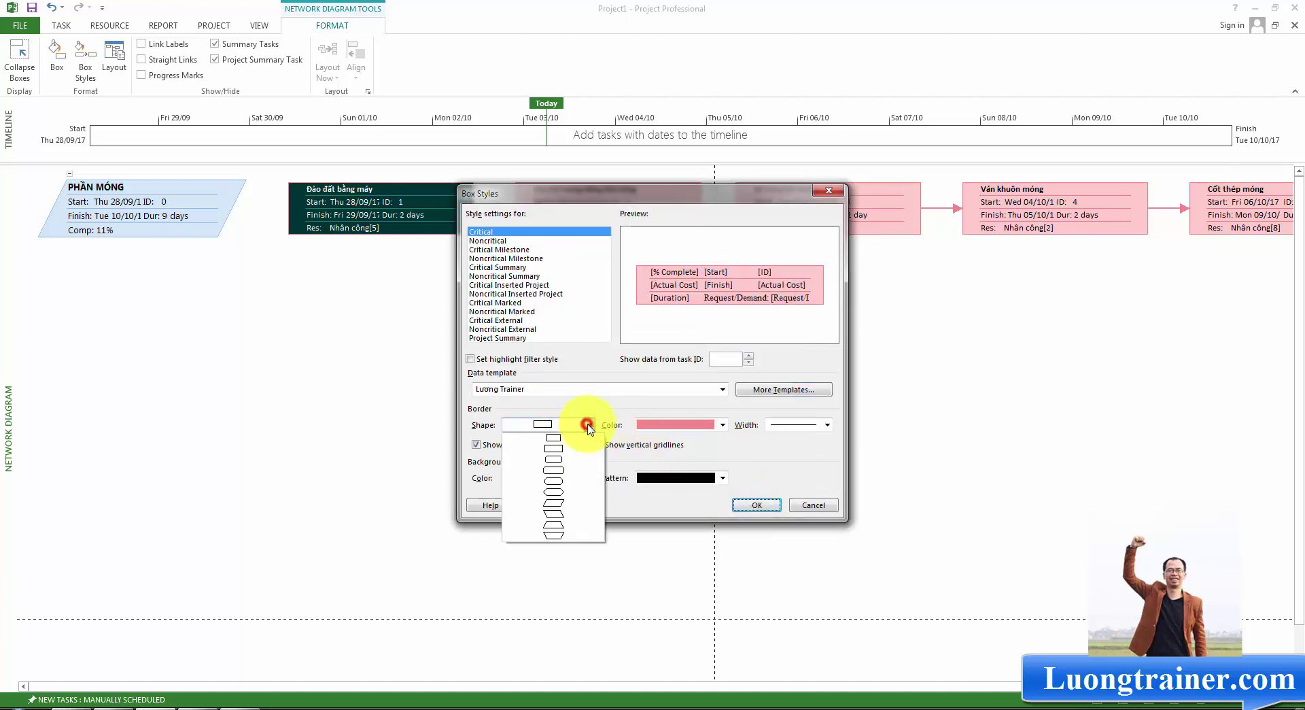
left_click(554, 533)
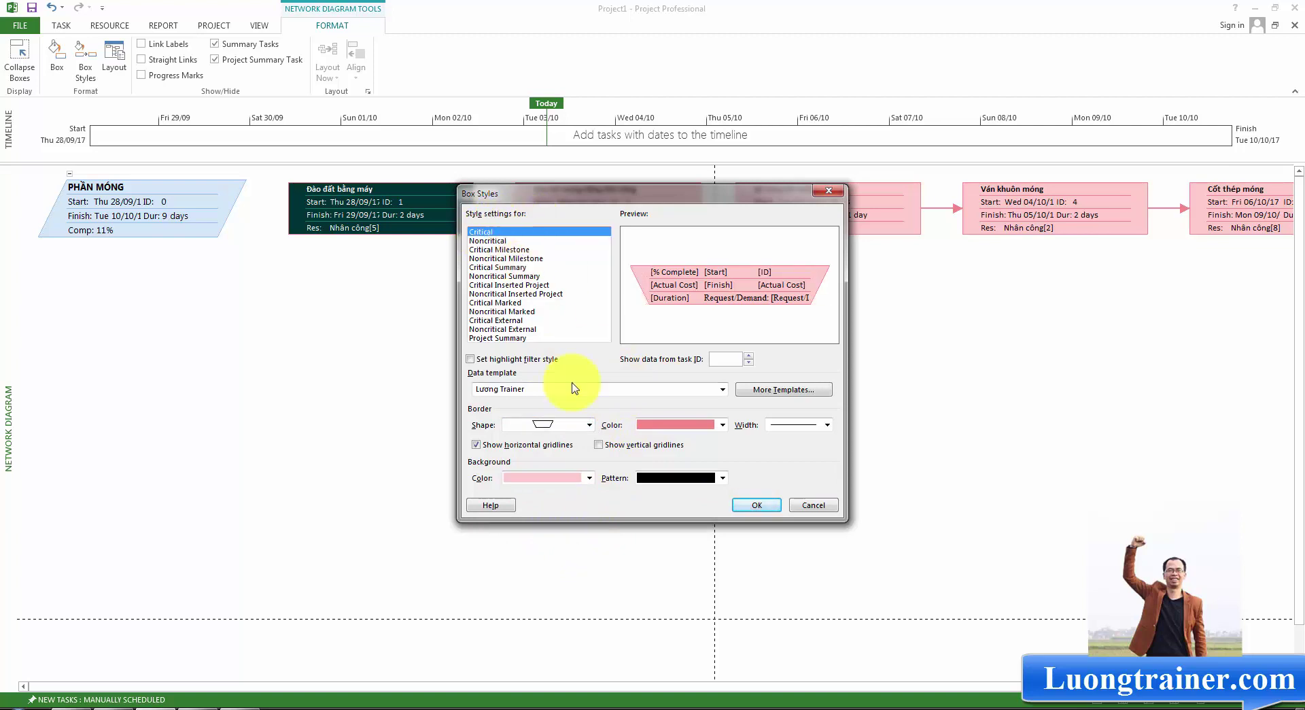
left_click(716, 427)
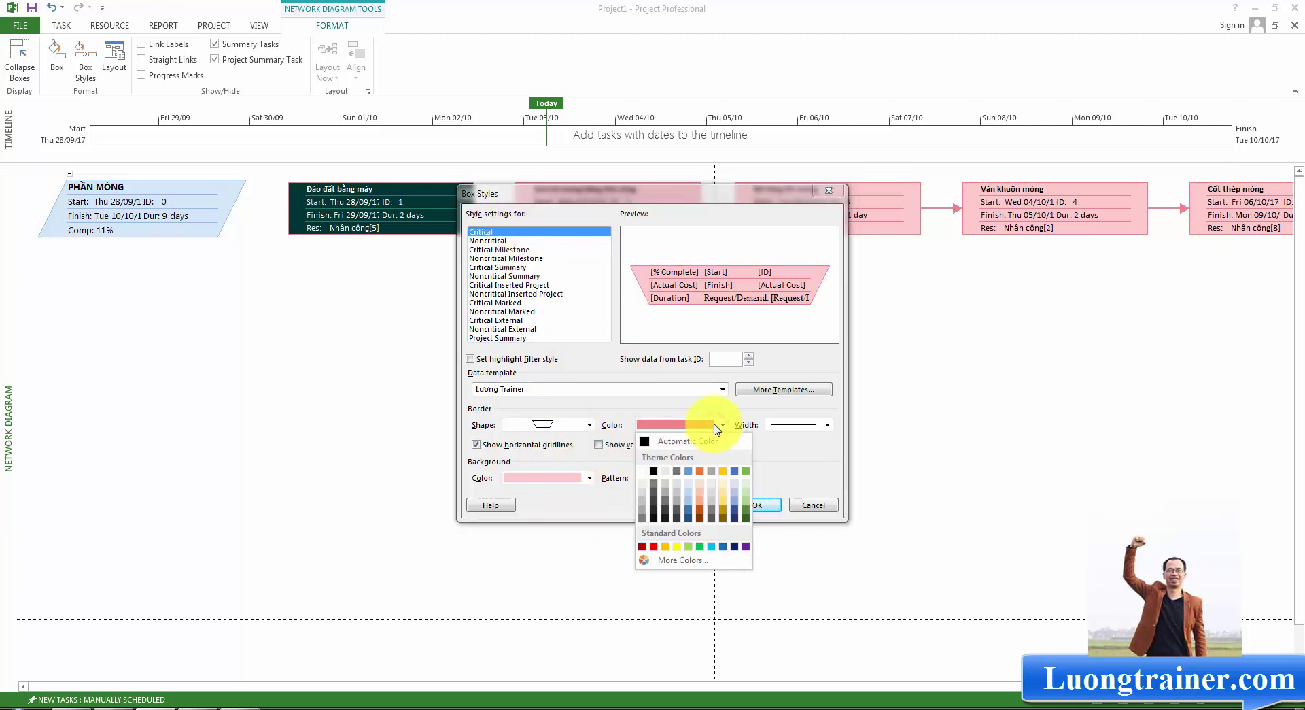
left_click(724, 546)
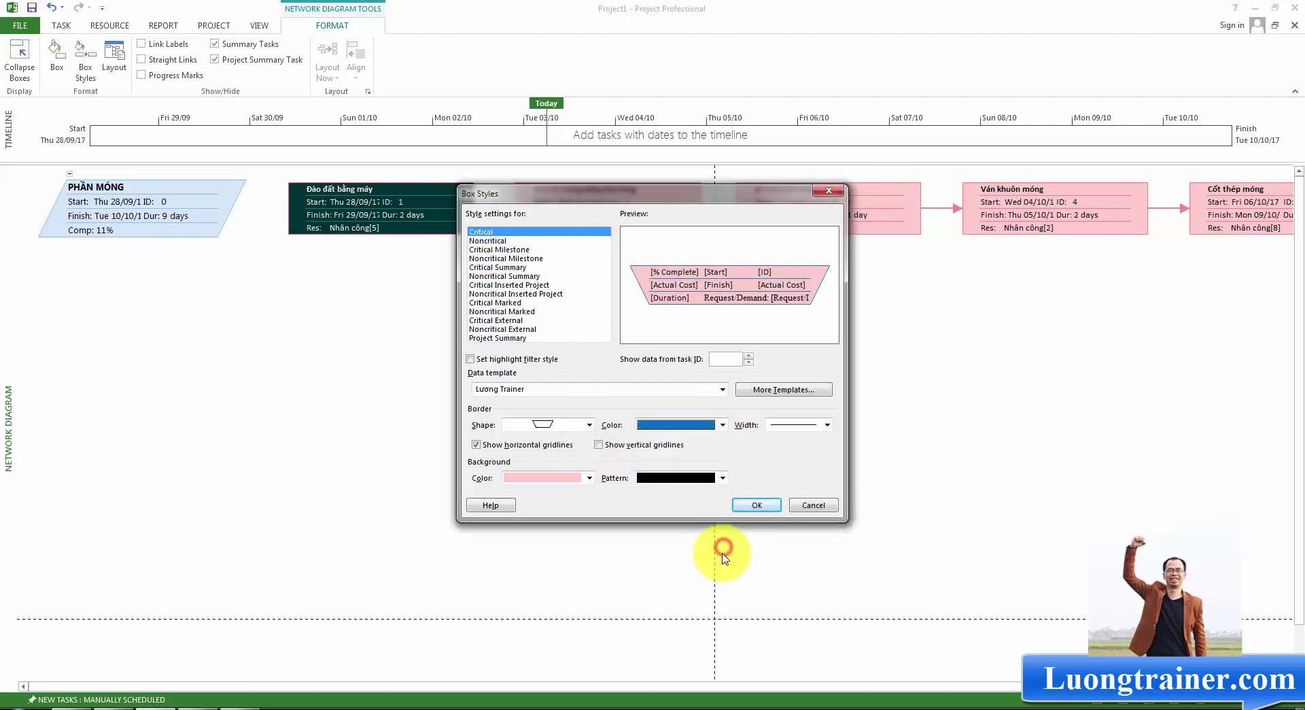
left_click(810, 433)
left_click(800, 460)
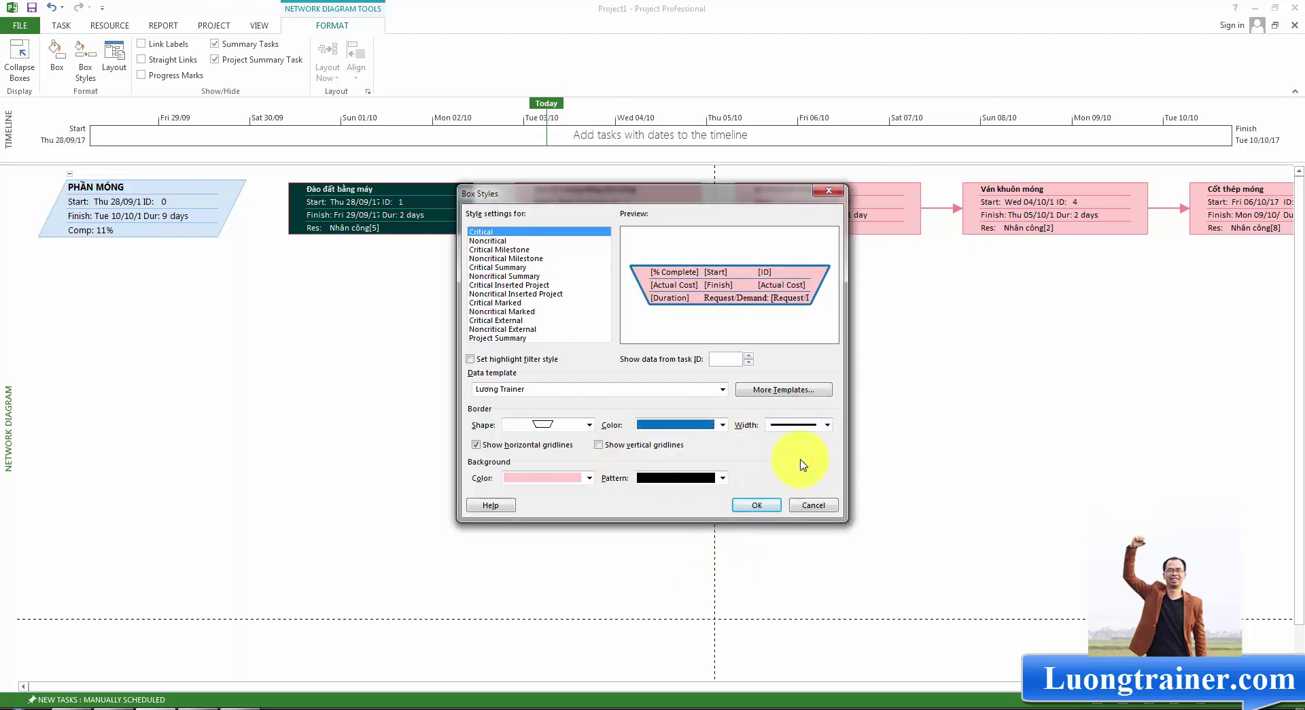
Step: Set the Critical box style's background to yellow with a dotted pattern and apply the style to the diagram
left_click(580, 479)
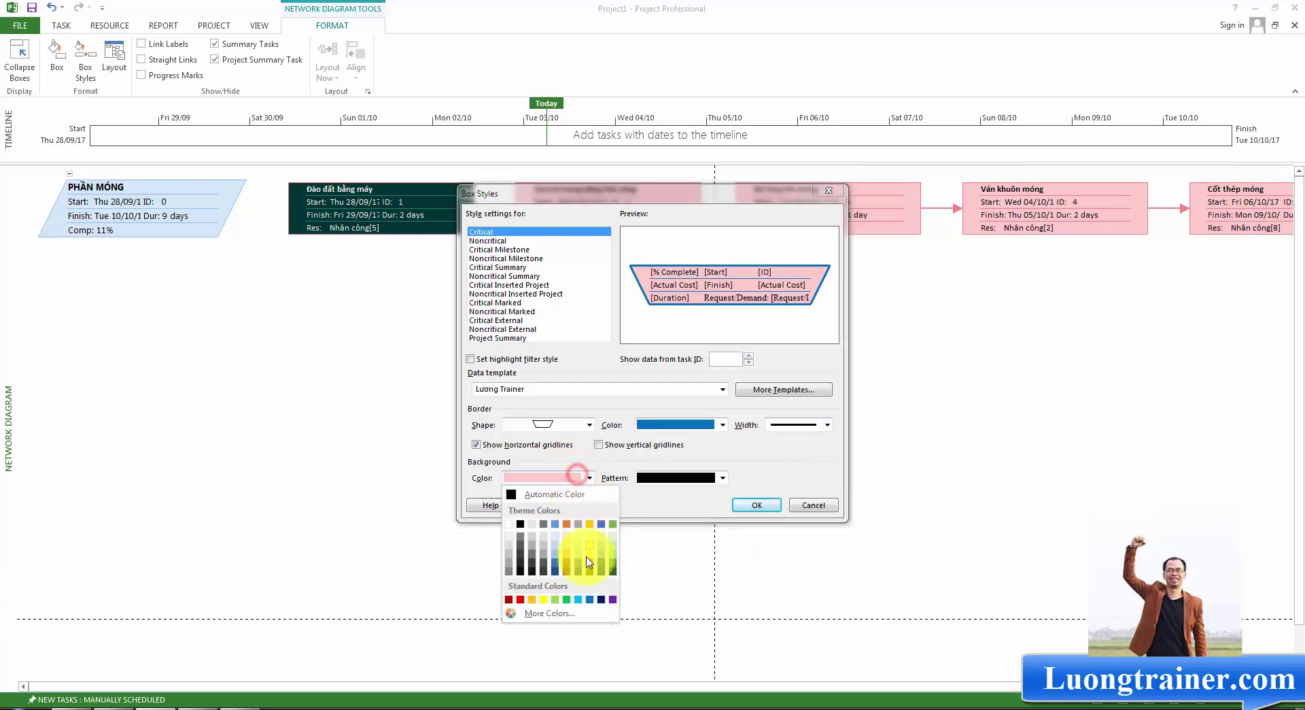
left_click(582, 599)
scroll(592, 479, "up", 3)
left_click(590, 478)
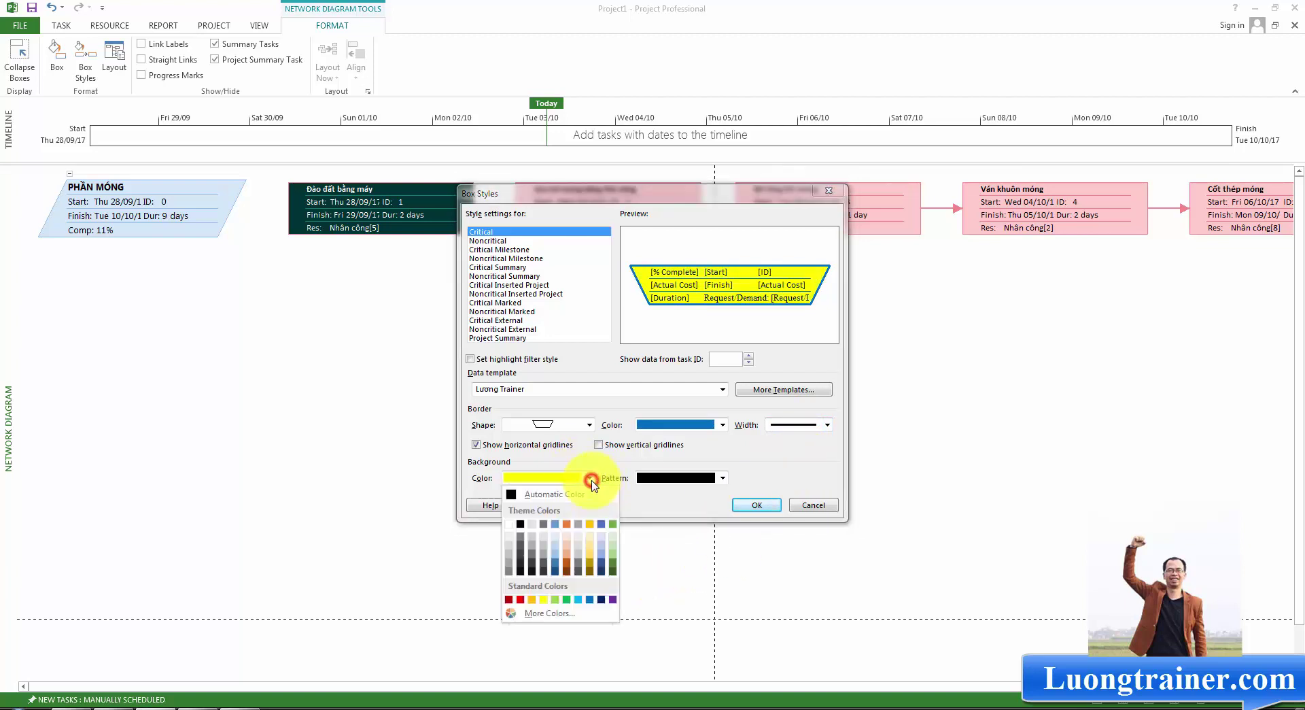
left_click(541, 599)
left_click(722, 478)
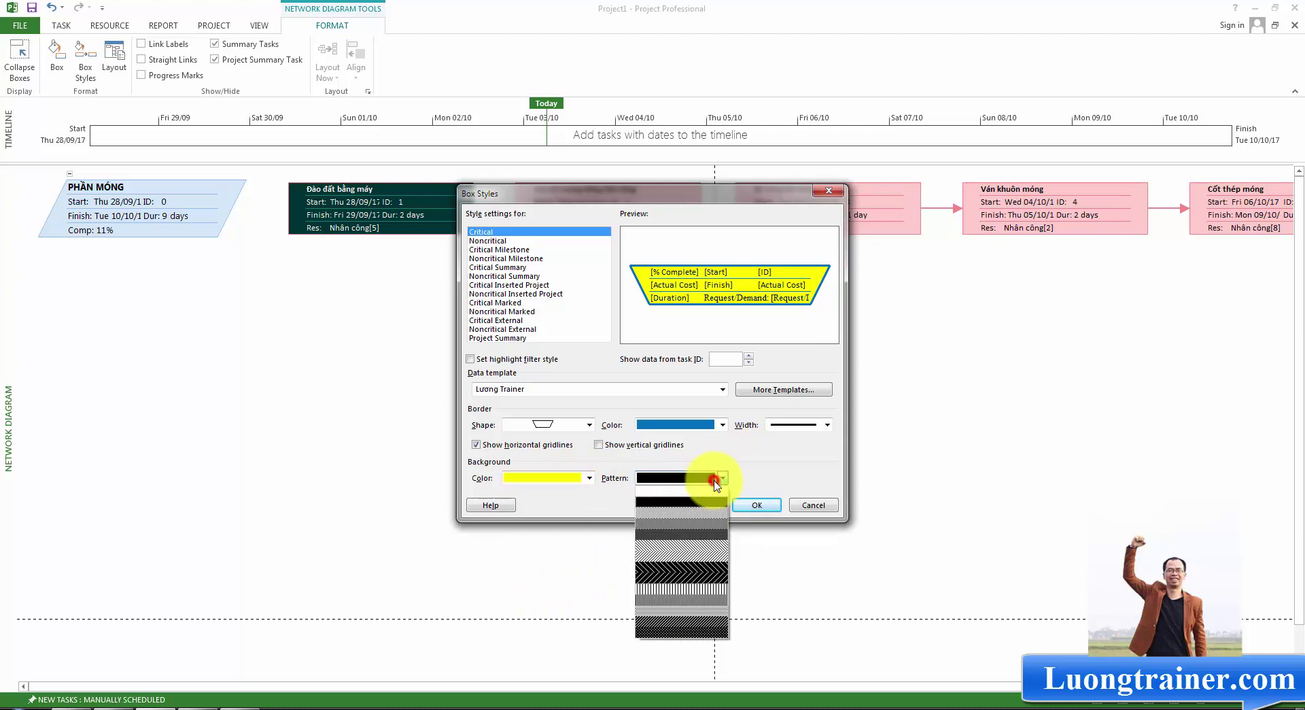
left_click(680, 547)
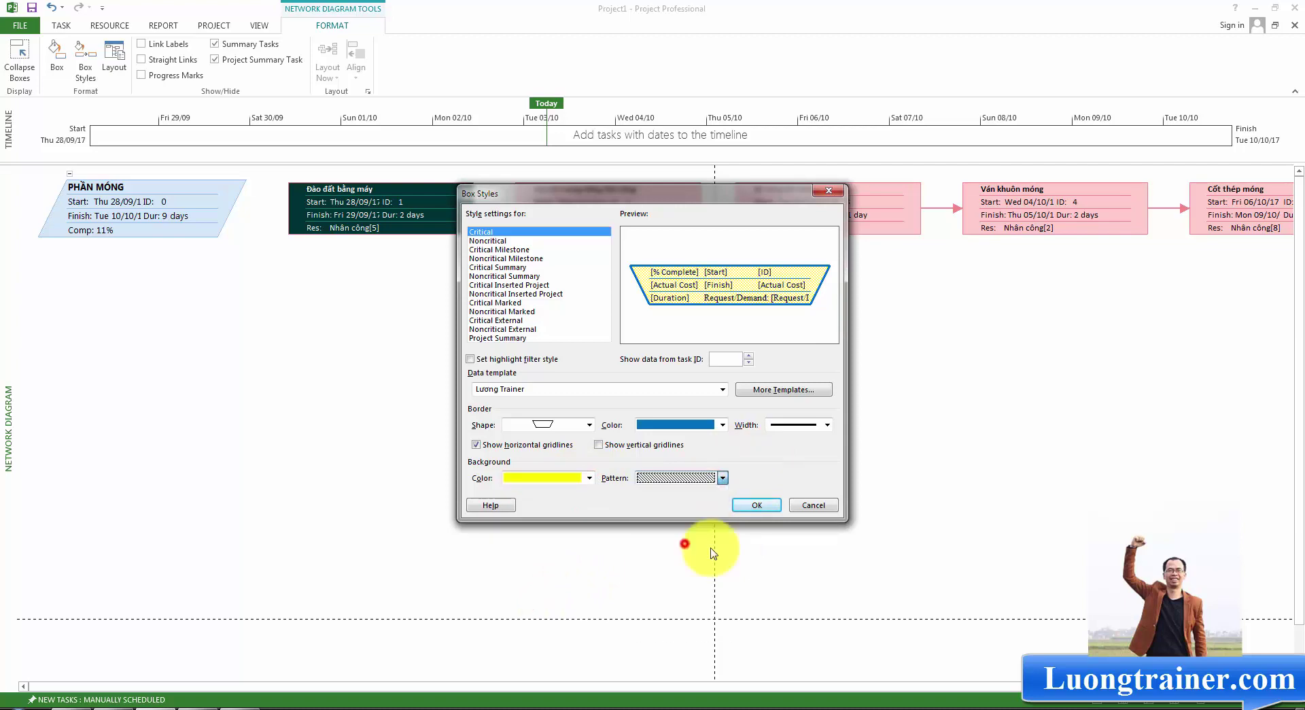
left_click(756, 506)
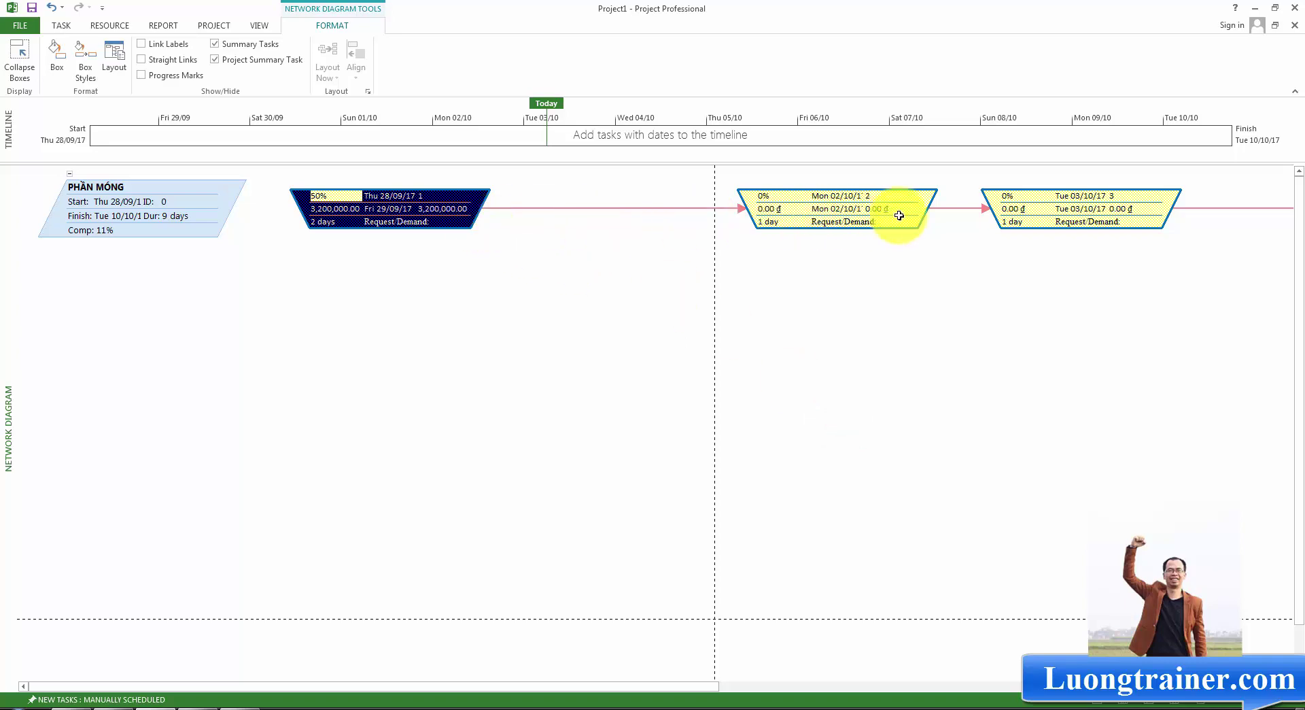
Step: Format only the first task's box (ID 1) with an octagonal border shape
left_click_drag(582, 687, 545, 679)
left_click(440, 410)
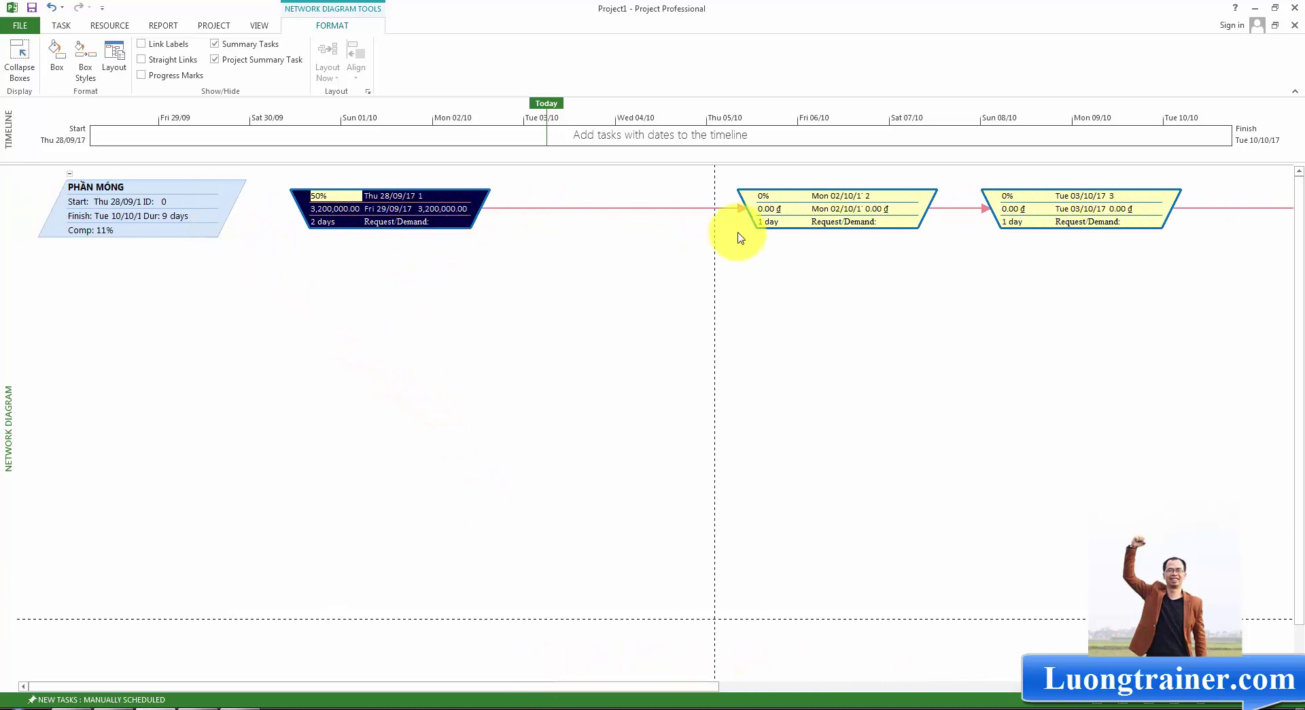
left_click(771, 218)
left_click(395, 224)
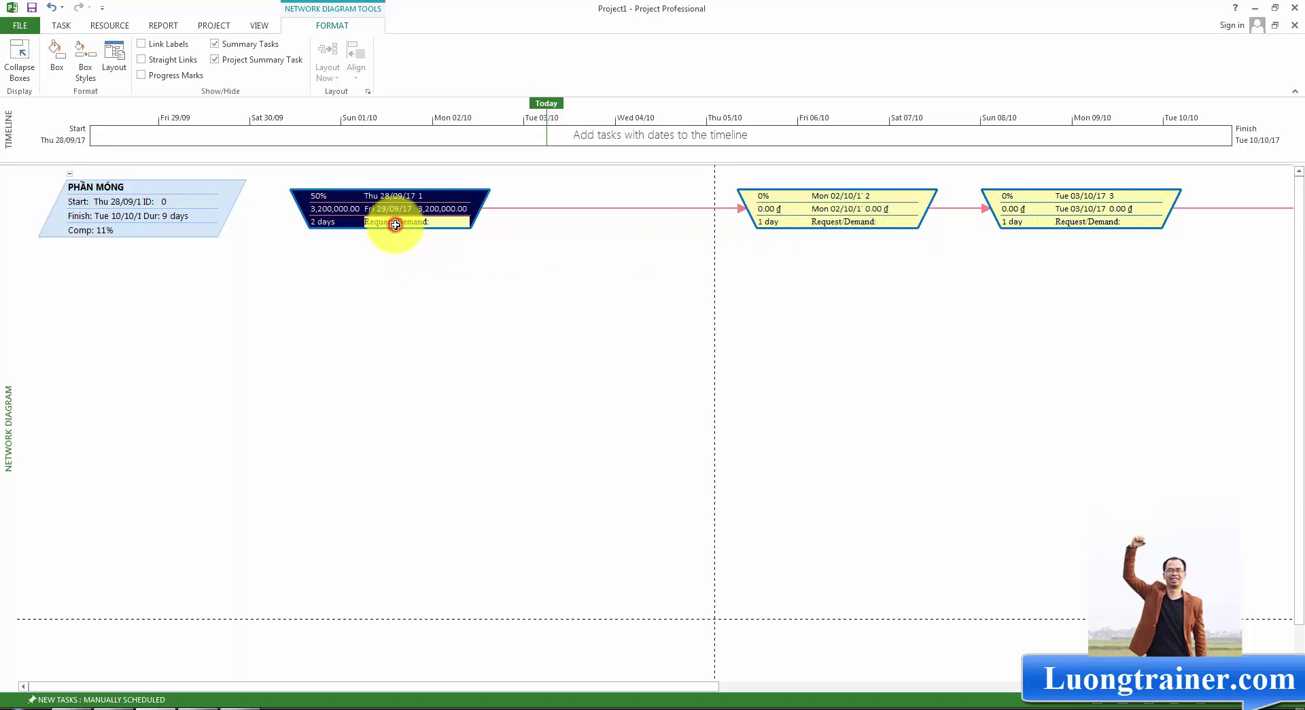
left_click(845, 222)
left_click(419, 225)
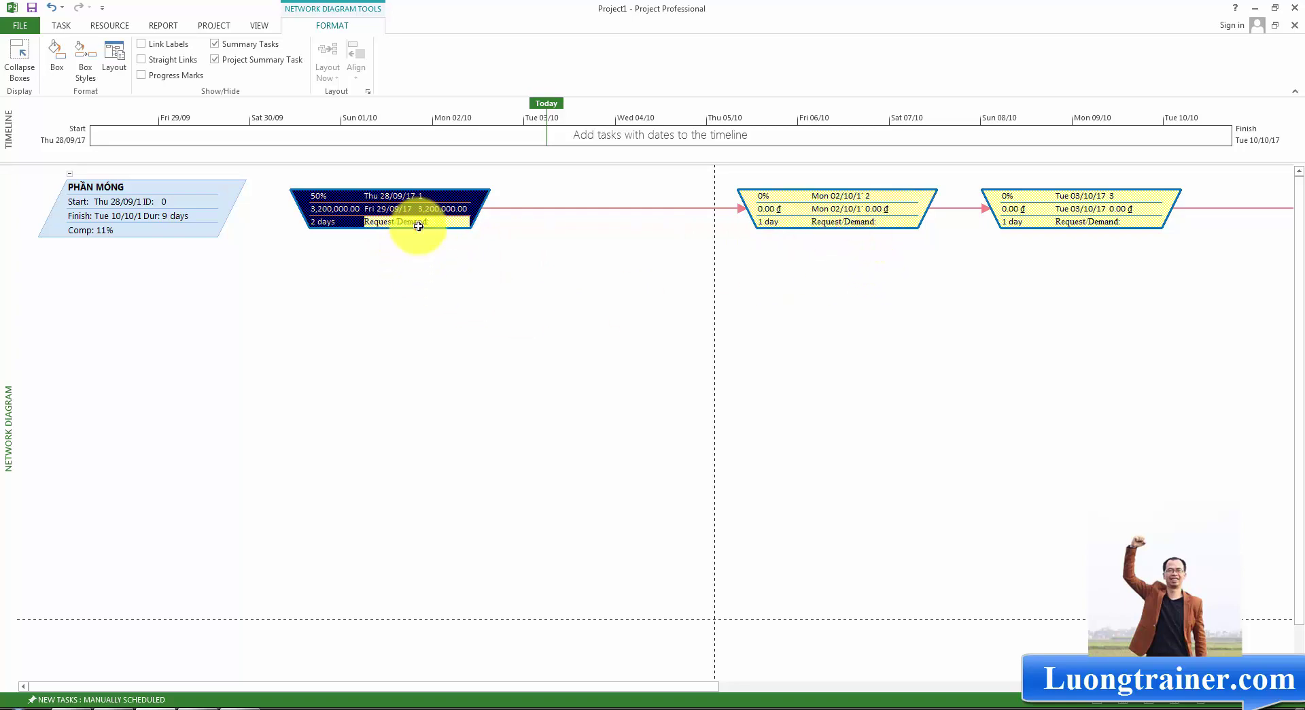
left_click(60, 65)
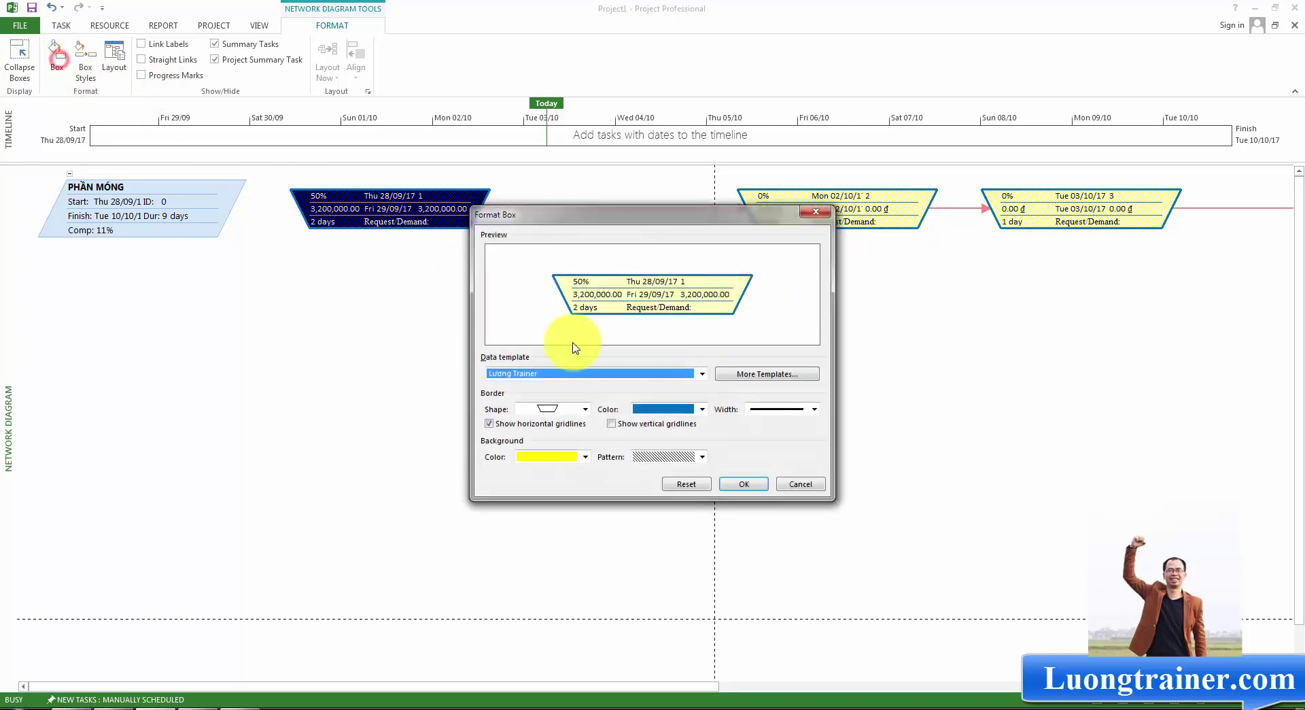
left_click(561, 408)
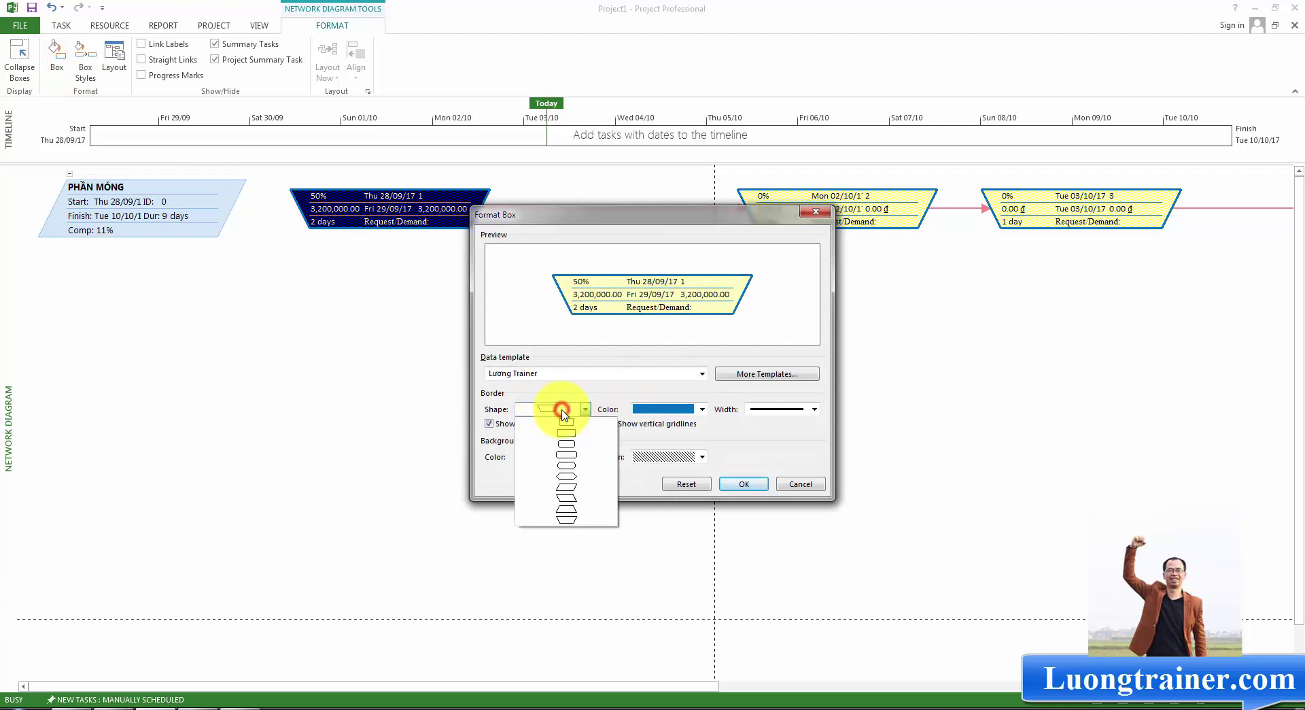
left_click(571, 468)
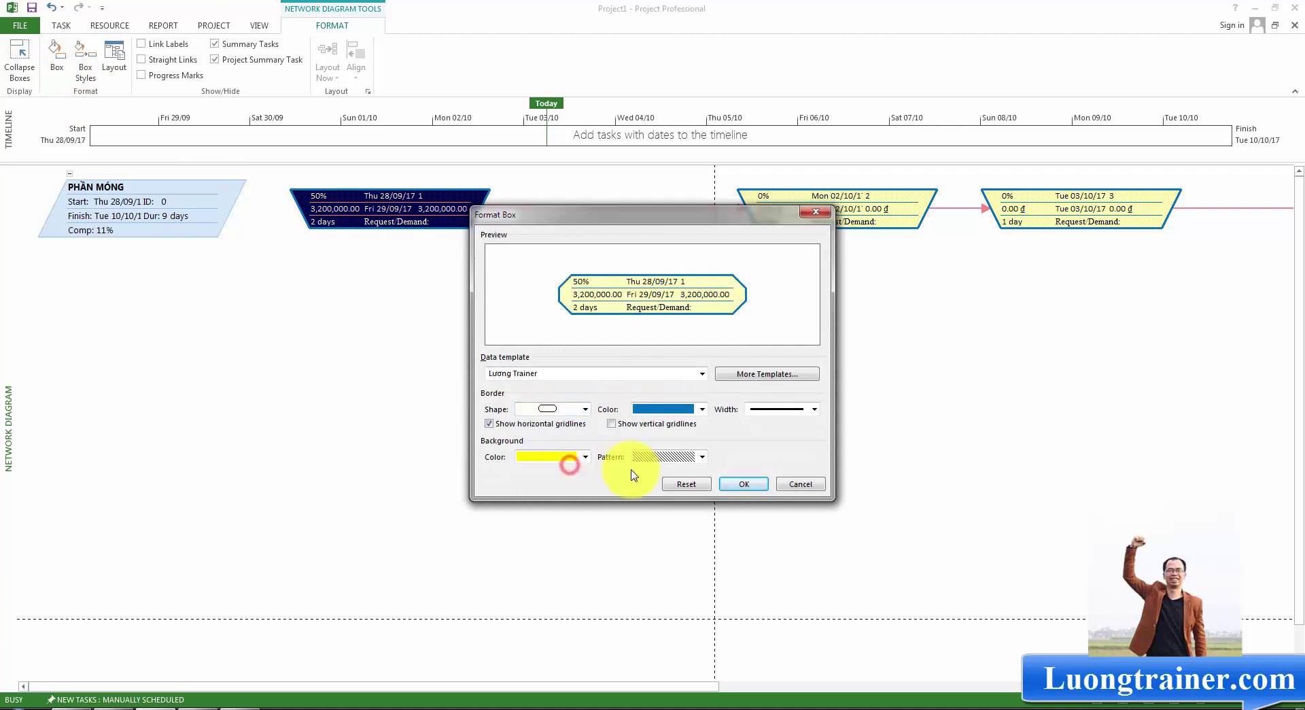
left_click(745, 484)
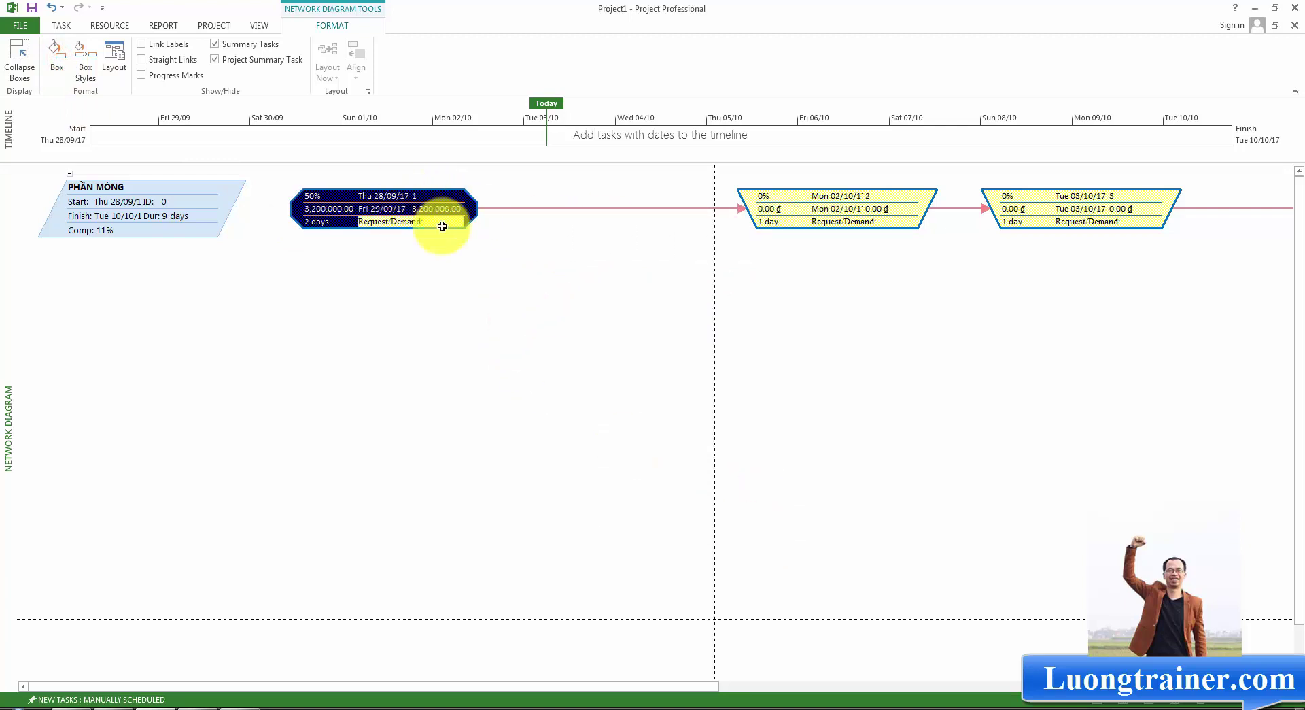
left_click(821, 204)
left_click(1081, 209)
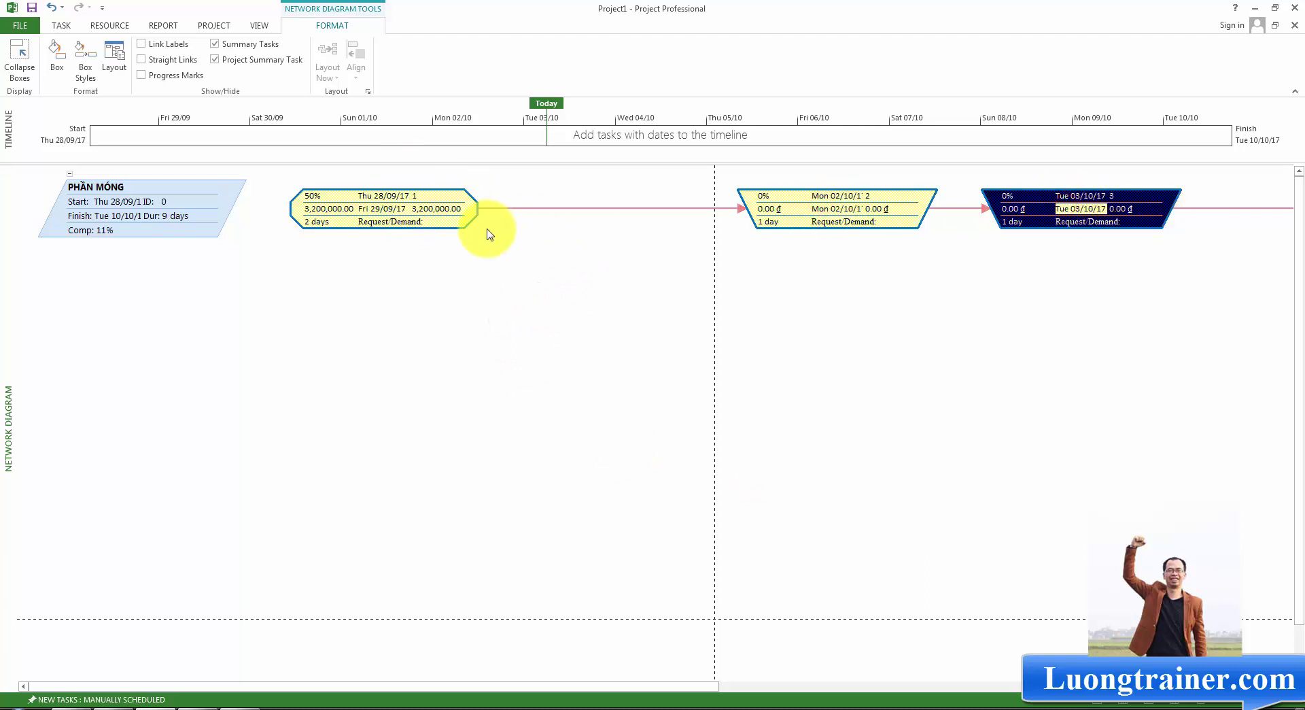
left_click(437, 209)
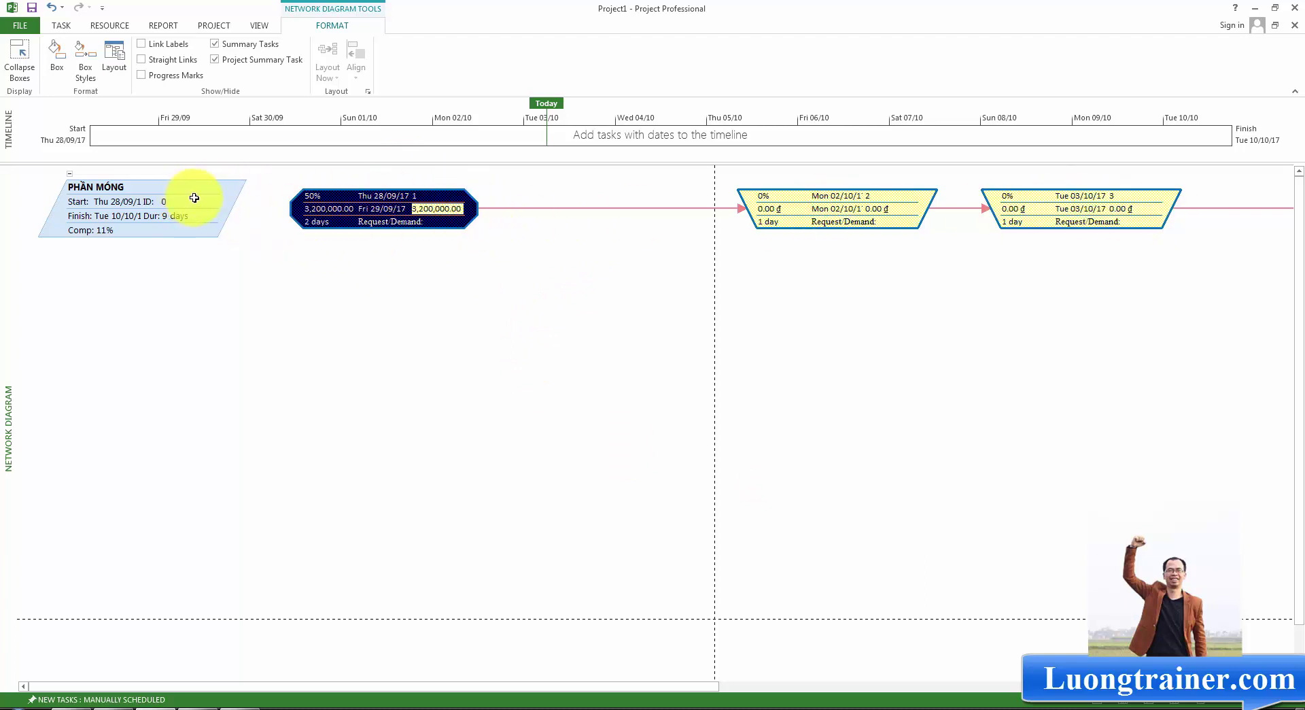
left_click(909, 207)
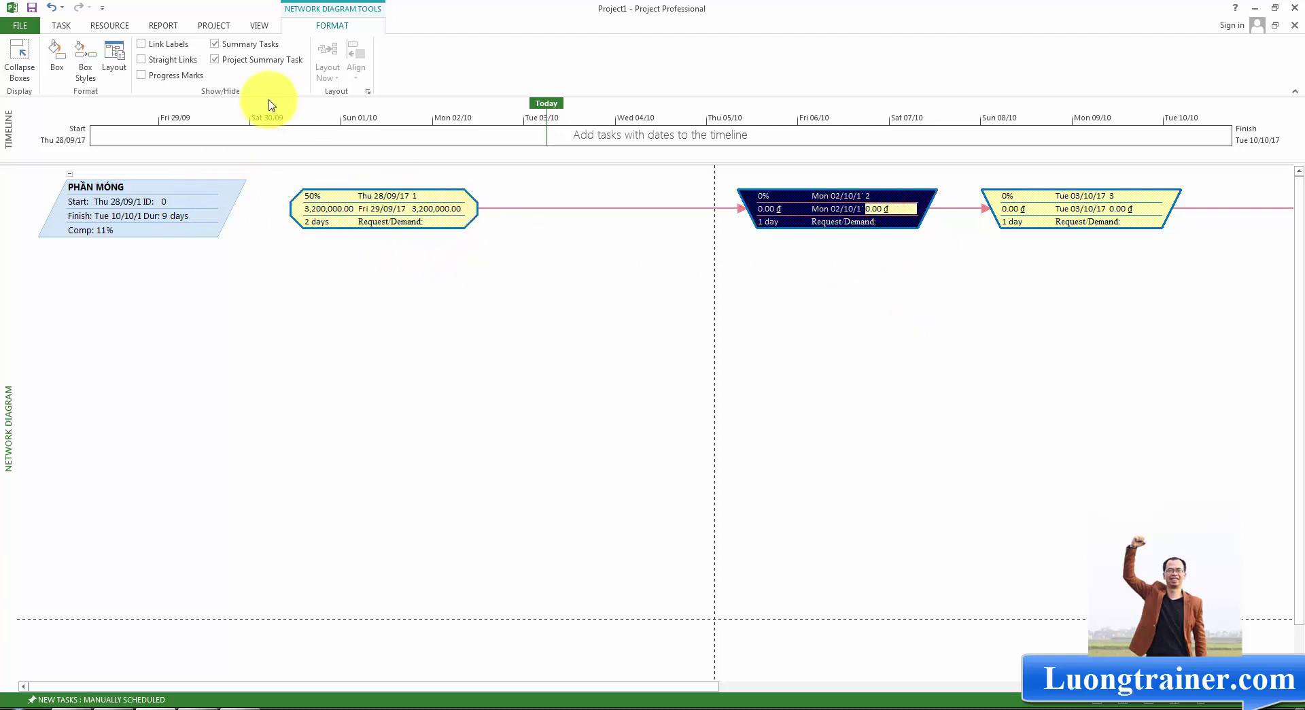
Step: Collapse the tasks under the PHẦN MÓNG summary box and expand them again
left_click(70, 175)
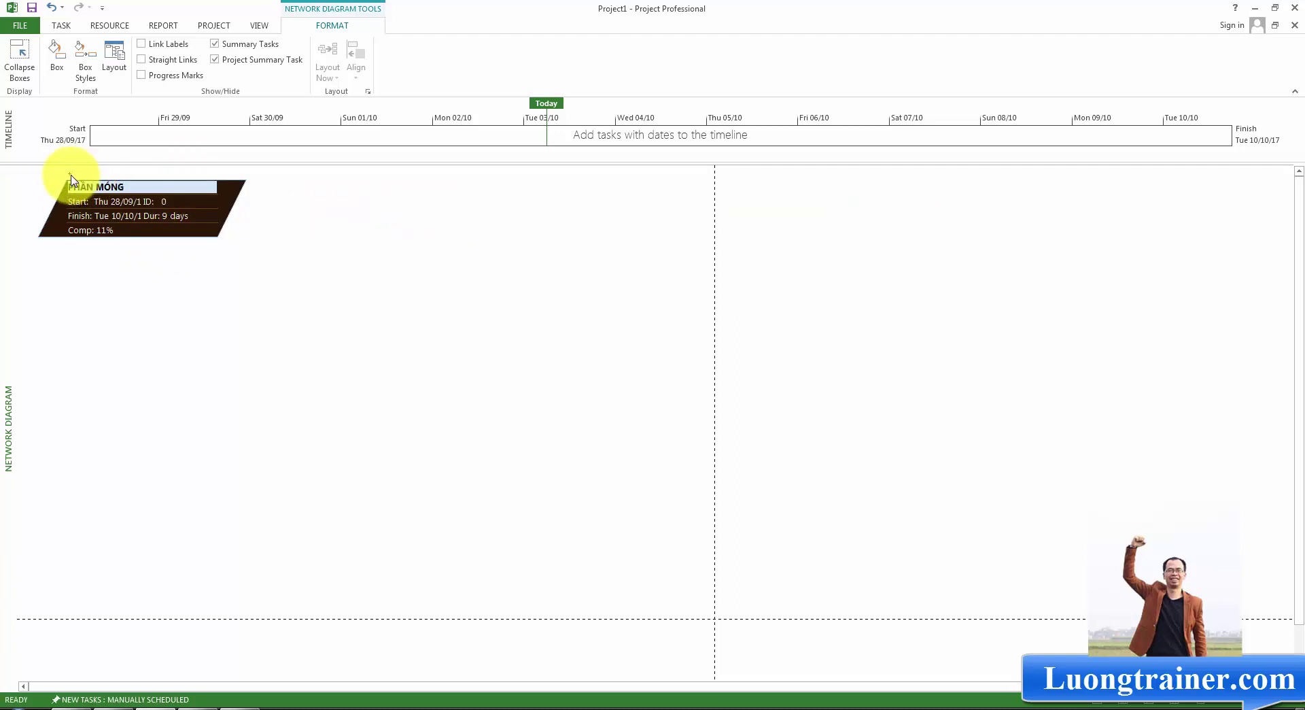
left_click(70, 175)
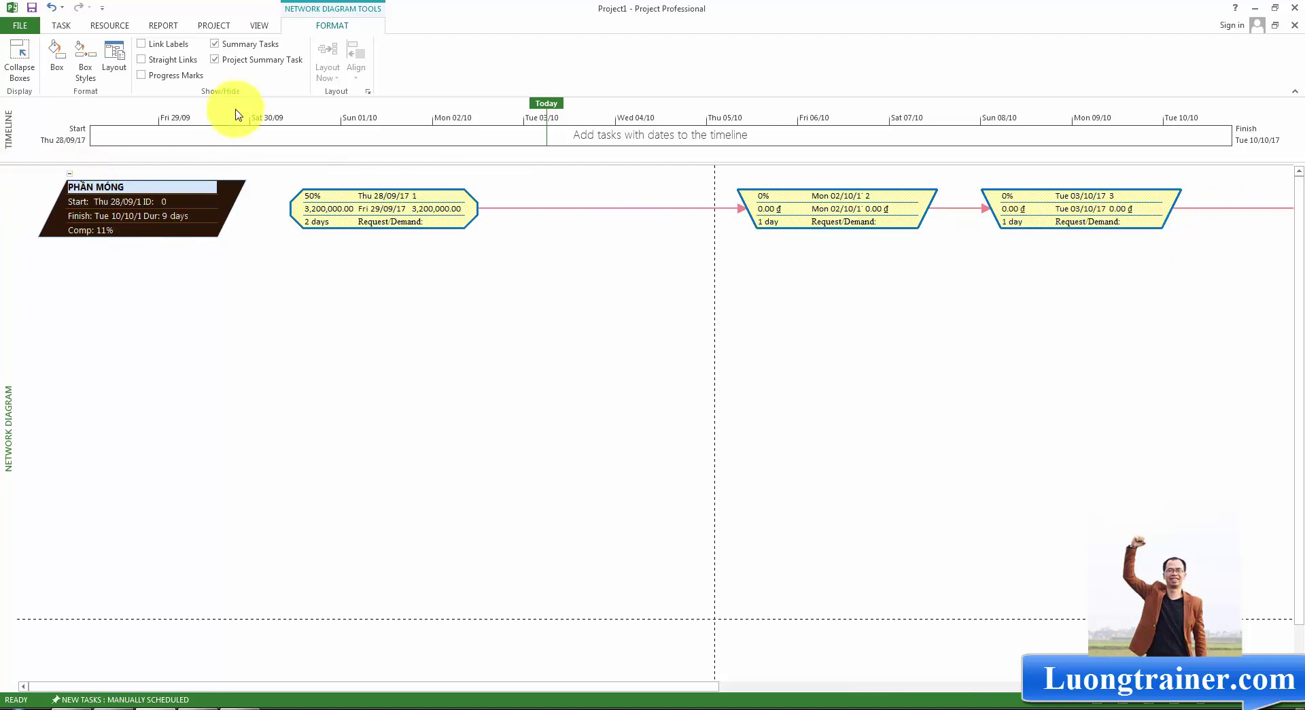
Step: Hide and restore the project summary task, and do the same for the summary tasks display
left_click(244, 66)
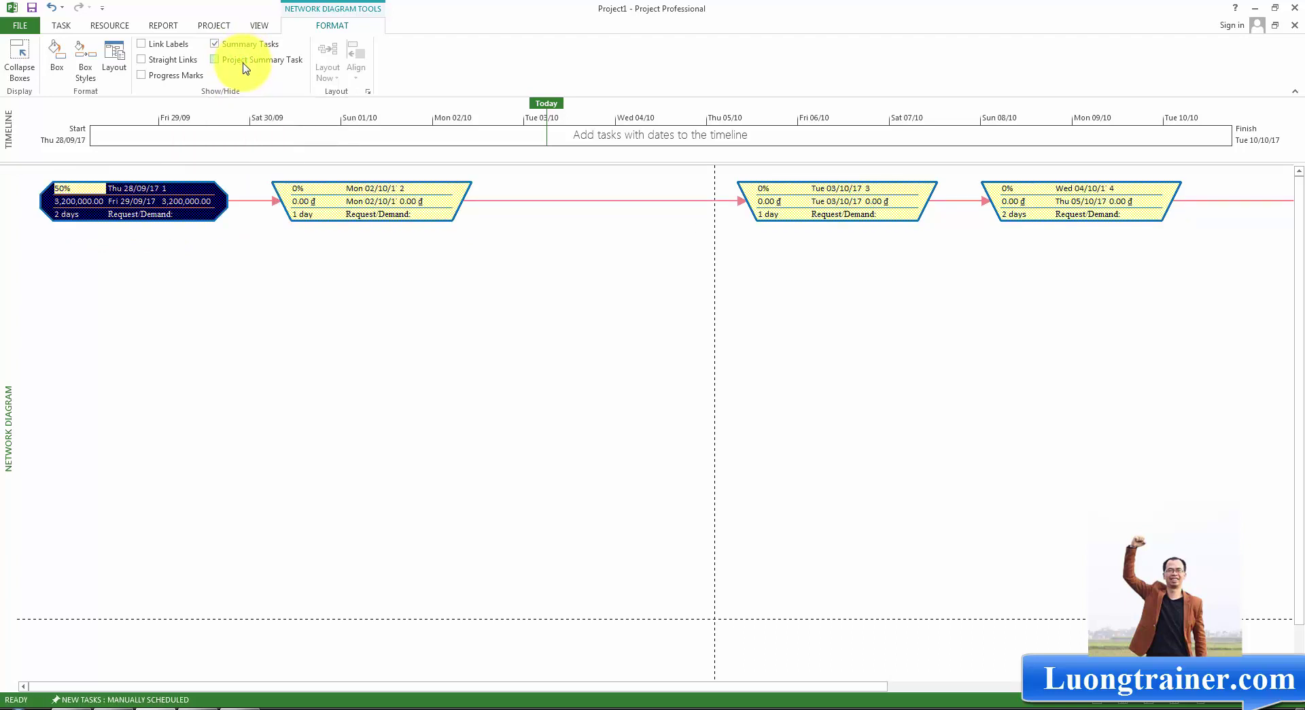
left_click(246, 63)
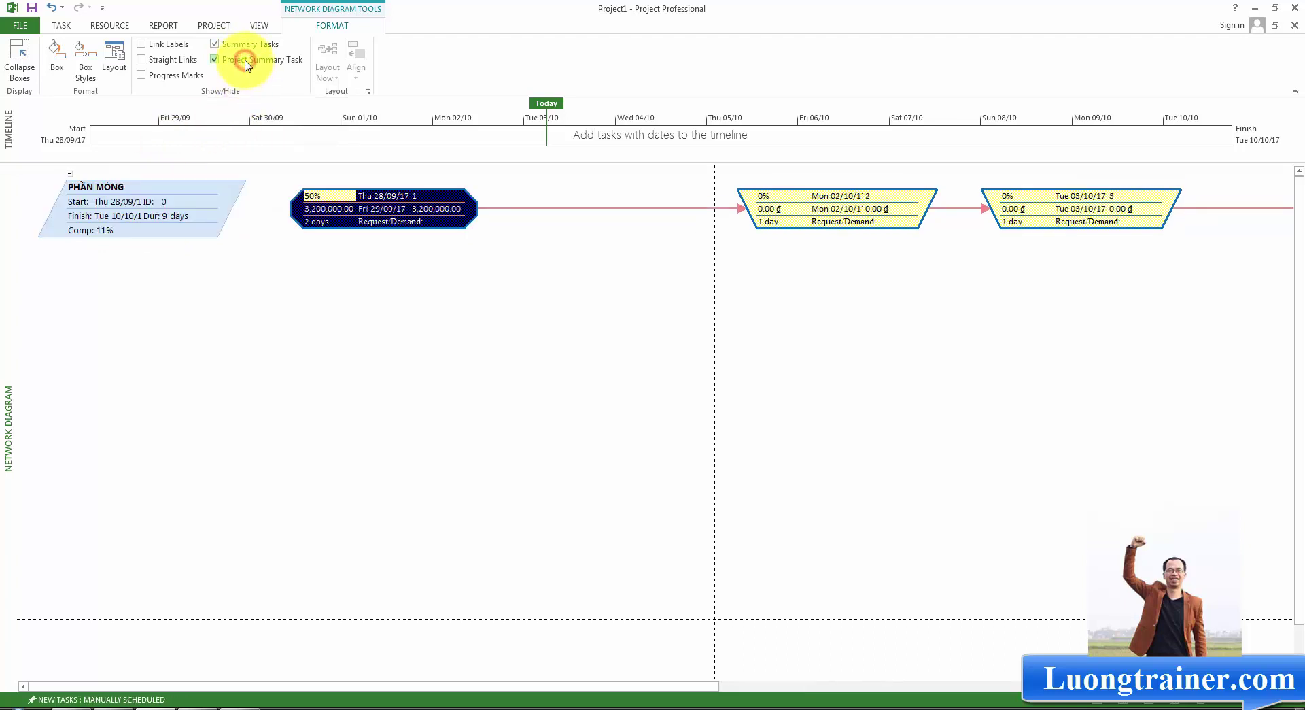
left_click(247, 49)
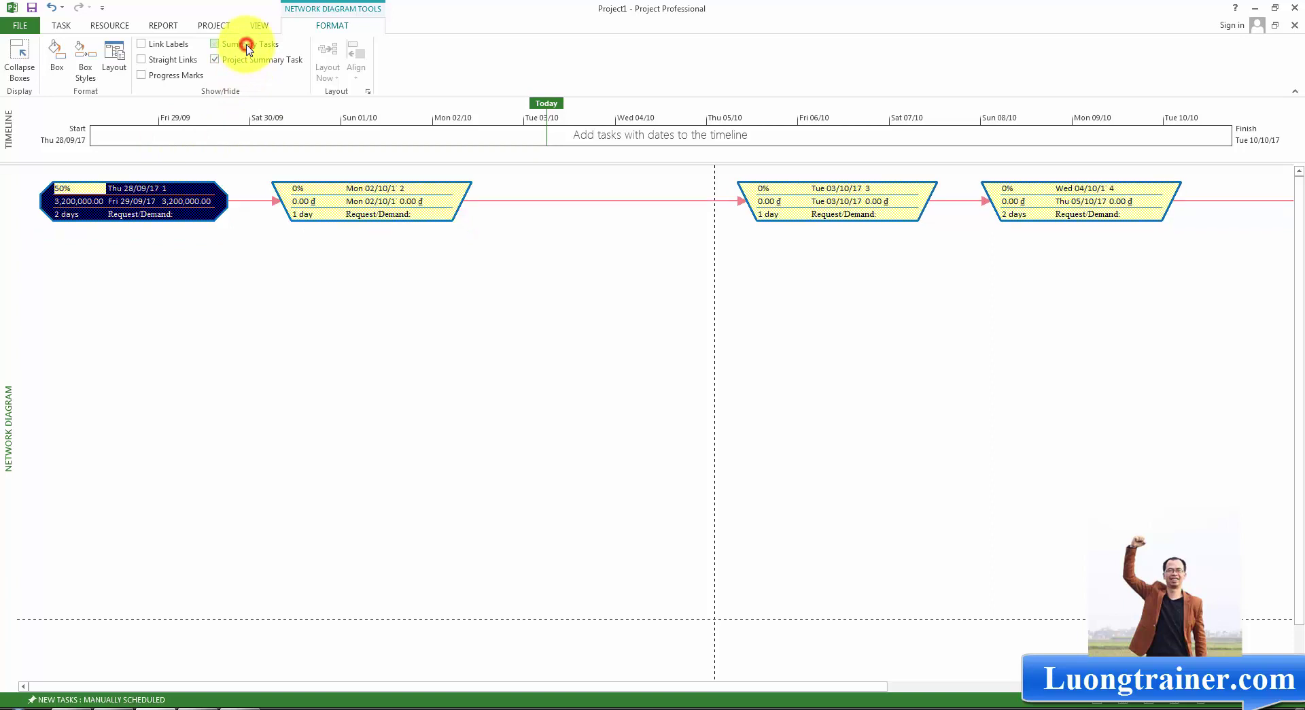
left_click(247, 49)
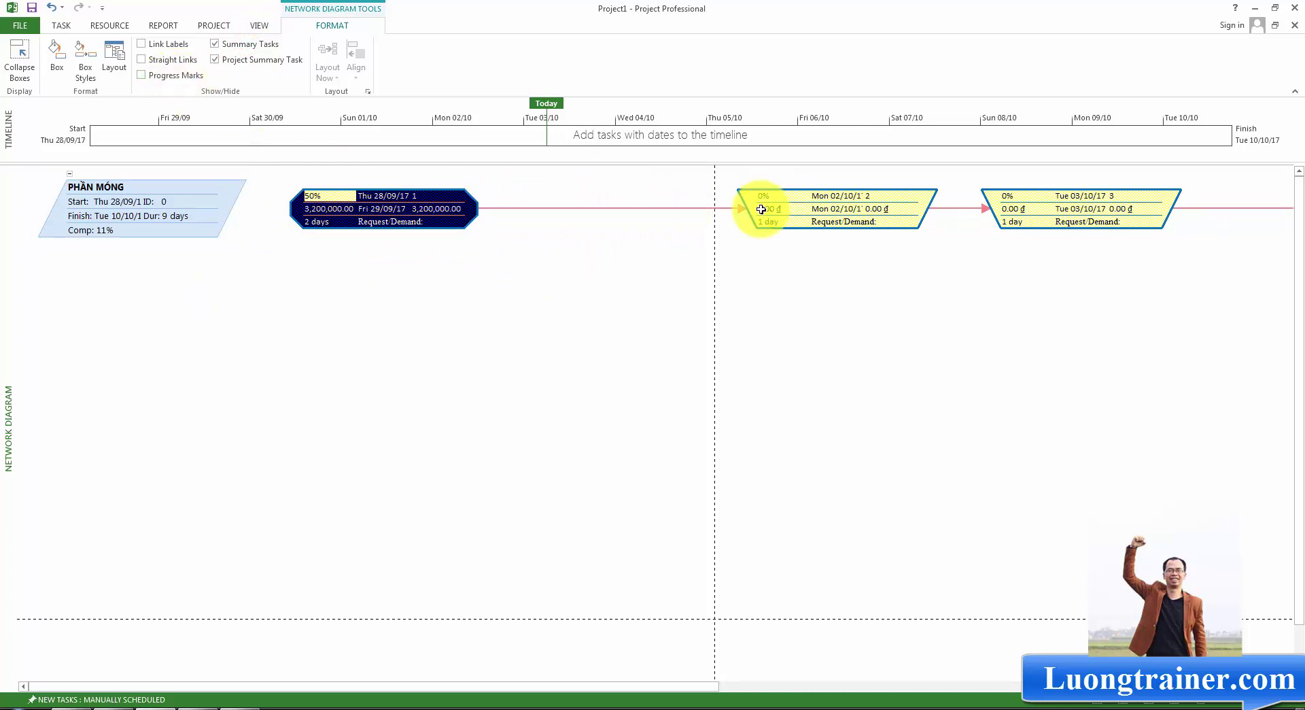
Step: Show the link labels, check them on the dependency lines across the whole diagram, and hide them again
left_click(170, 45)
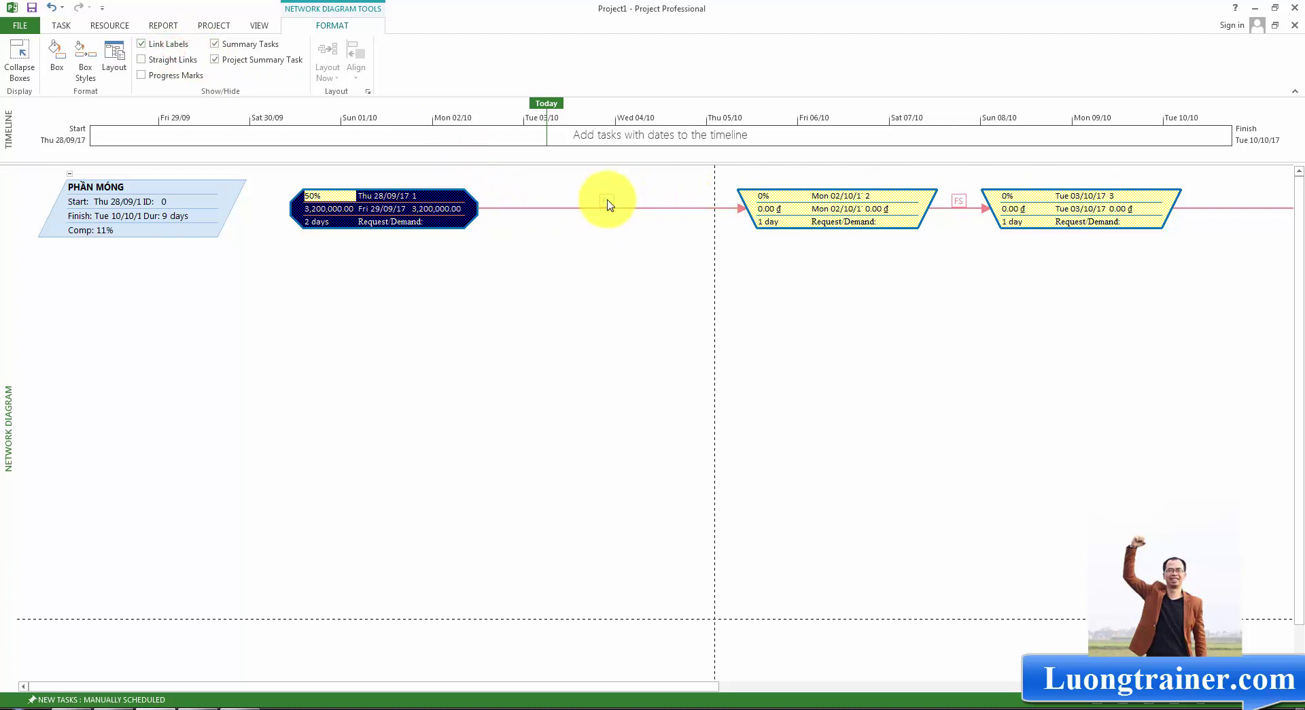
left_click(862, 686)
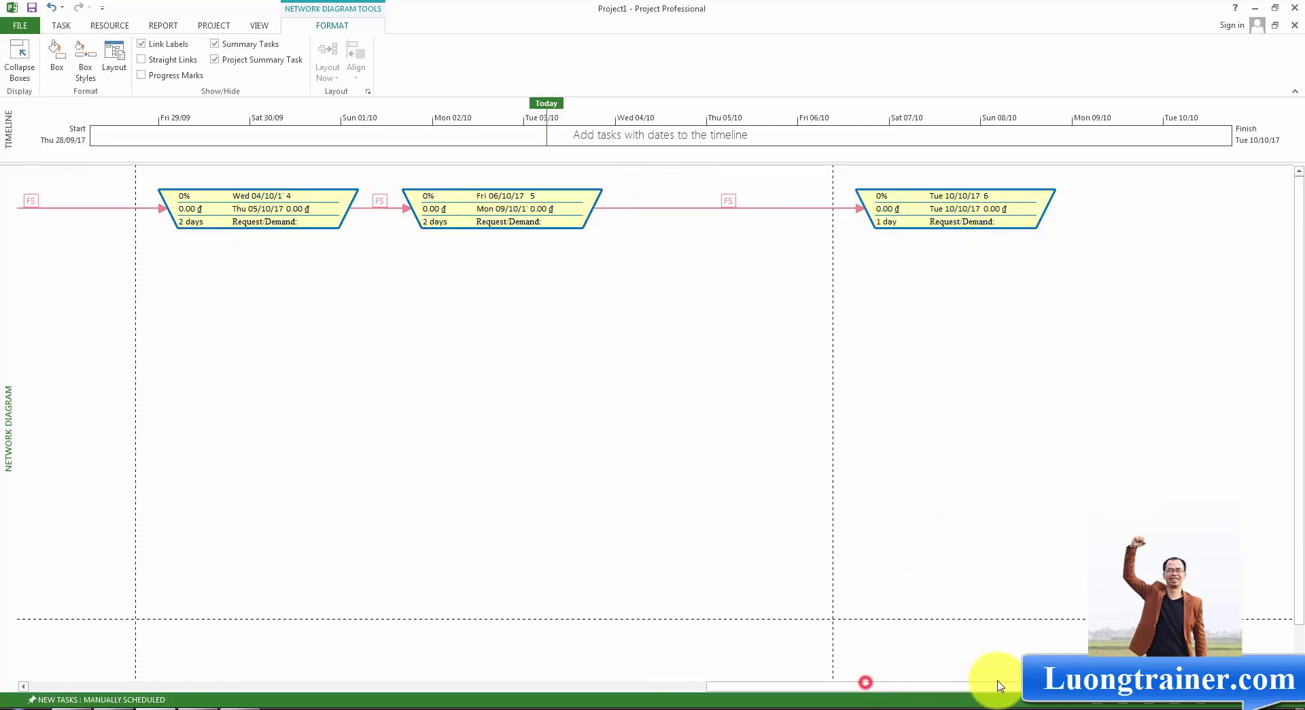
left_click_drag(932, 683, 181, 653)
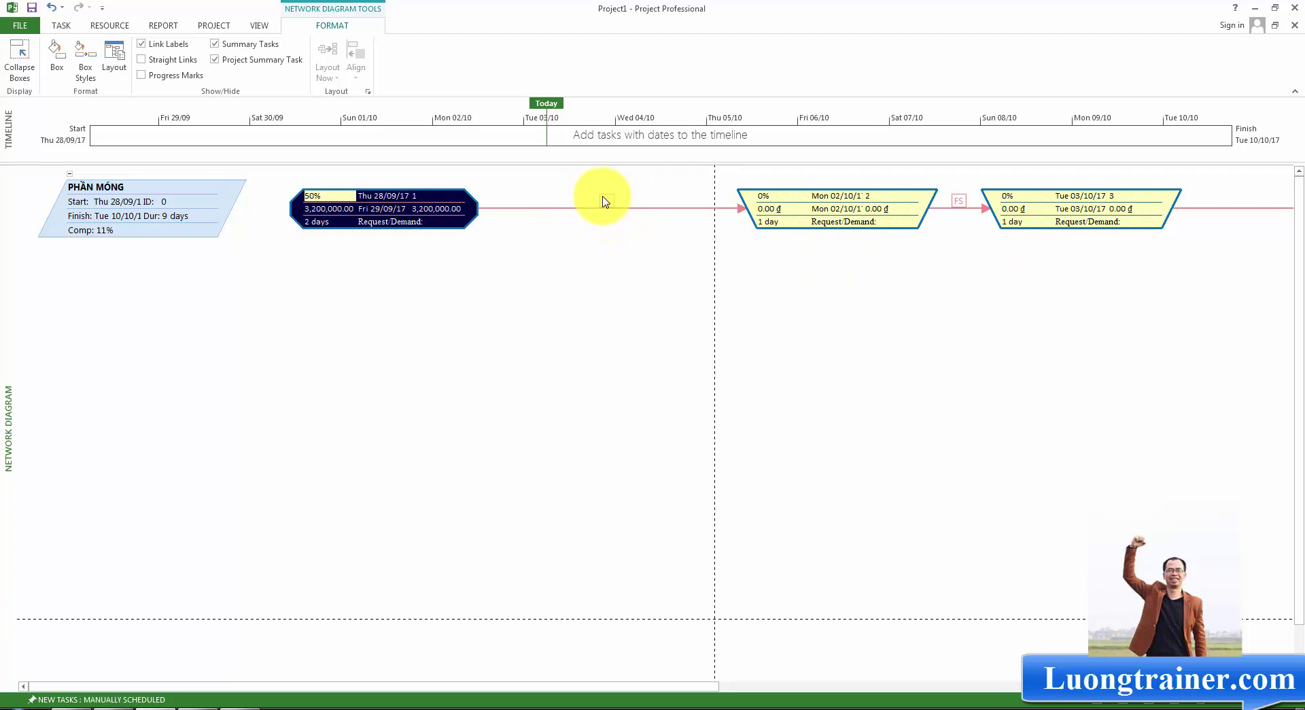
left_click(169, 47)
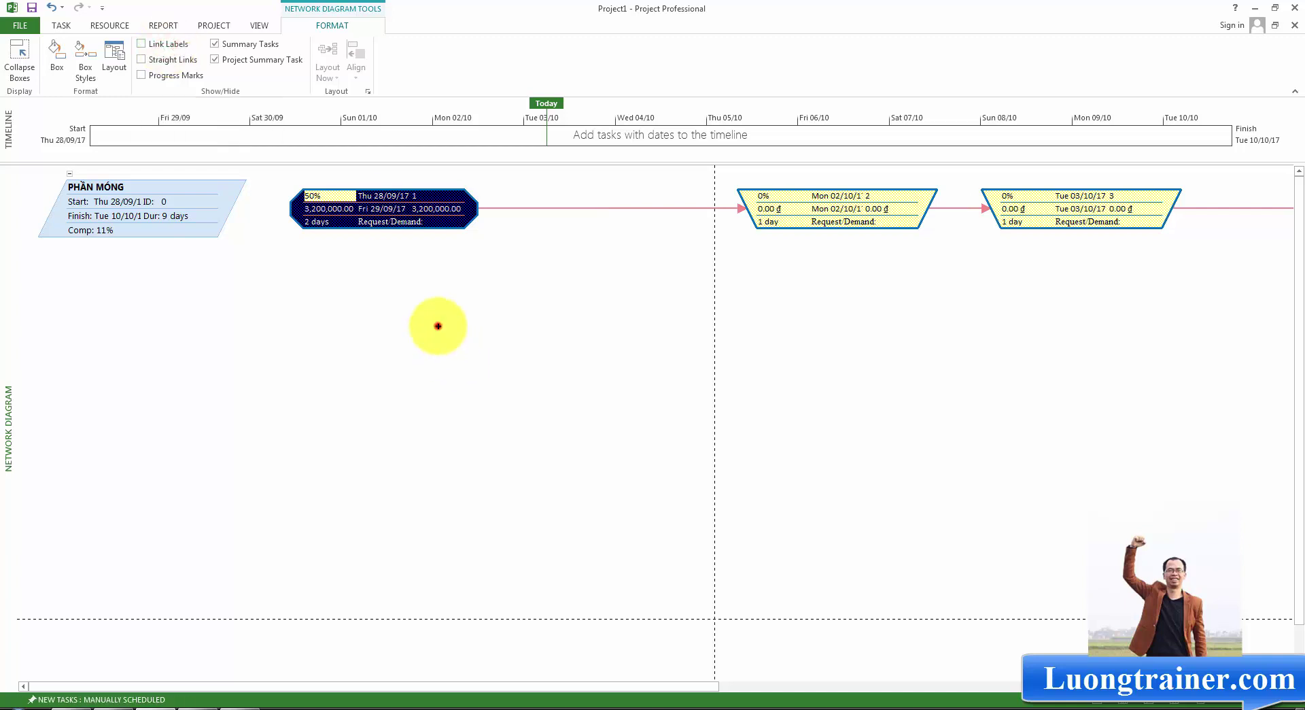
Step: Collapse the PHẦN MÓNG summary box so that its subtasks are hidden
left_click(70, 180)
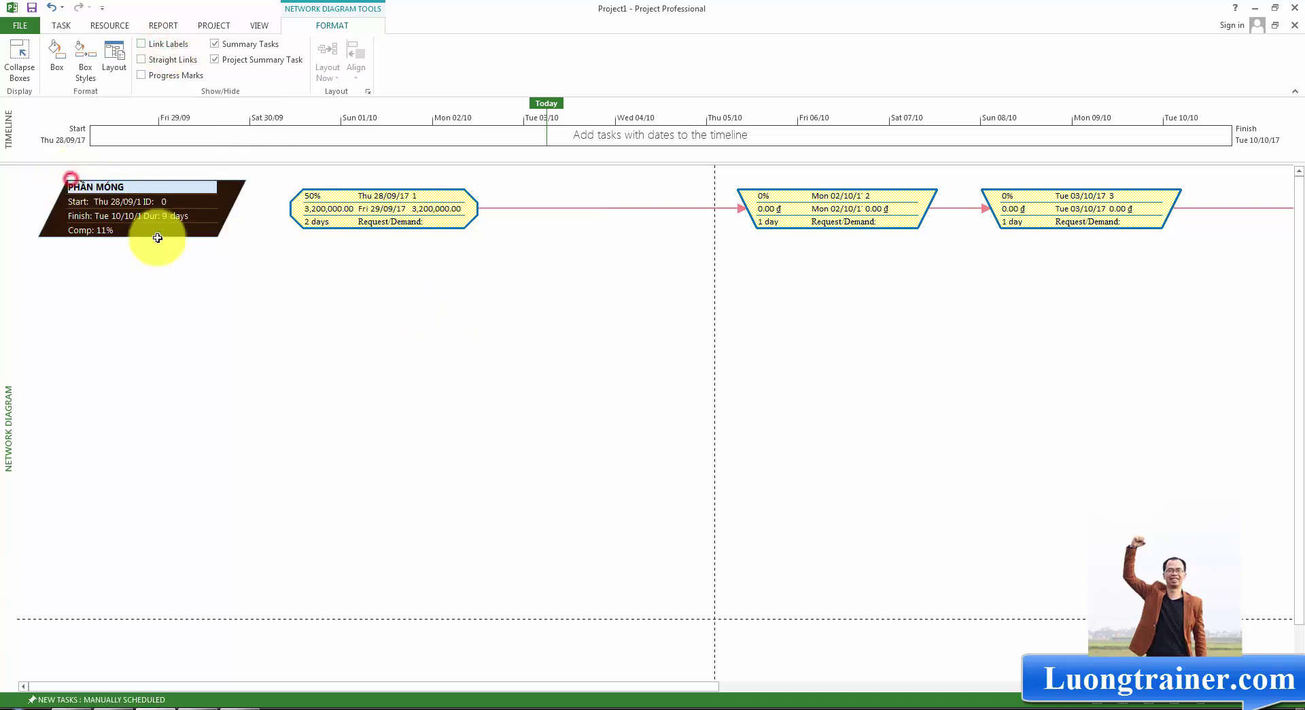
left_click(68, 174)
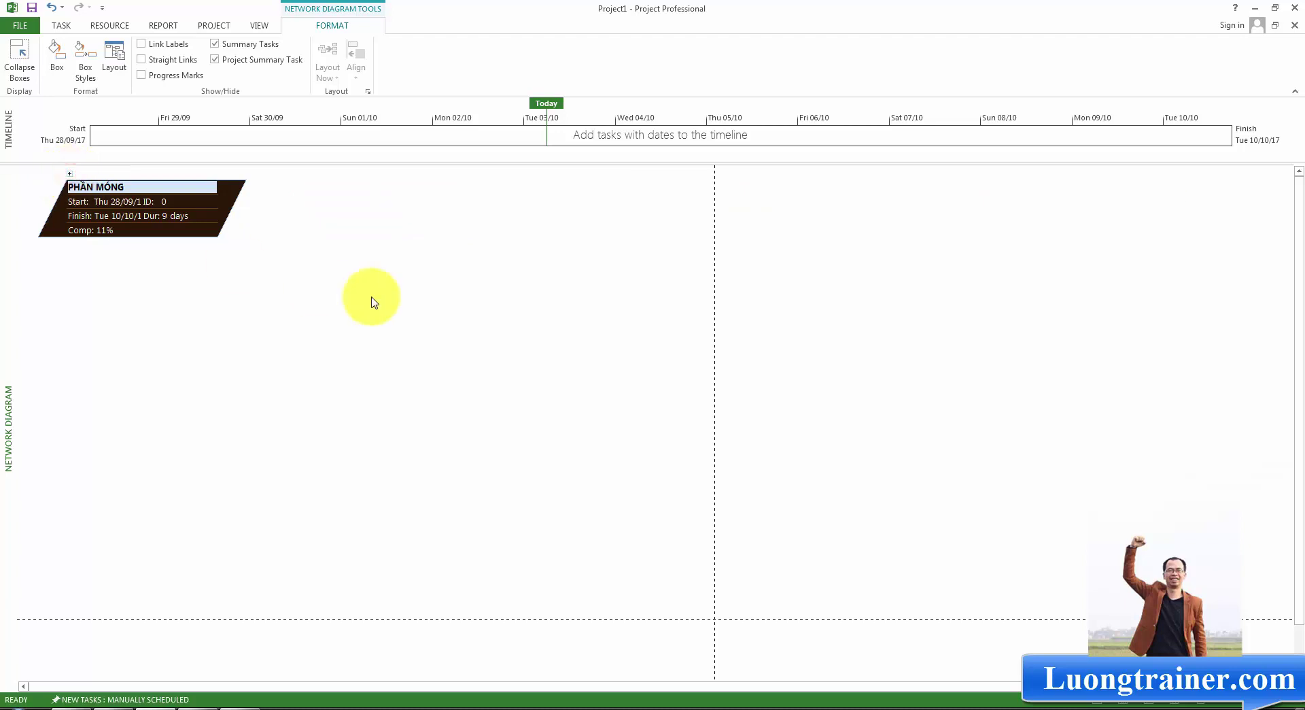